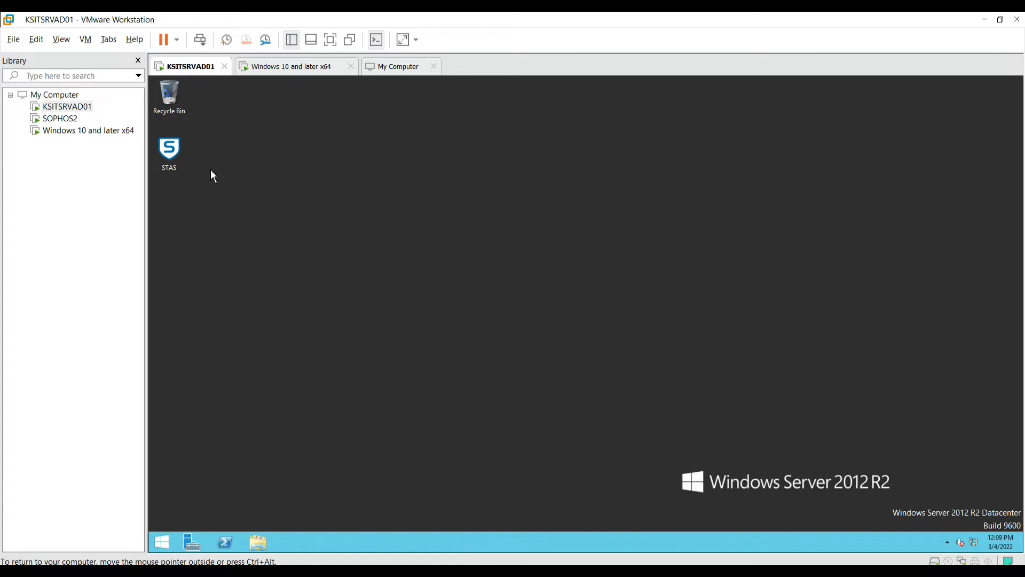
Show the virtual machine full screen and refresh the desktop.
key(ctrl+alt+Return)
right_click(411, 76)
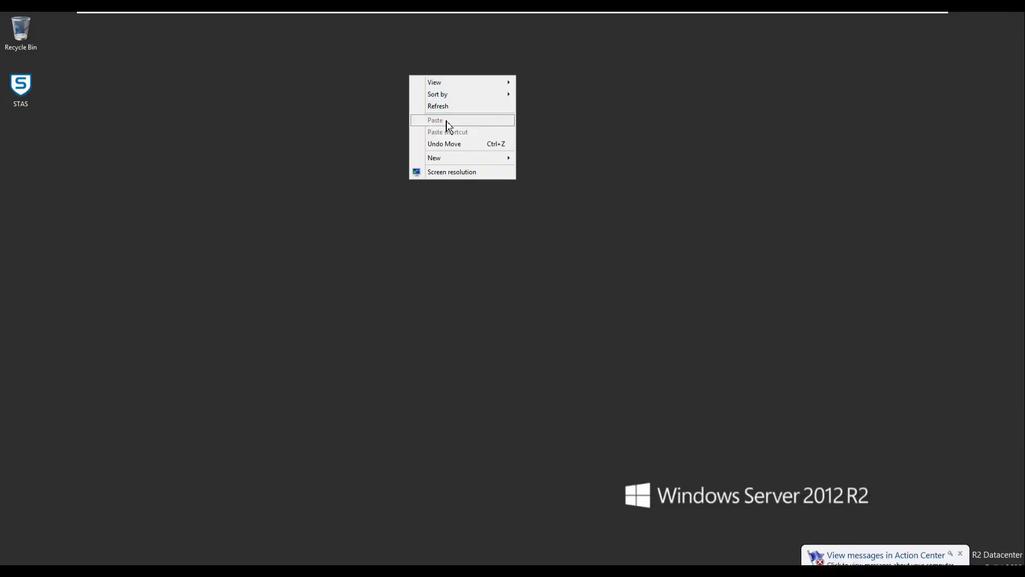
click(435, 105)
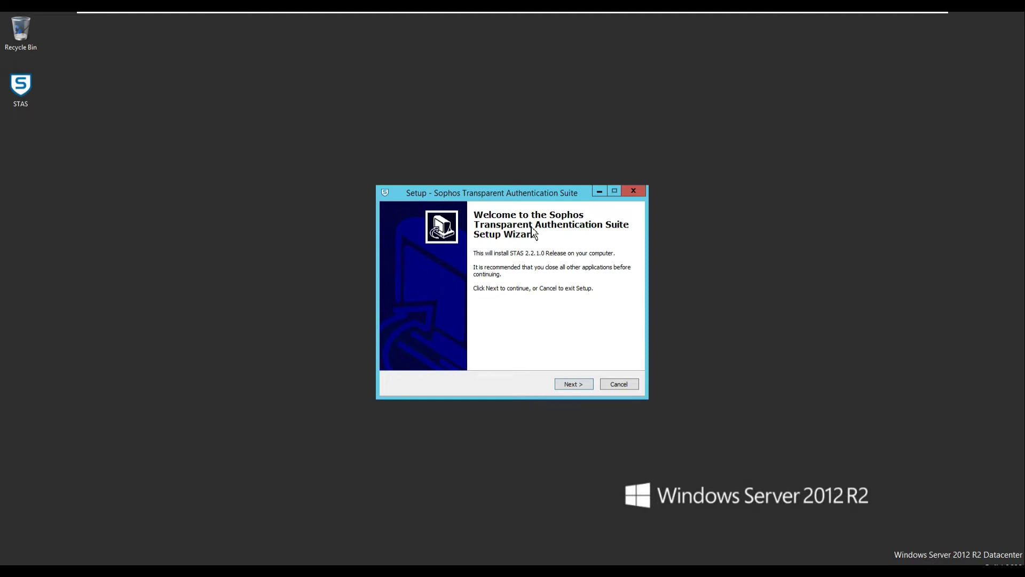
Install STAS 2.2.1.0 with the default folder, STAS Start Menu folder, and desktop and Quick Launch icons.
click(572, 384)
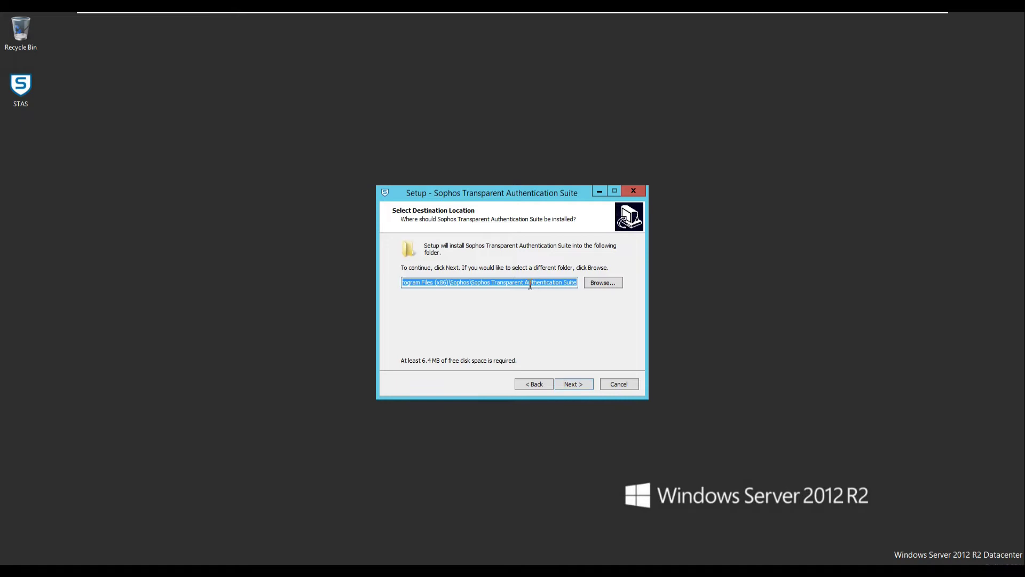
click(575, 387)
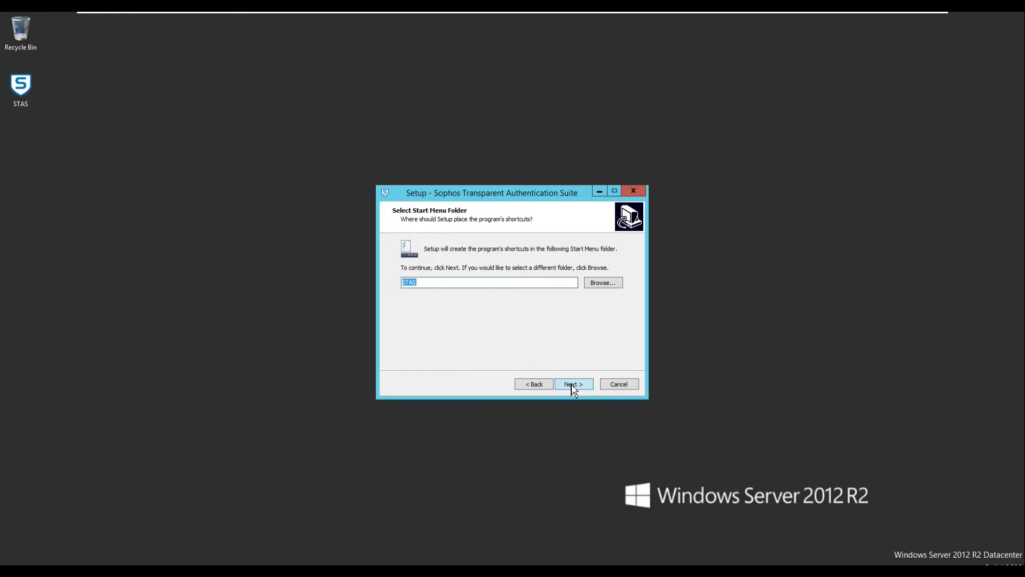
click(571, 386)
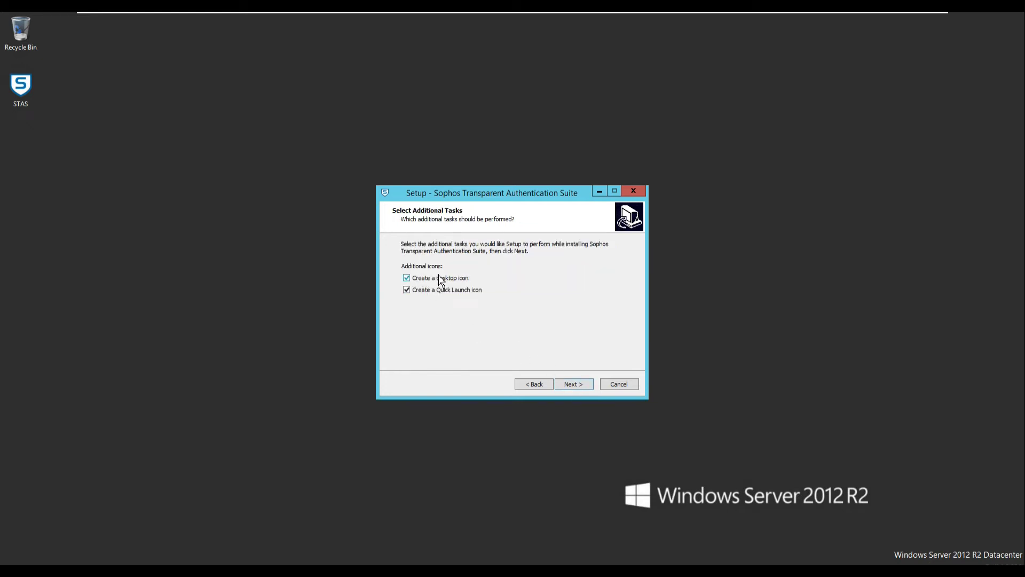
click(576, 388)
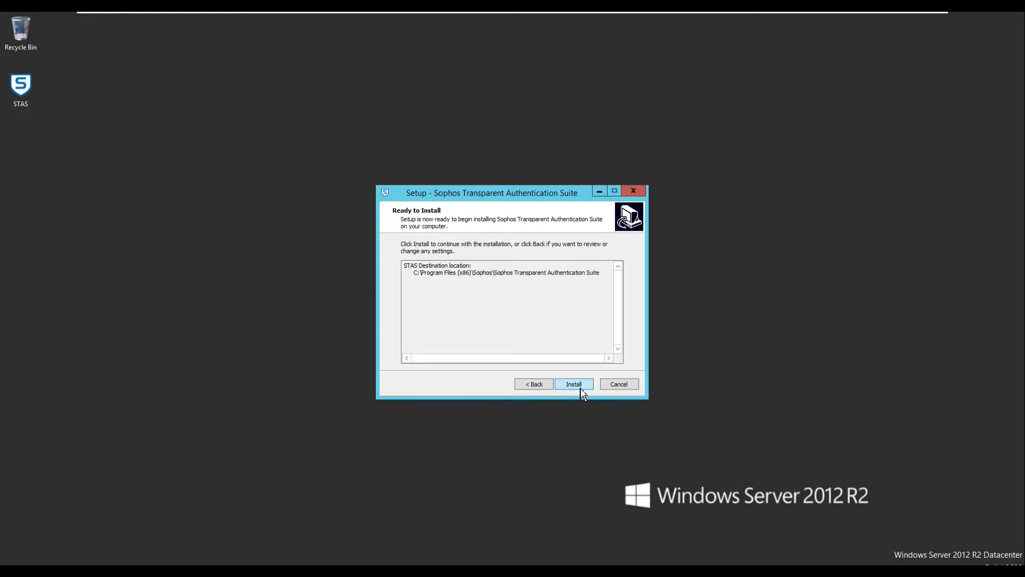
click(575, 387)
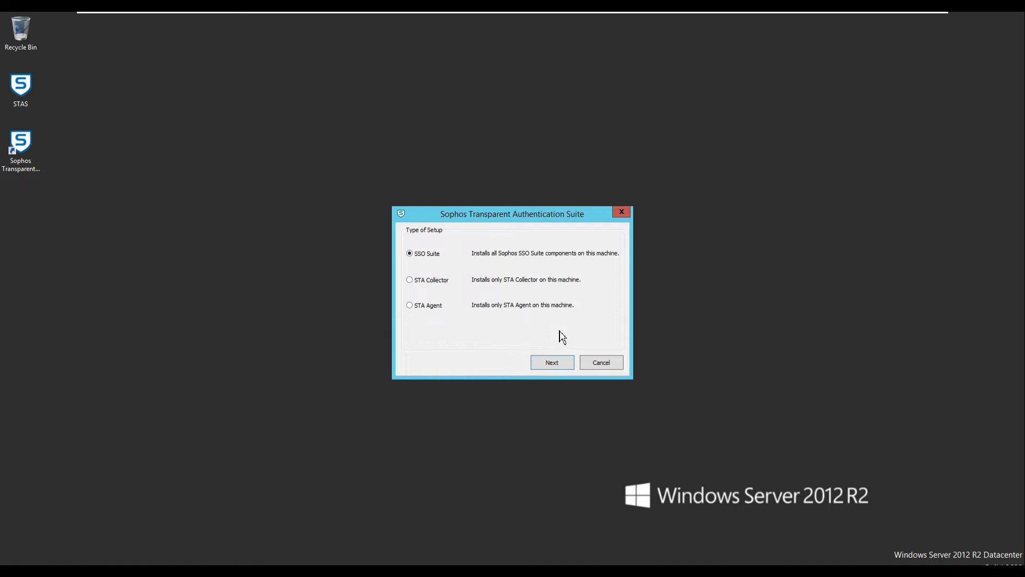
Choose SSO Suite as the setup type once installation completes.
click(558, 370)
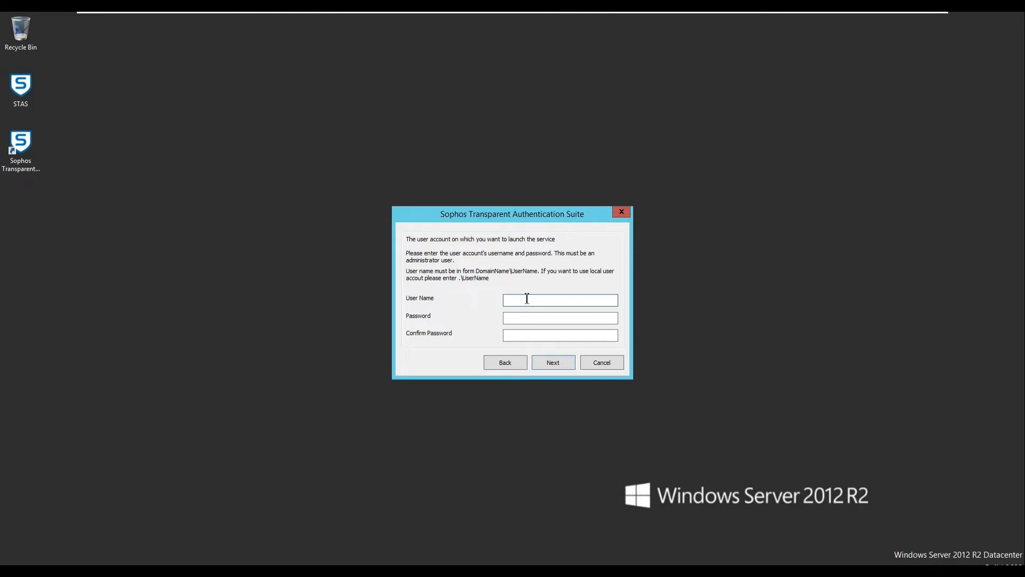
Run the STAS service under the sitsolutions domain administrator account, entering and confirming its password.
text(t)
text(sitsolution)
text(s\administ)
text(rator)
key(Tab)
text(Password1!)
key(Tab)
text(Password1!)
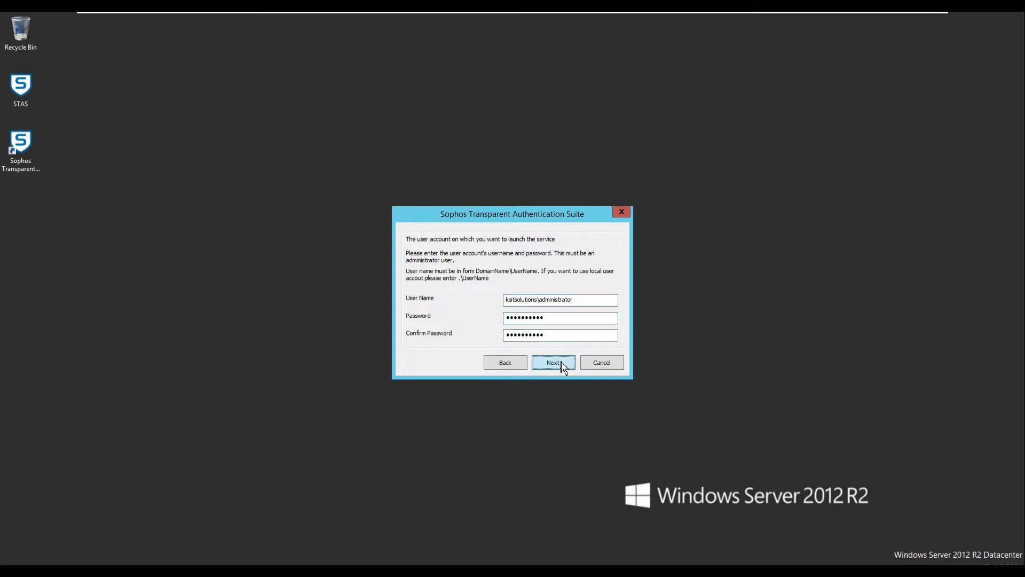
click(563, 362)
Finish setup, refresh the desktop, and launch the STAS configuration window from its desktop shortcut.
click(553, 362)
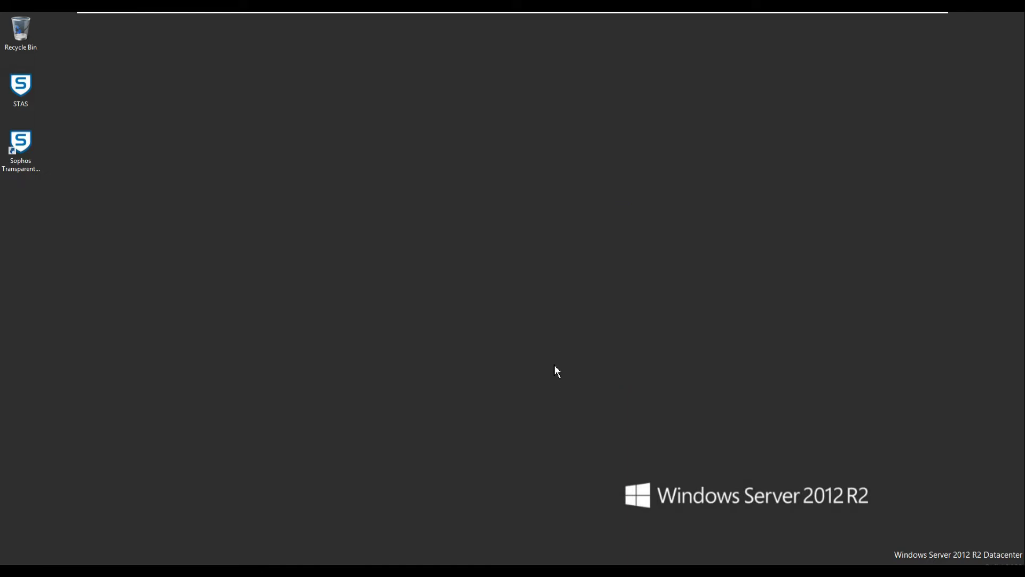
right_click(331, 81)
click(367, 112)
right_click(395, 147)
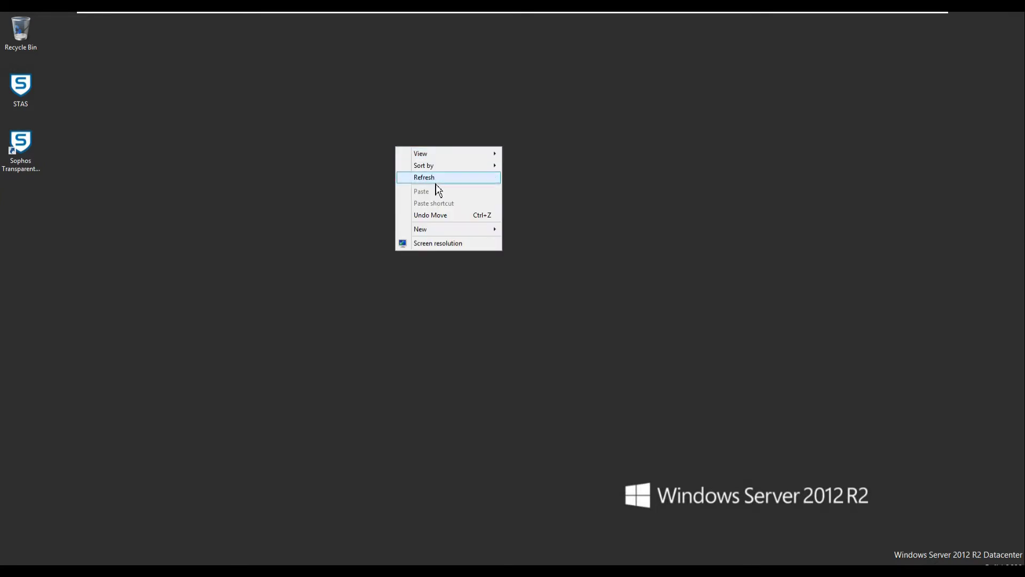
click(434, 178)
double_click(17, 150)
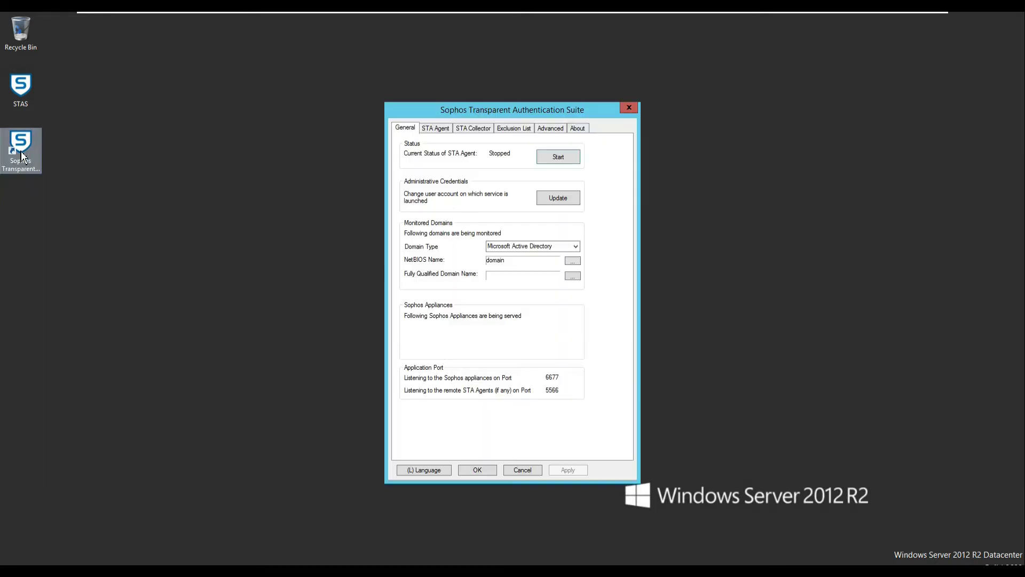
drag(432, 114, 445, 95)
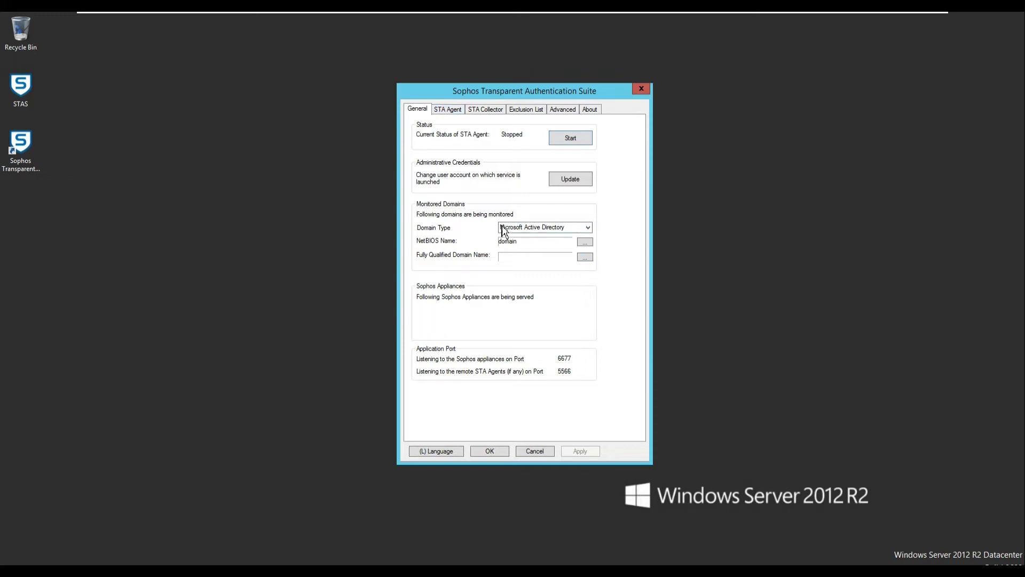
Review the agent network 192.168.1.0/24, collector appliances 172.16.16.181 and 192.168.1.251, exclusions and Advanced options.
click(448, 109)
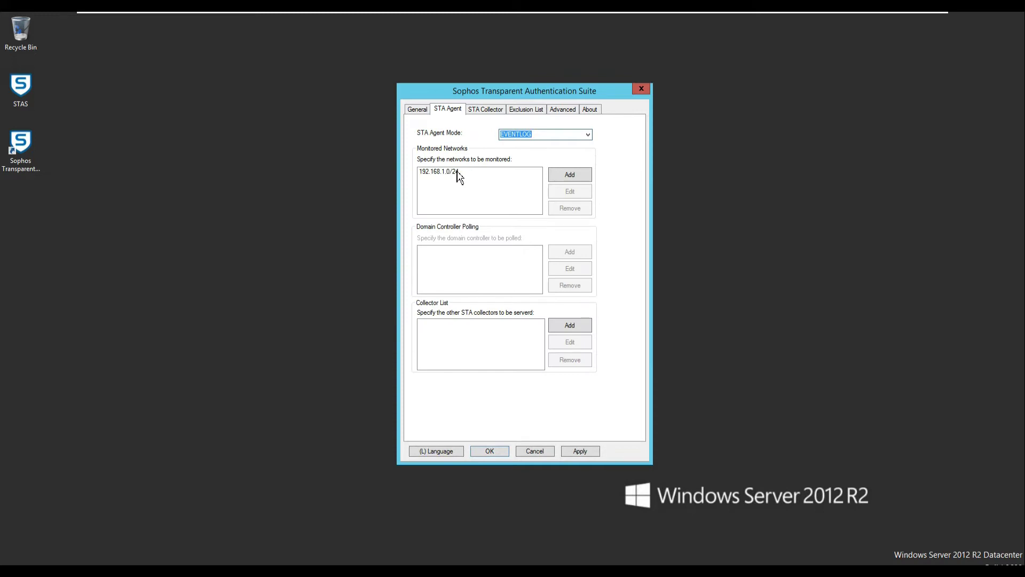
click(455, 173)
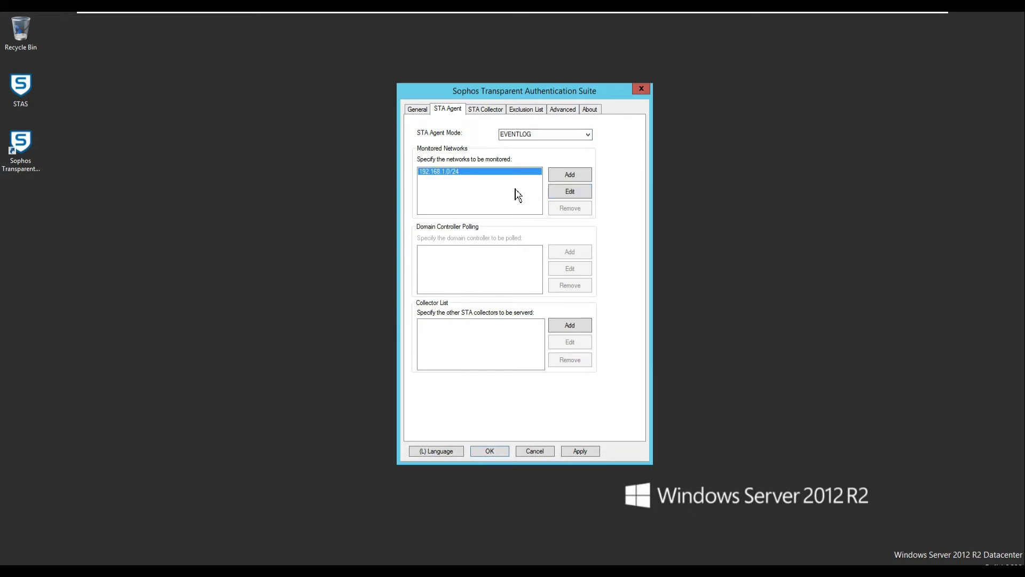
click(486, 113)
click(455, 145)
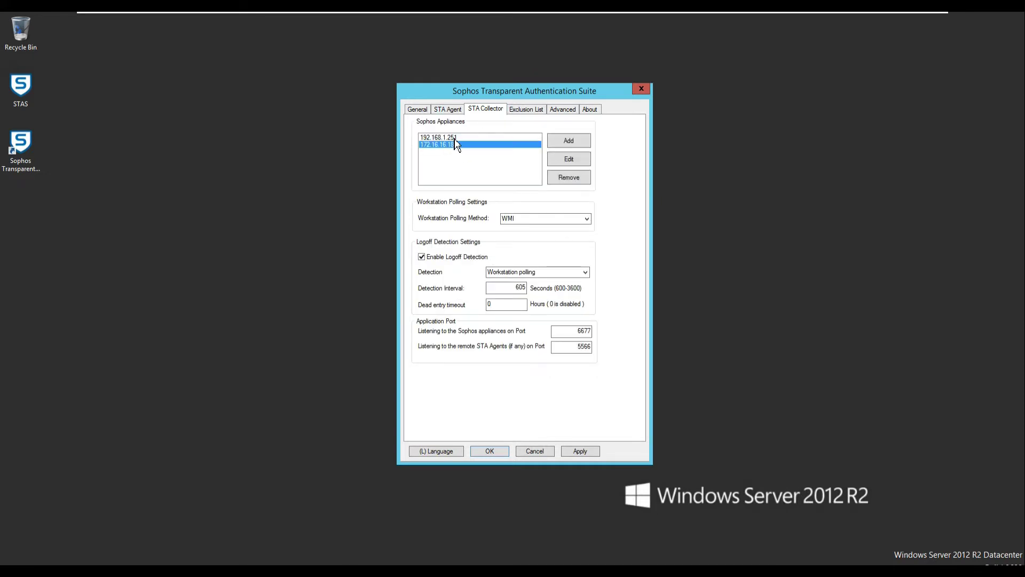
click(454, 139)
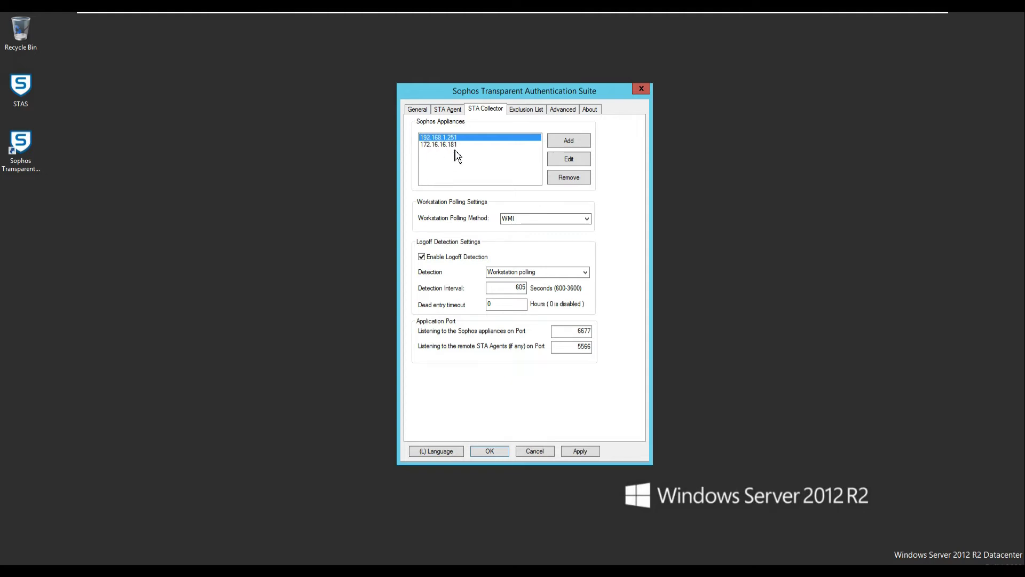
click(523, 116)
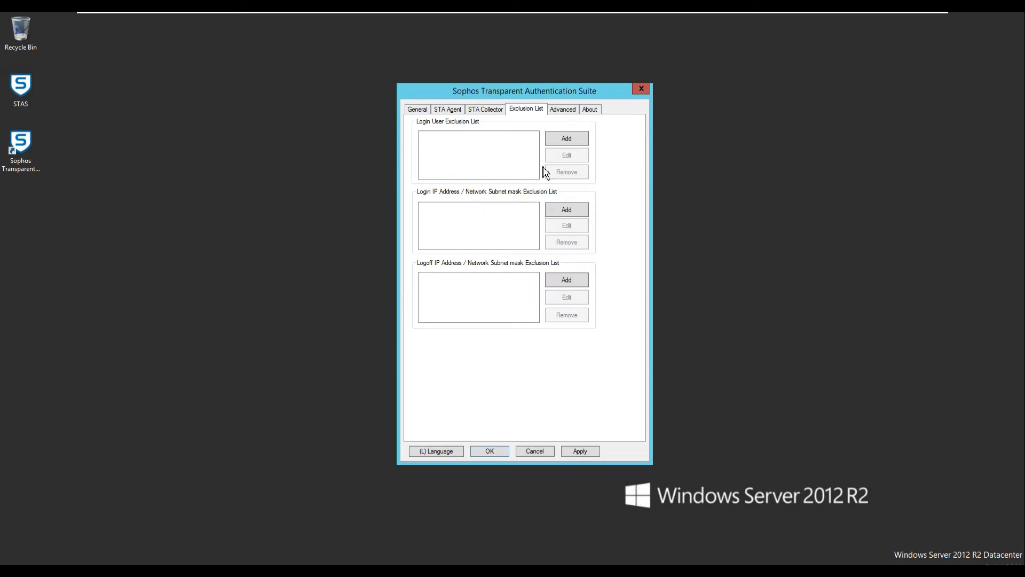
click(565, 114)
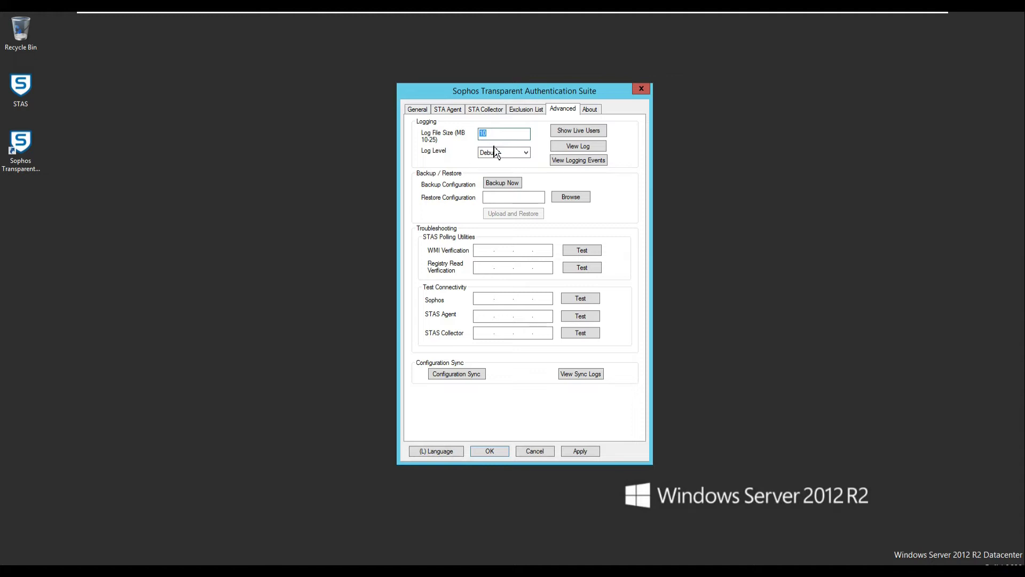
Set the NetBIOS domain name to ksitsolutions and the fully qualified domain name to ksitsolutions.com.
click(419, 111)
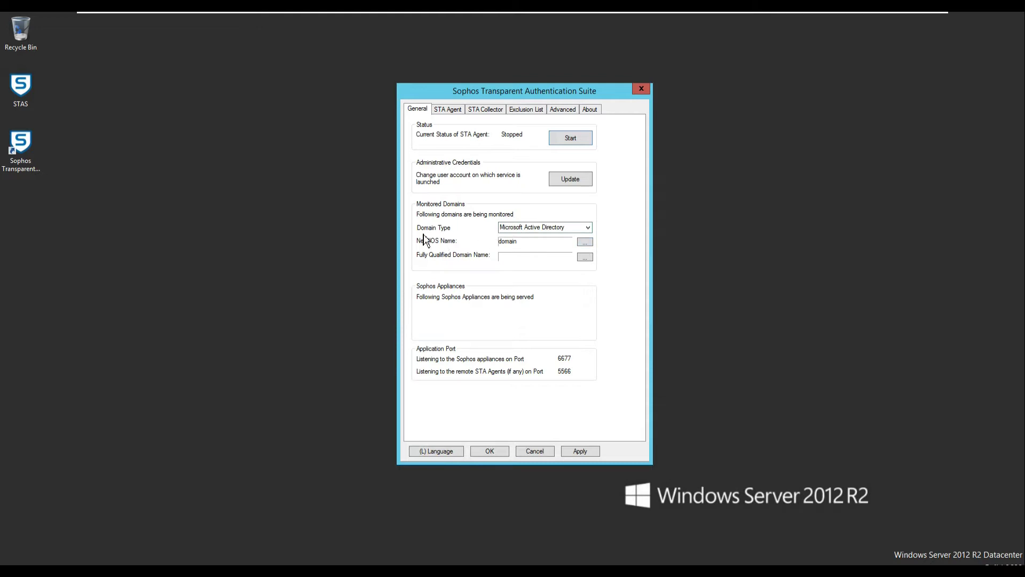
click(585, 244)
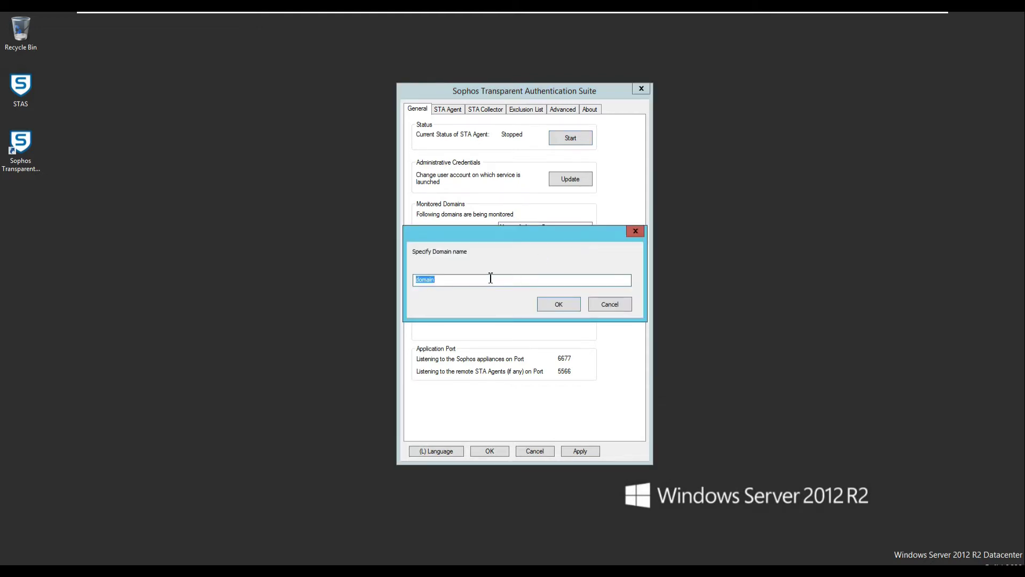
text(tsolutions)
click(553, 308)
click(583, 257)
text(ks)
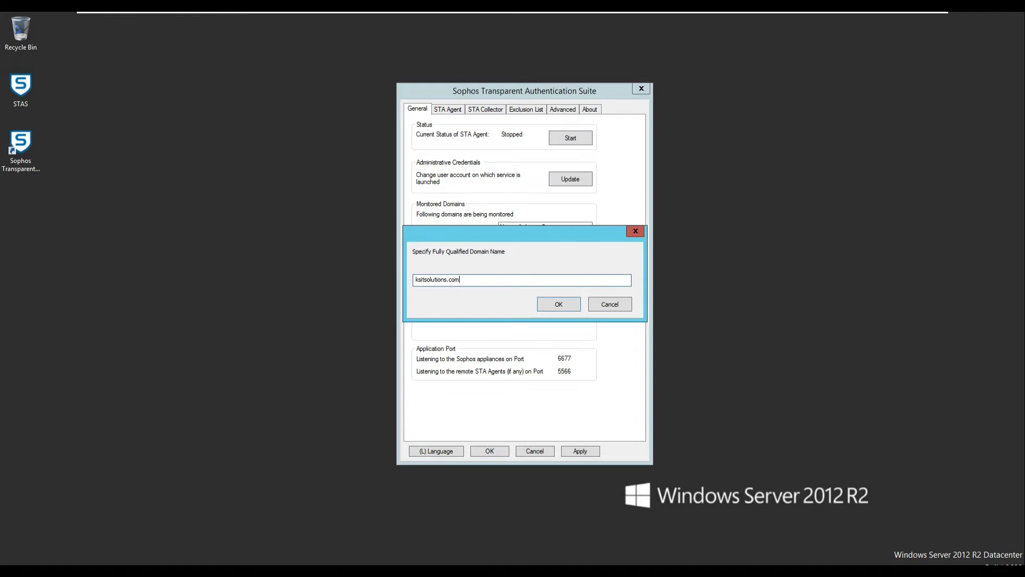
click(559, 305)
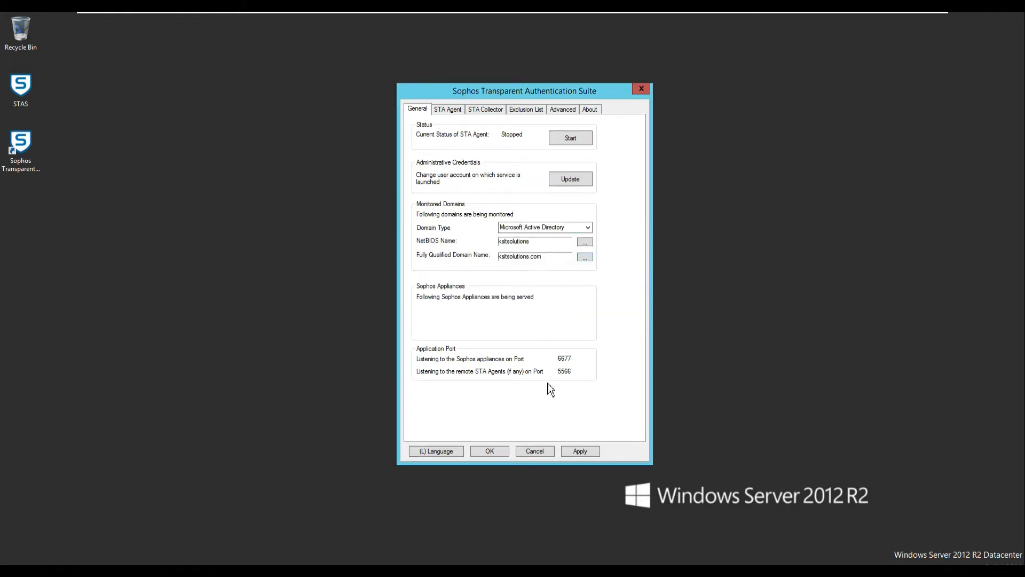
Change the STA Agent's monitored network from 192.168.1.0/24 to 10.10.0.0/24.
click(455, 113)
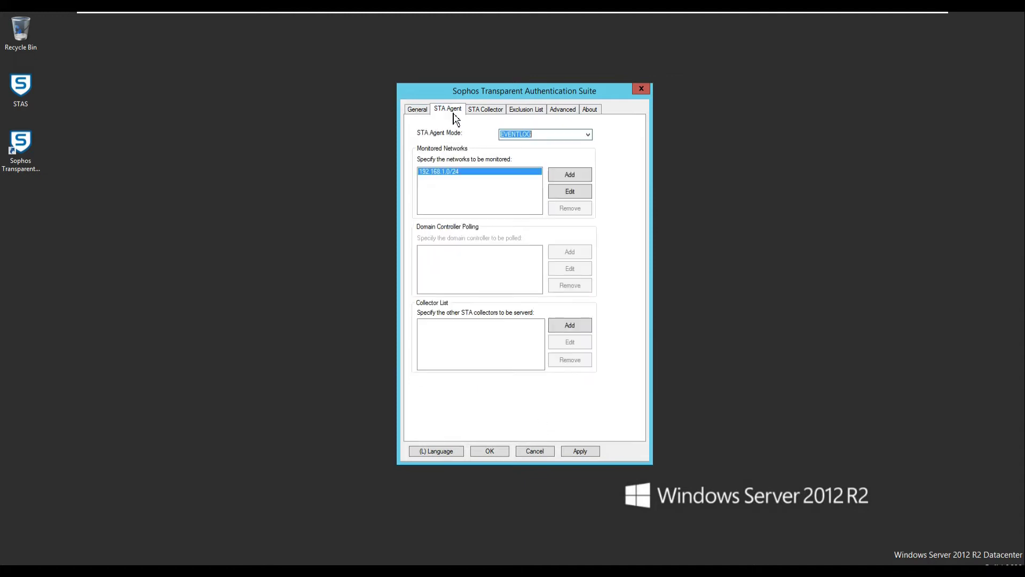
click(569, 193)
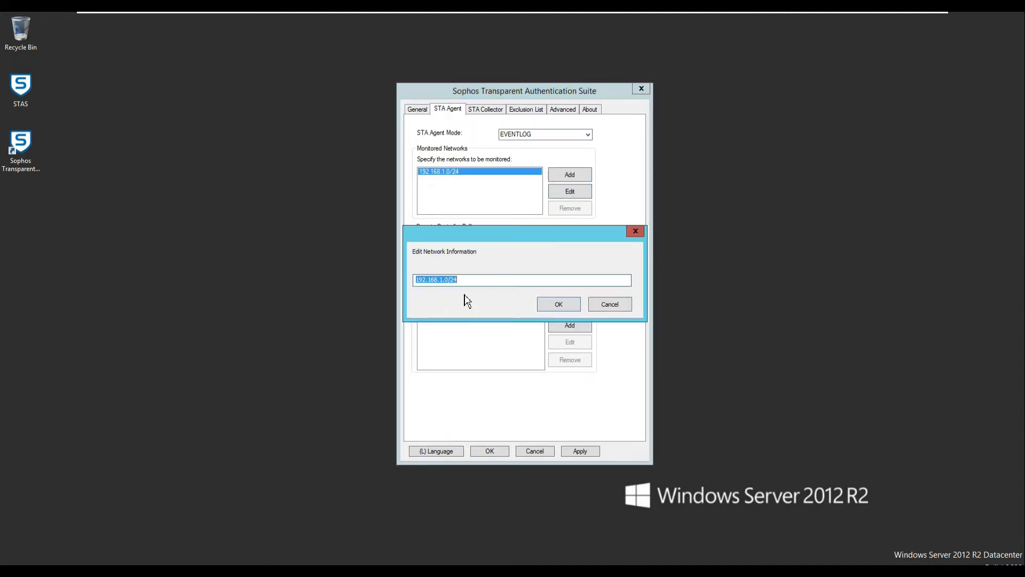
text(1)
click(550, 304)
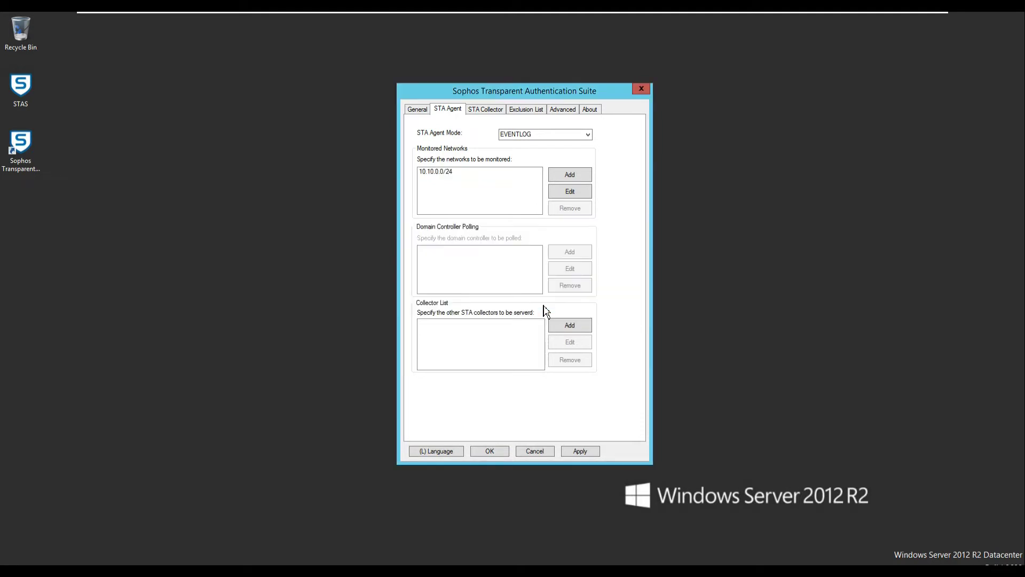
click(485, 113)
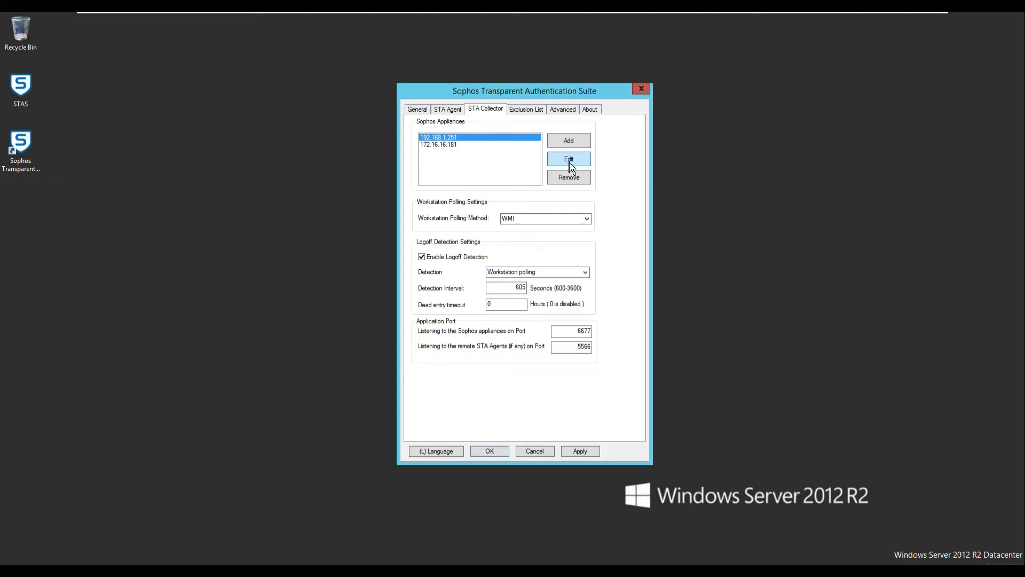
Remove appliance 192.168.1.251 and change appliance 172.16.16.181 to 10.10.0.254.
click(570, 178)
click(533, 302)
click(557, 160)
text(10.10.0.254)
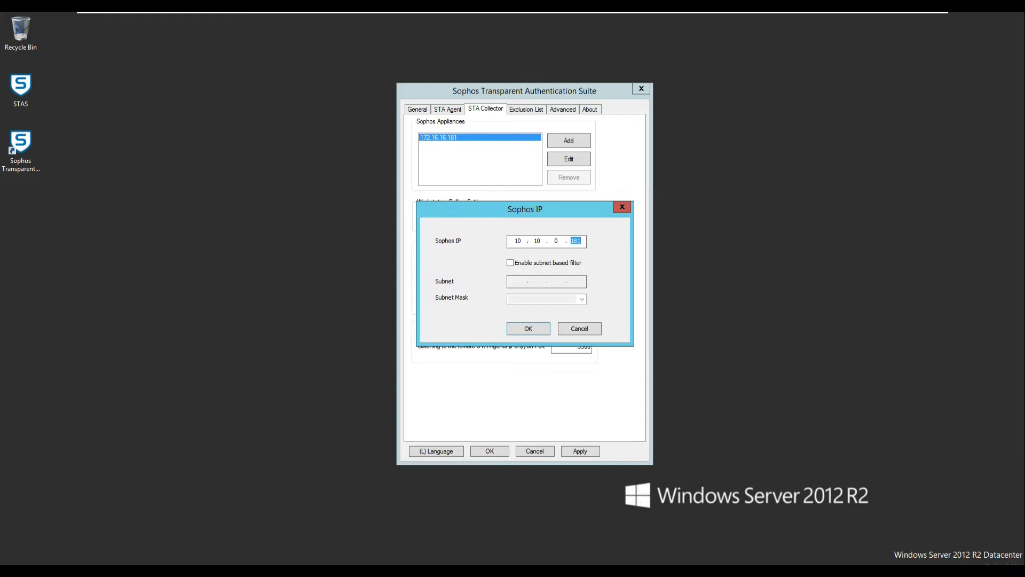
click(530, 330)
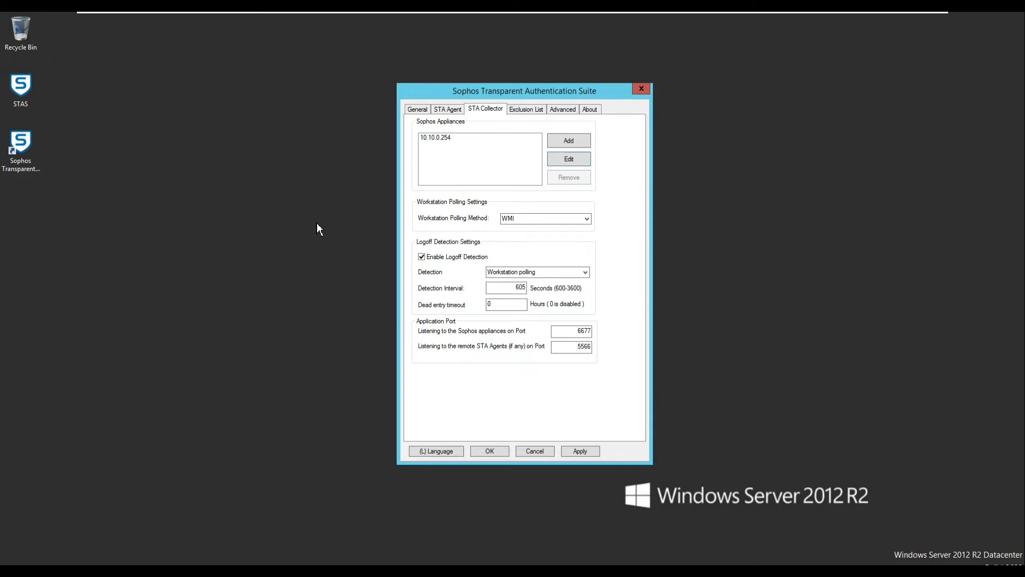
mouse_move(151, 12)
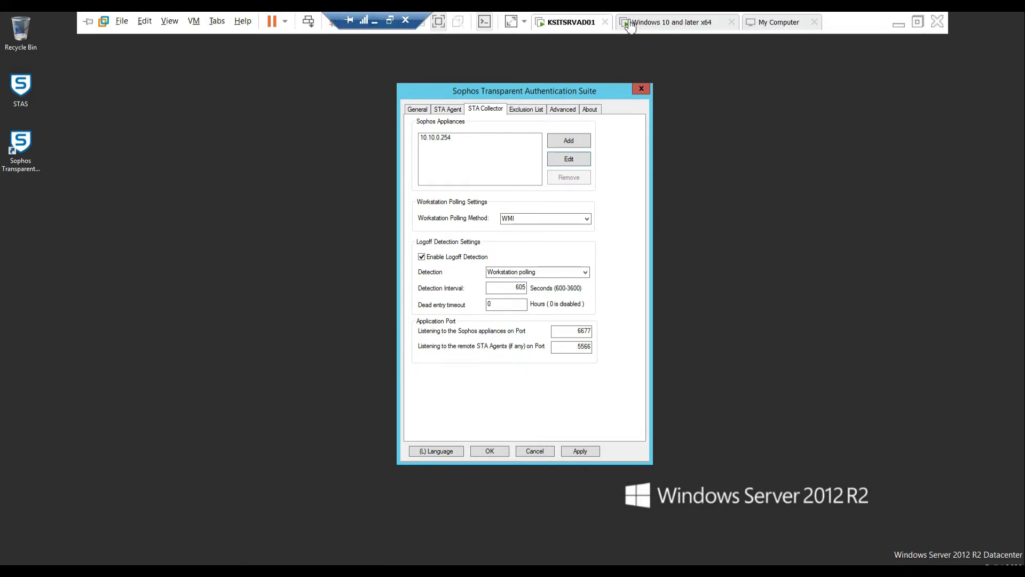
On the Windows 10 VM, open Authentication > STAS in the Sophos Firewall web admin.
click(649, 22)
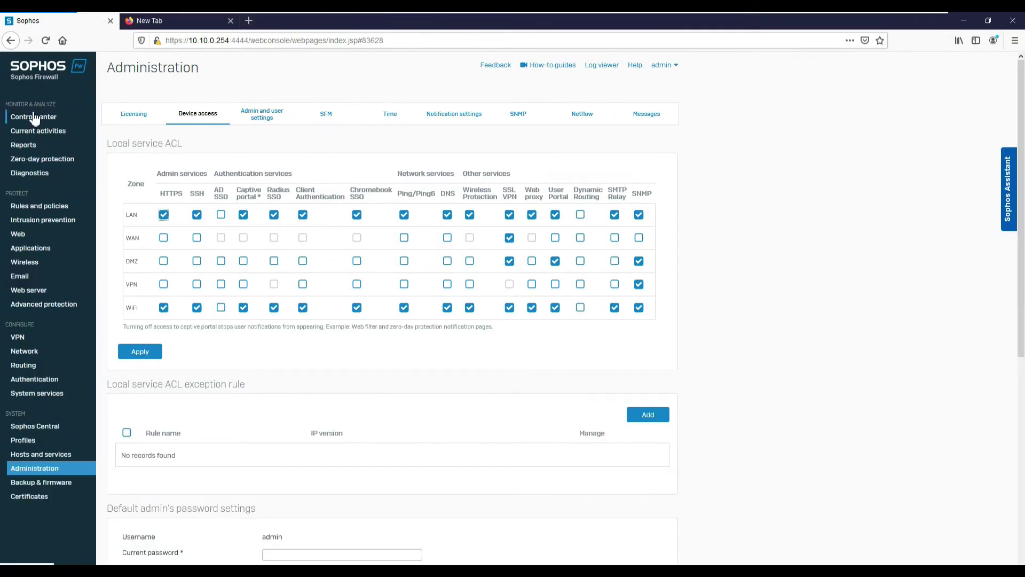
click(32, 117)
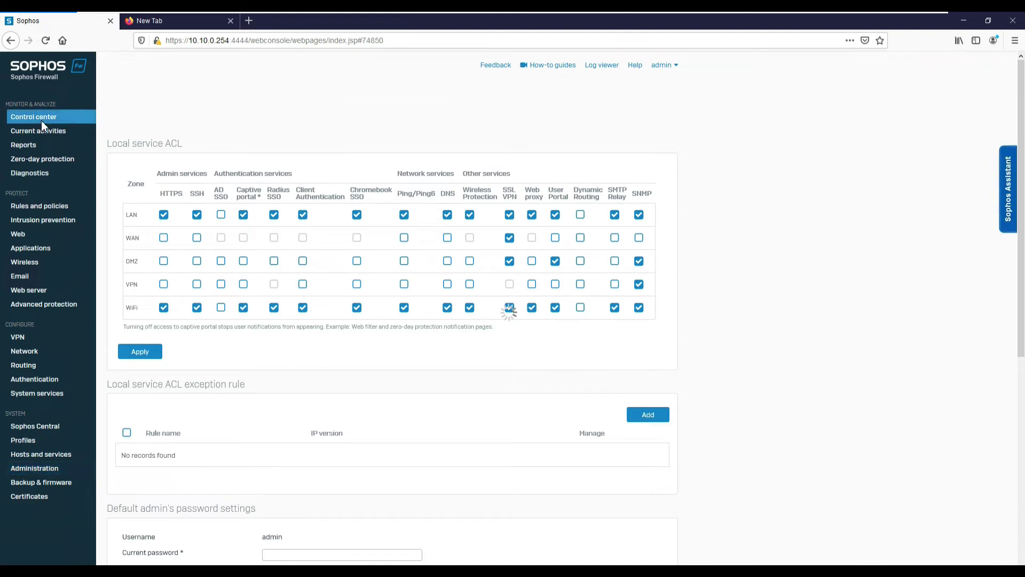
click(32, 380)
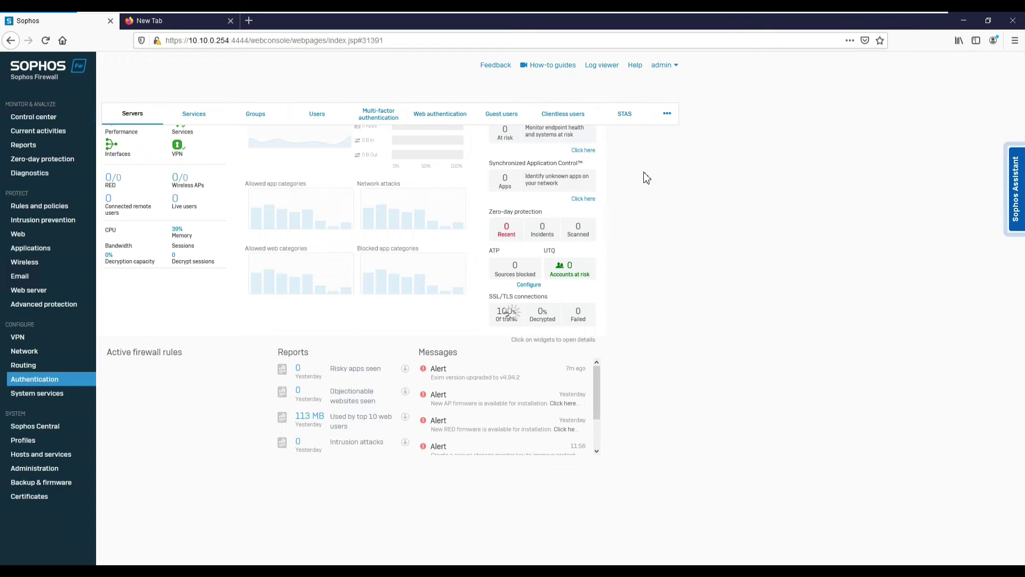
click(630, 119)
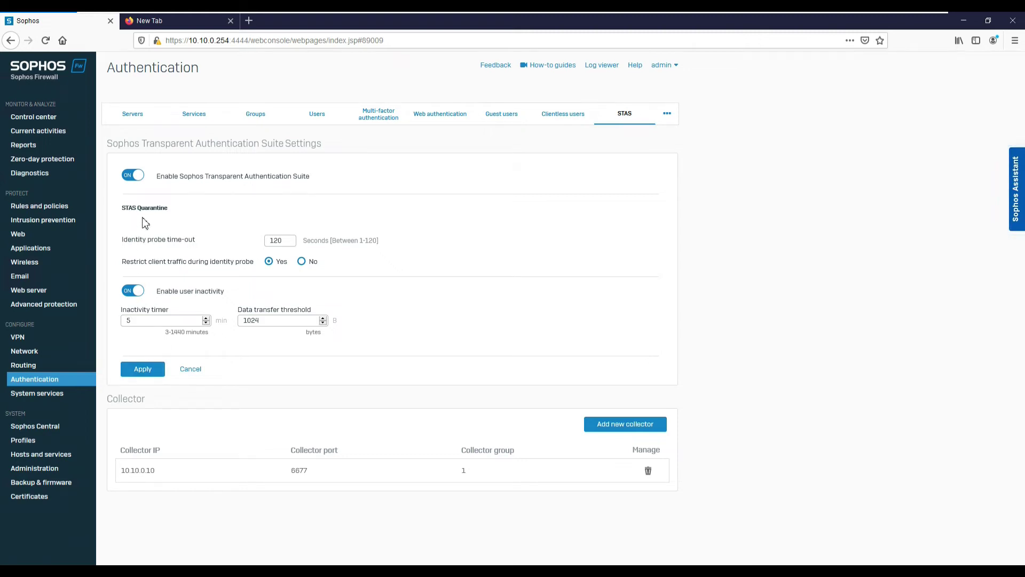
Keep STAS and user inactivity enabled, with collector 10.10.0.10 on port 6877.
click(134, 176)
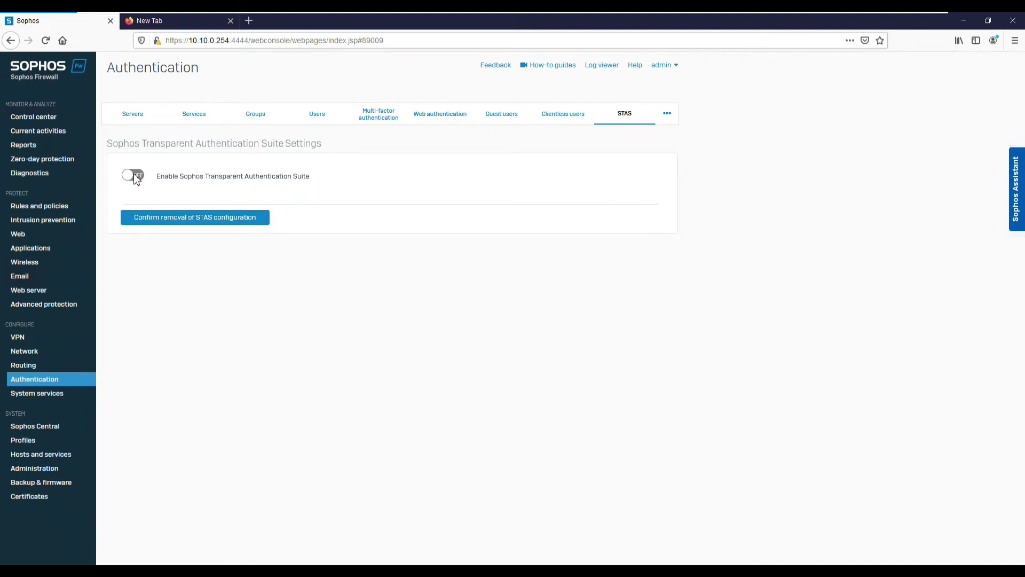
click(135, 175)
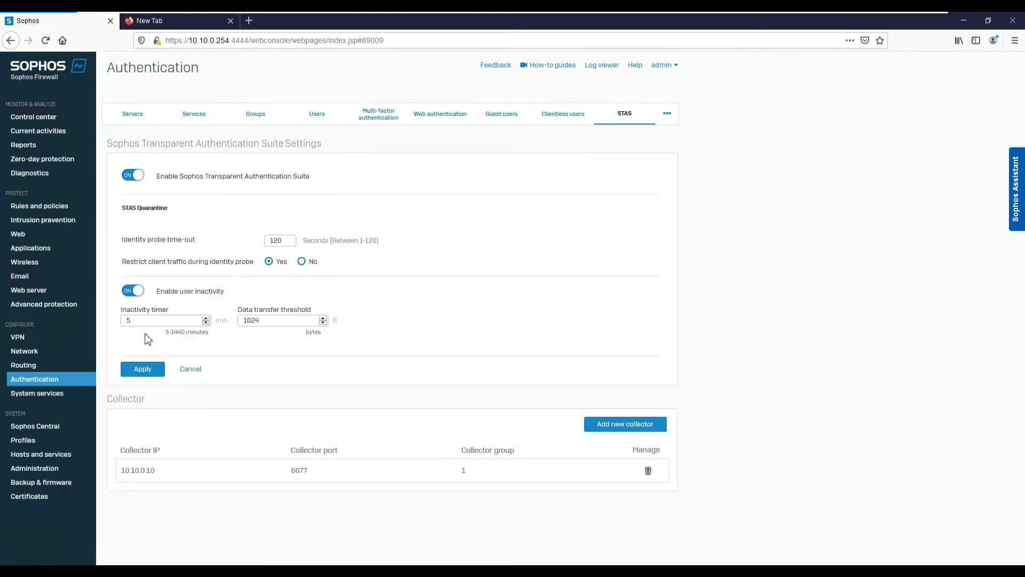
click(134, 295)
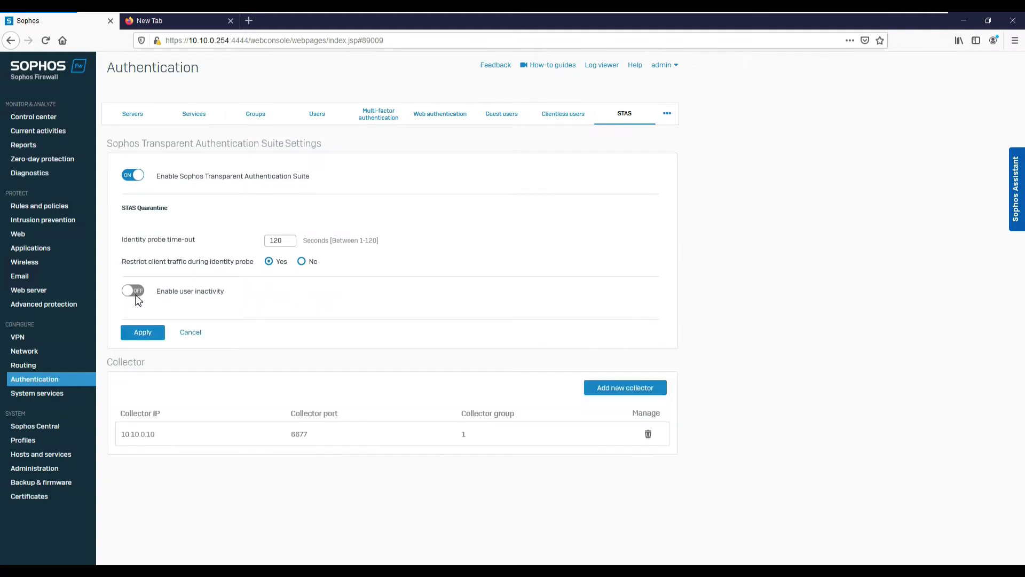
click(135, 294)
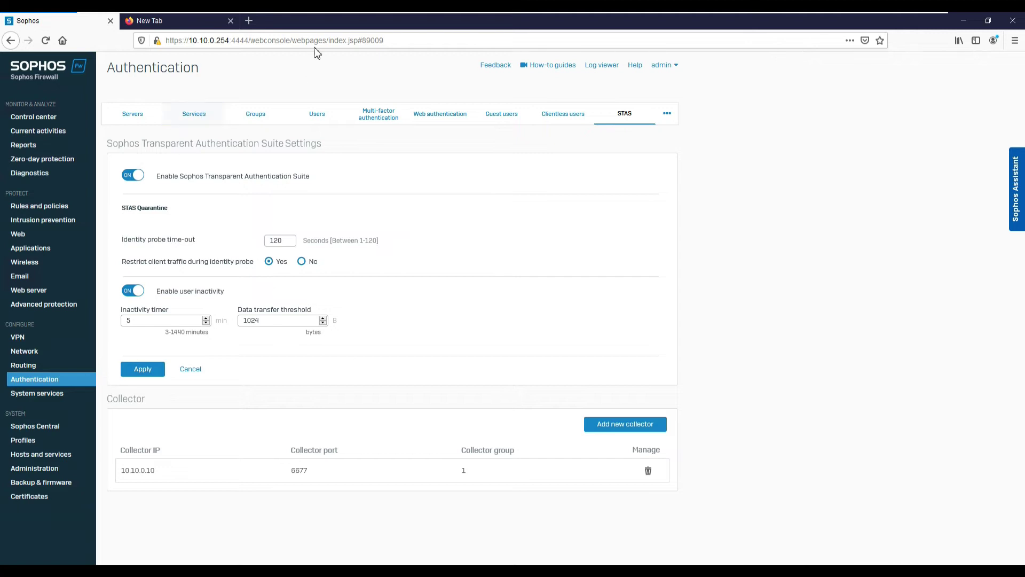
On the KSITSRVAD01 server, turn off collector logoff detection and apply the change.
mouse_move(512, 21)
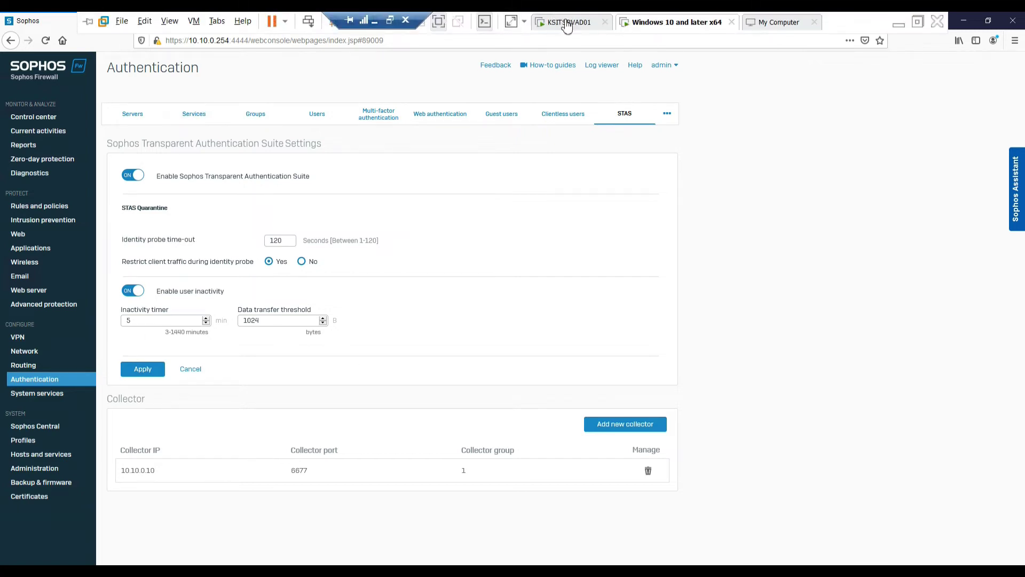
click(566, 22)
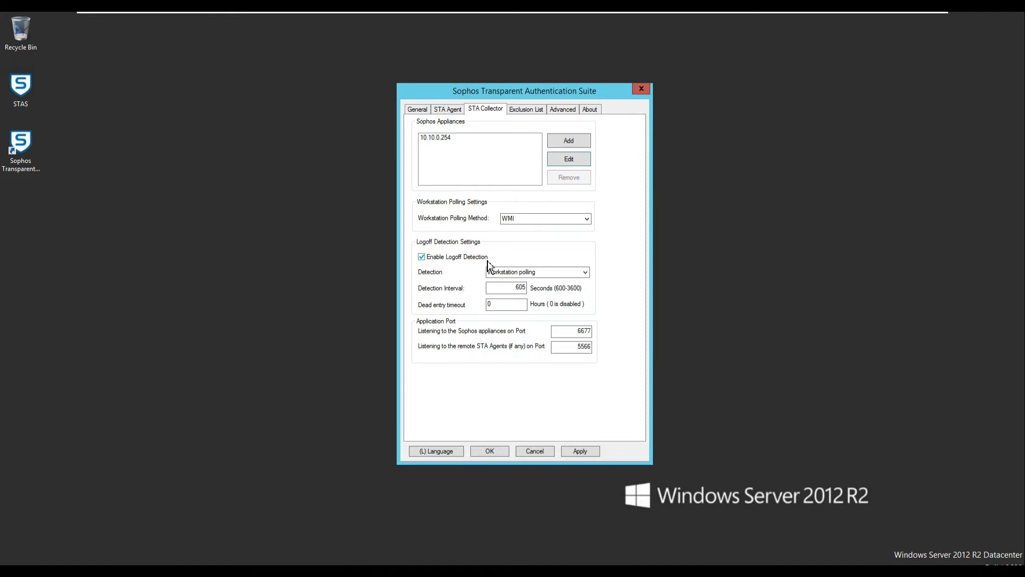
click(422, 257)
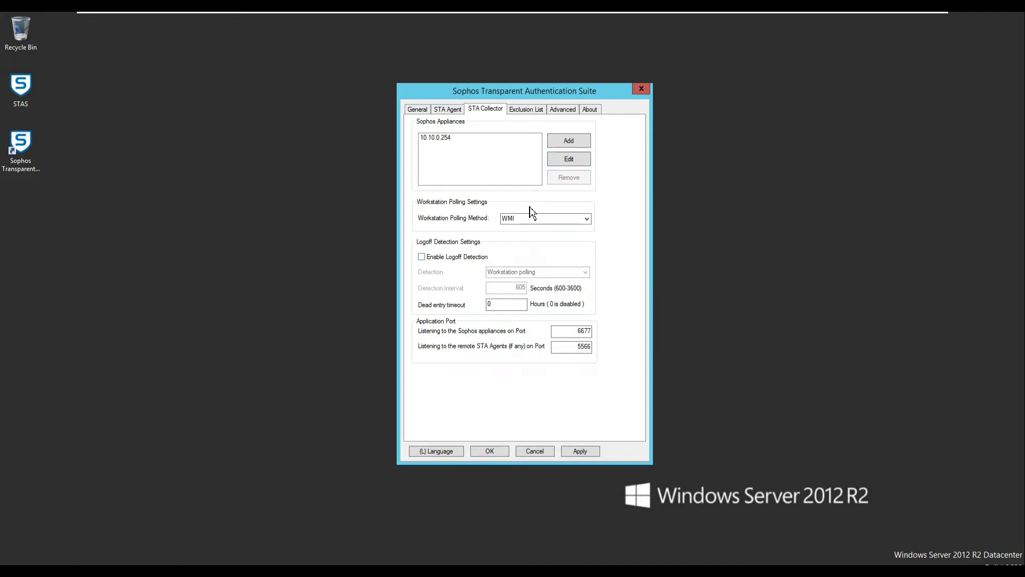
click(525, 110)
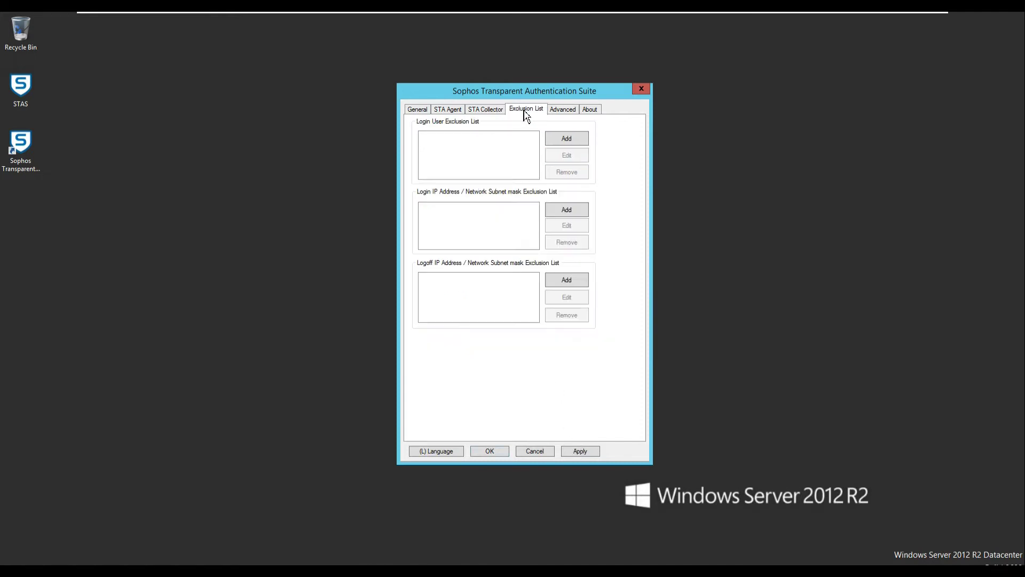
click(564, 113)
click(579, 455)
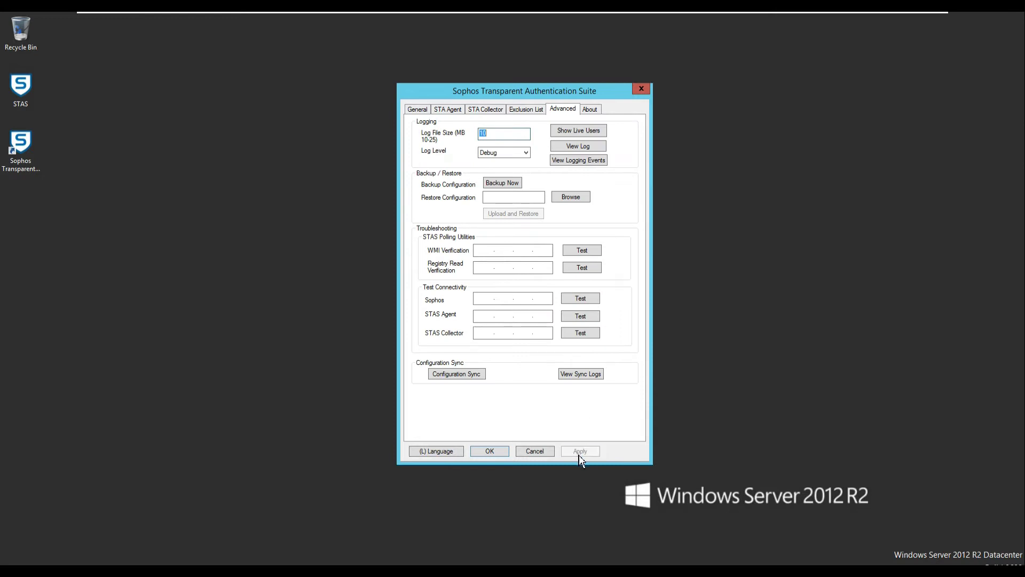
Run a successful connectivity test to the Sophos firewall from Advanced settings.
click(485, 300)
click(573, 301)
click(568, 304)
Save all STAS settings, restart the service, and refresh the desktop.
click(423, 111)
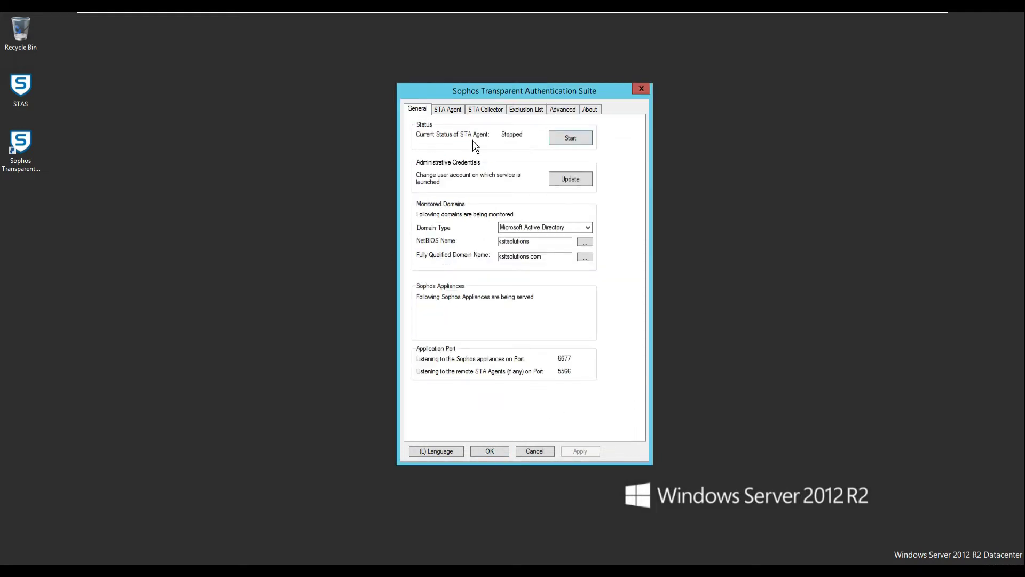
click(490, 452)
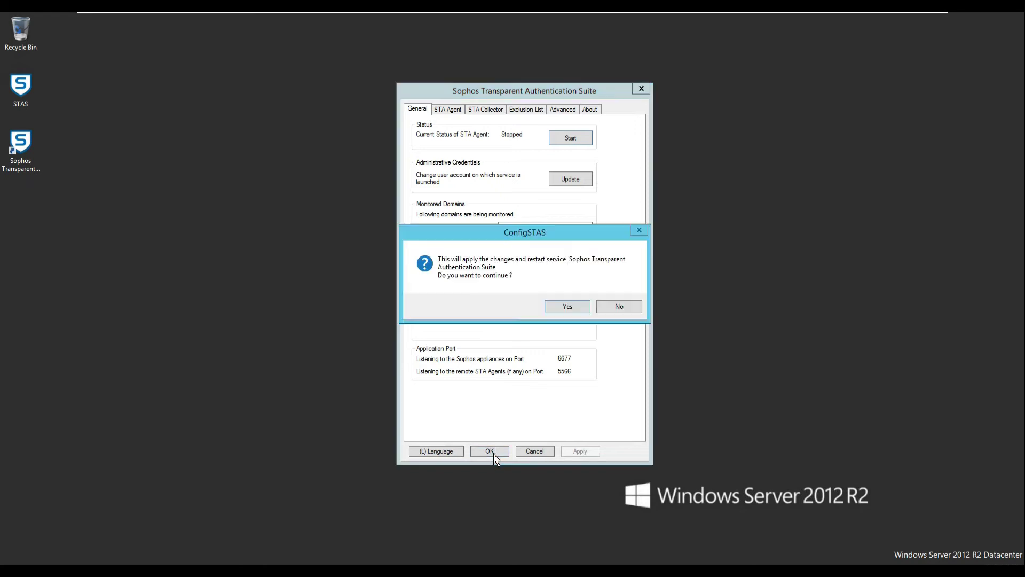
click(562, 309)
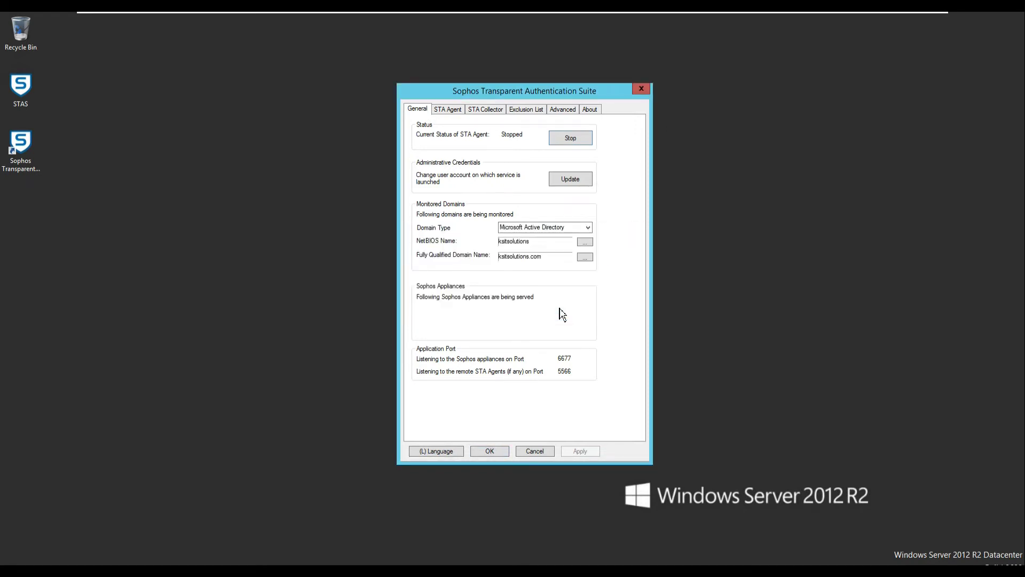
right_click(113, 82)
click(137, 108)
On the Windows 10 VM, start a new AD server named KSITAD01 at 10.10.0.10 with Plaintext security.
mouse_move(658, 13)
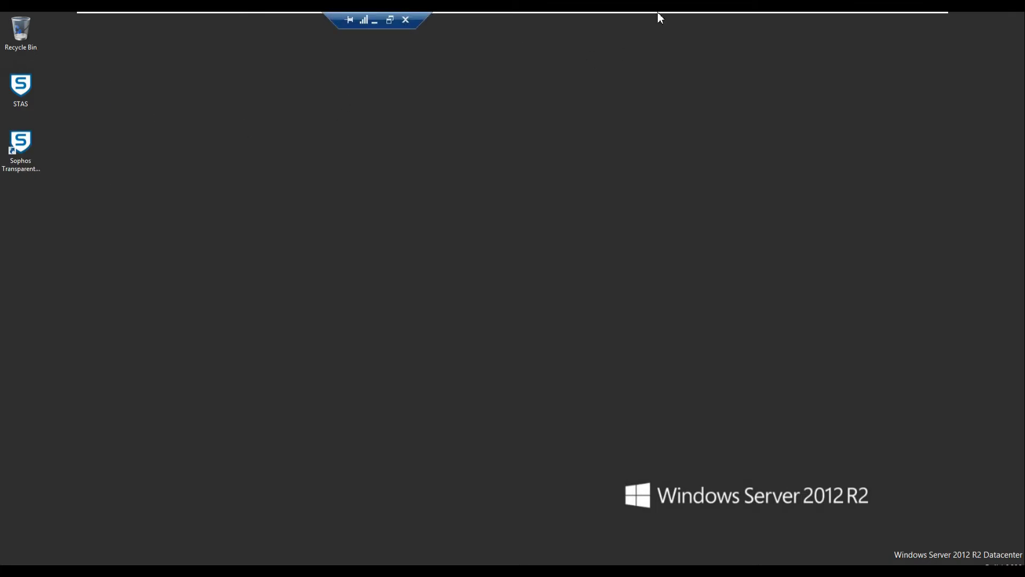
click(719, 27)
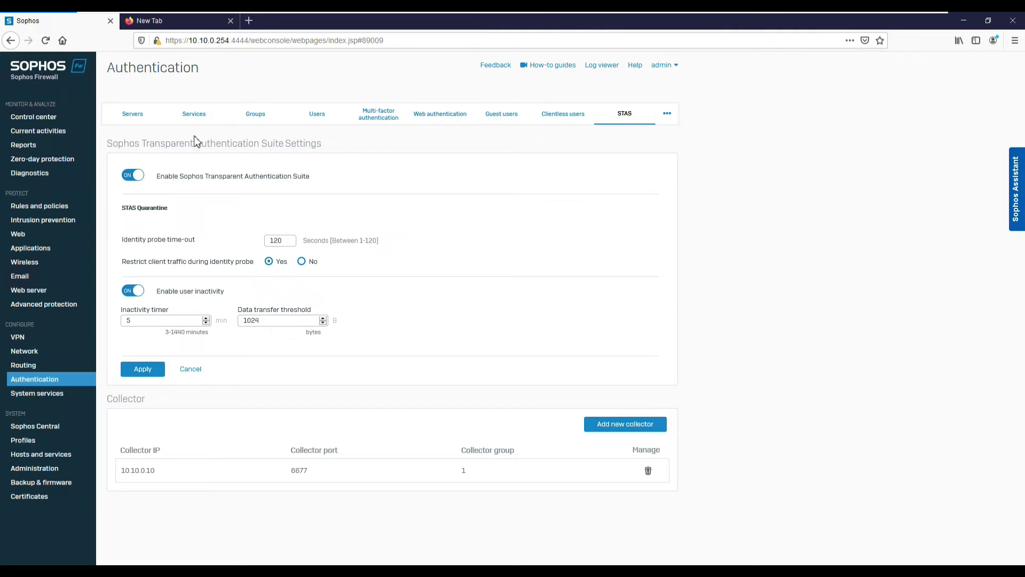
click(132, 124)
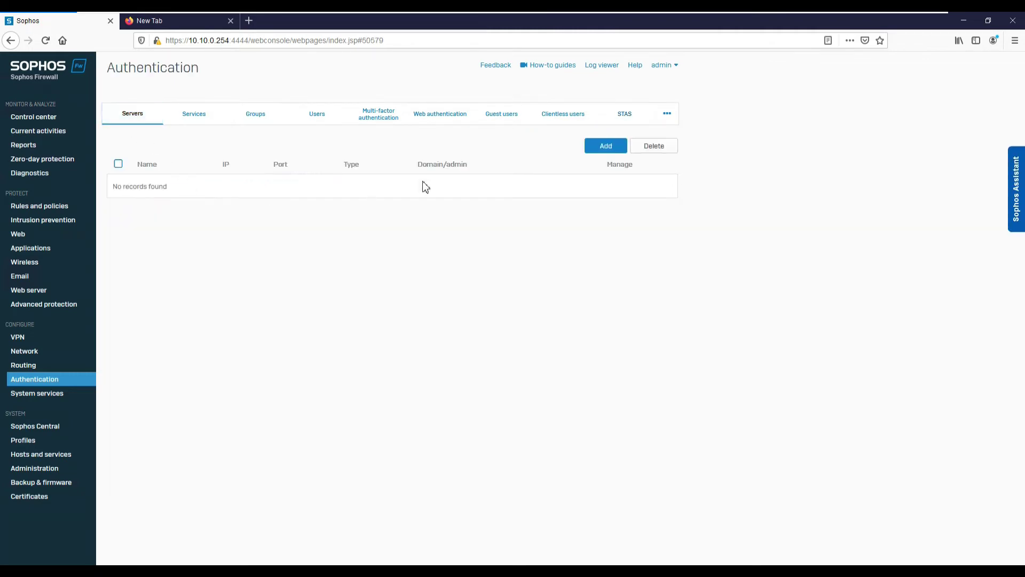
click(593, 148)
click(290, 183)
text(KSITAD01)
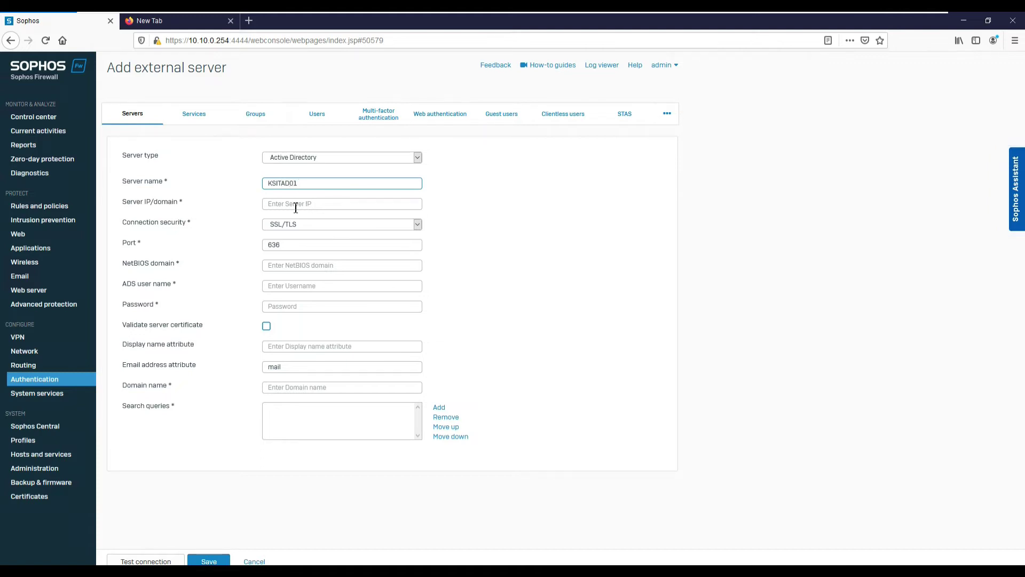
click(295, 208)
text(10.10.0.10)
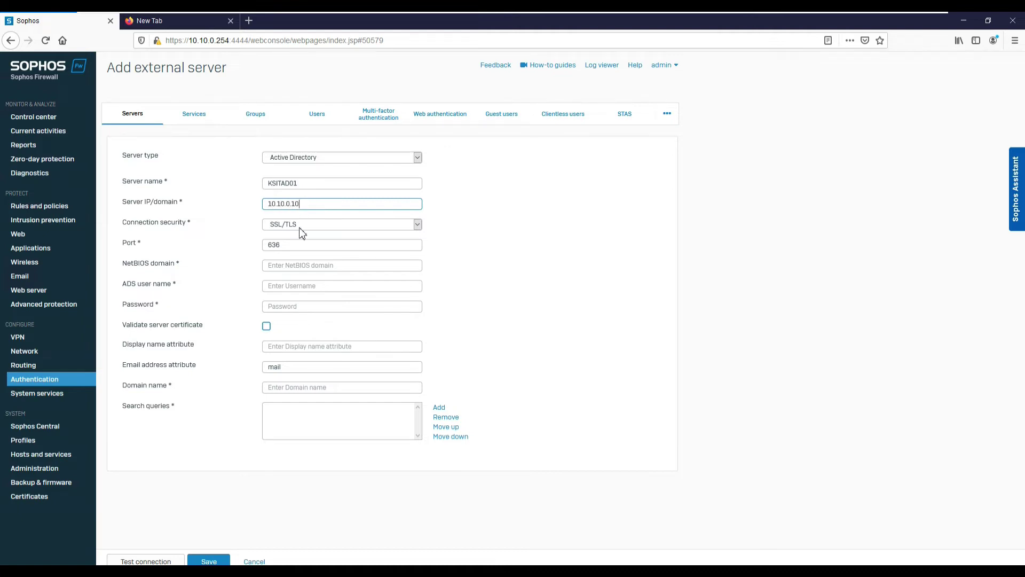
click(299, 227)
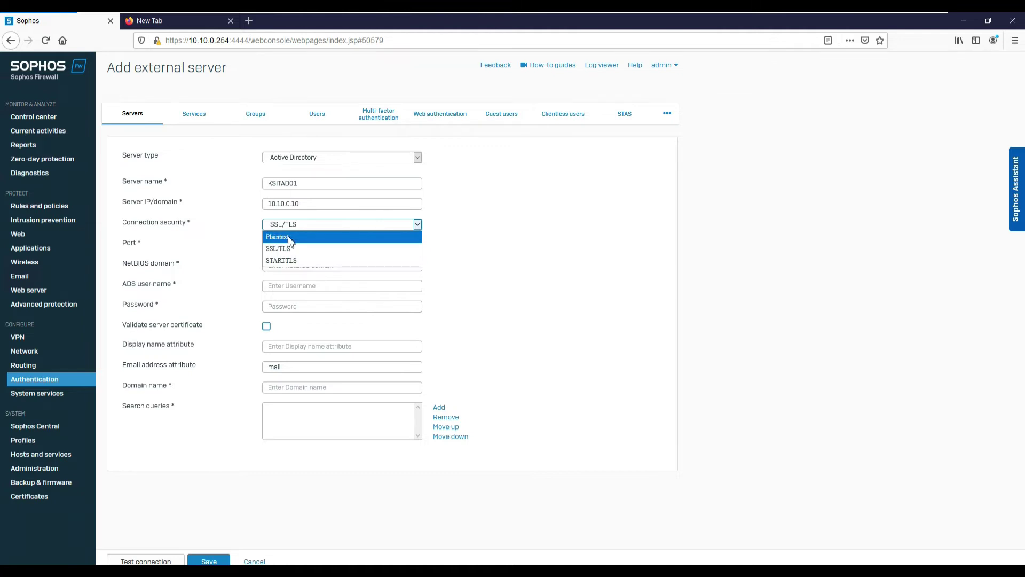
click(288, 241)
Enter the NetBIOS domain, admin user name and password, display name AD01, and domain ksitsolutions.com.
click(284, 268)
text(ksitsolutions)
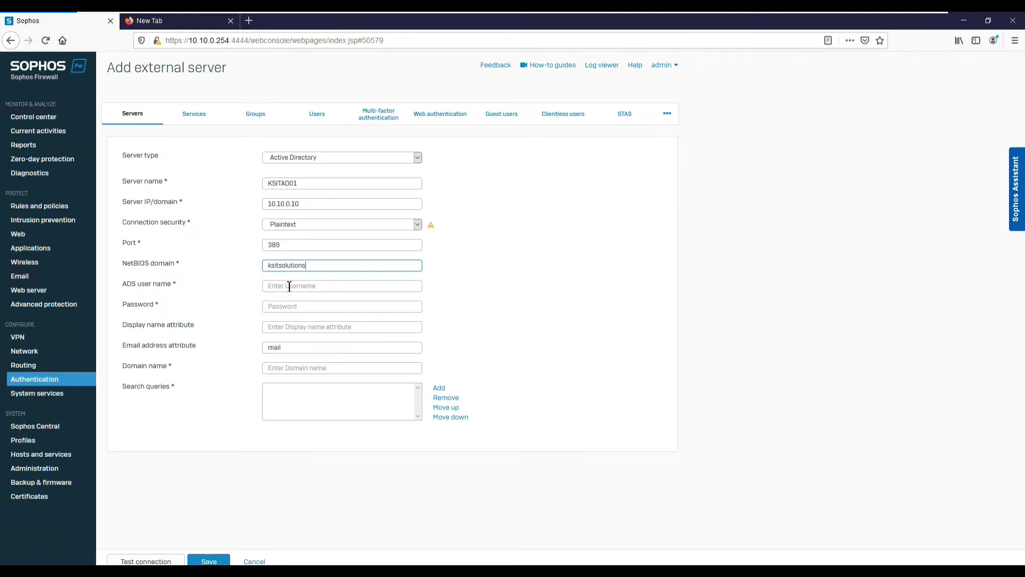
click(289, 287)
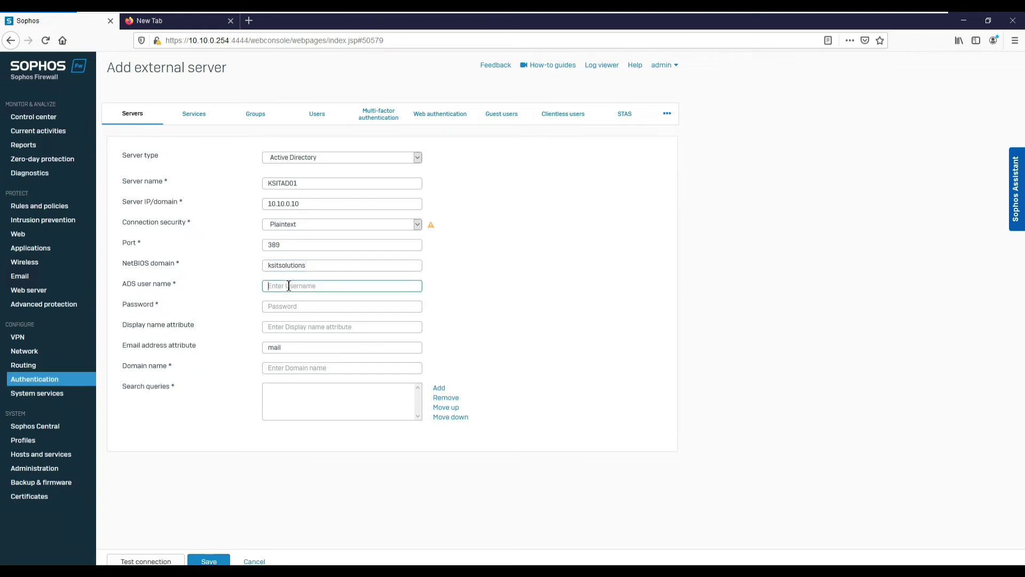
text(administrator)
key(Tab)
text(**********)
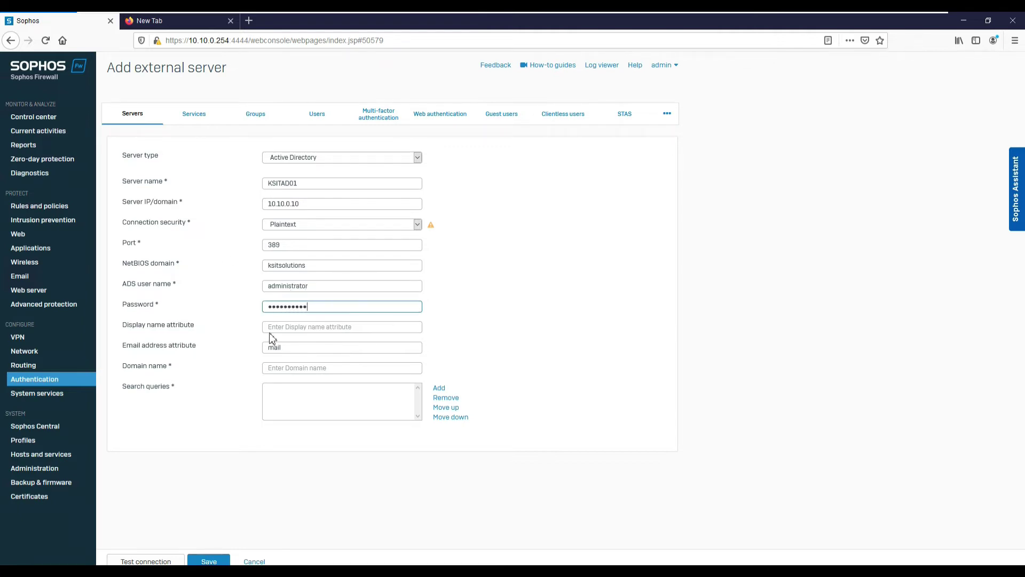
click(331, 328)
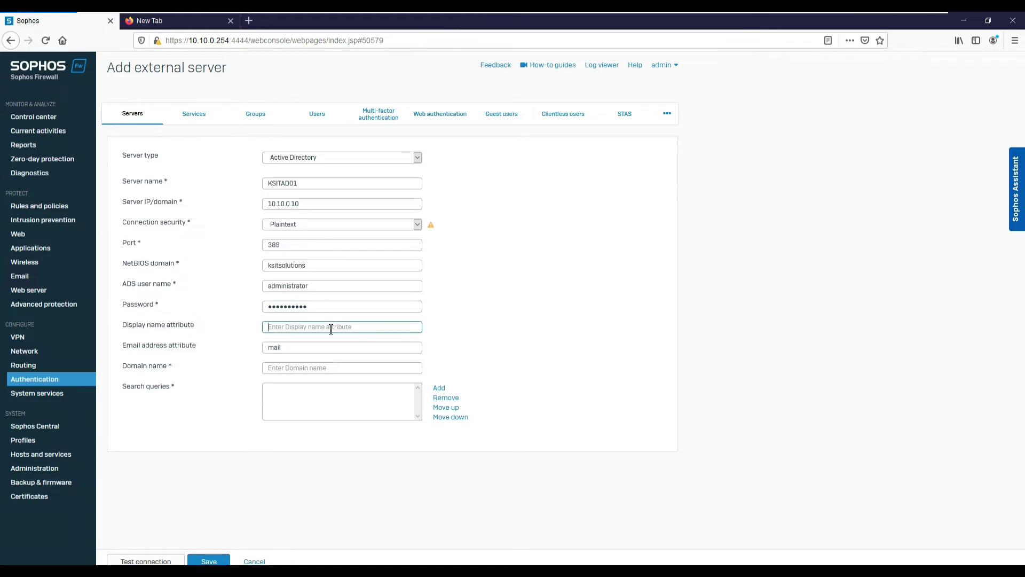
text(AD01)
click(307, 369)
text(th)
key(BackSpace)
key(BackSpace)
text(ksitsolution)
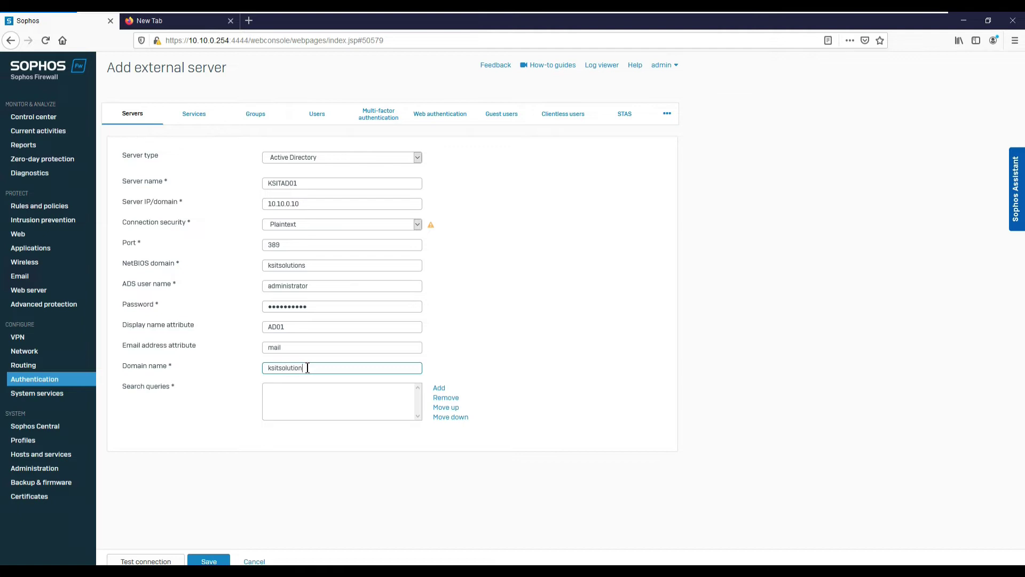
text(s.com)
Add search query DC=ksitsolutions,DC=com, test the connection to KSITAD01, and save the server.
click(438, 388)
text(DC)
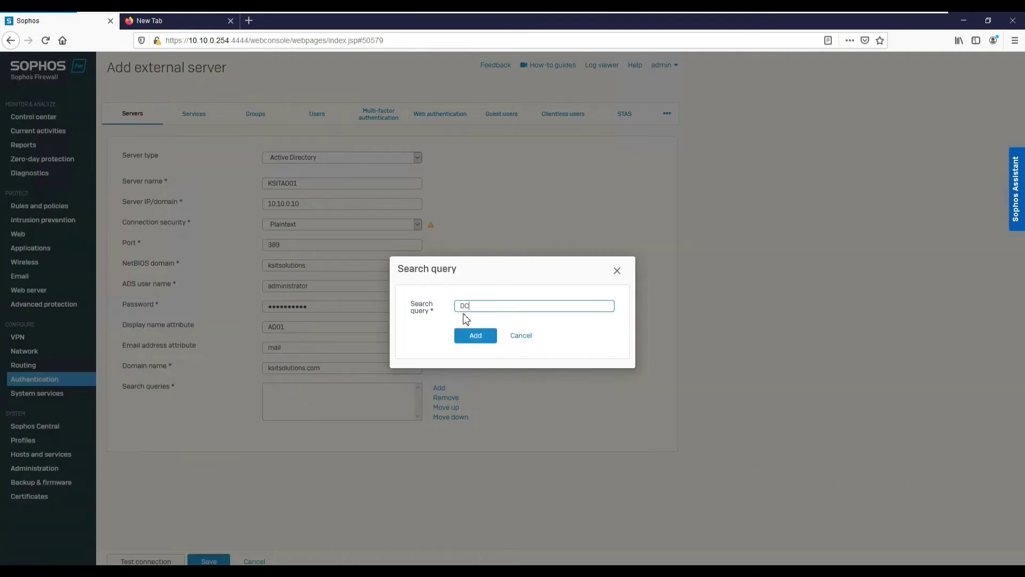
text(=ks)
text(itsolution)
text(s,DC)
text(=coooom)
click(475, 338)
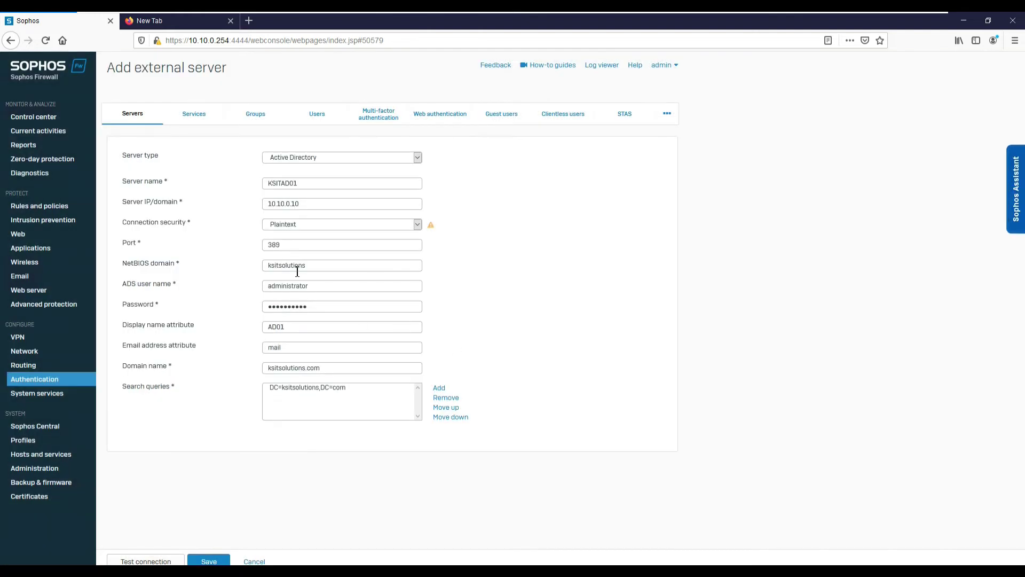
click(141, 562)
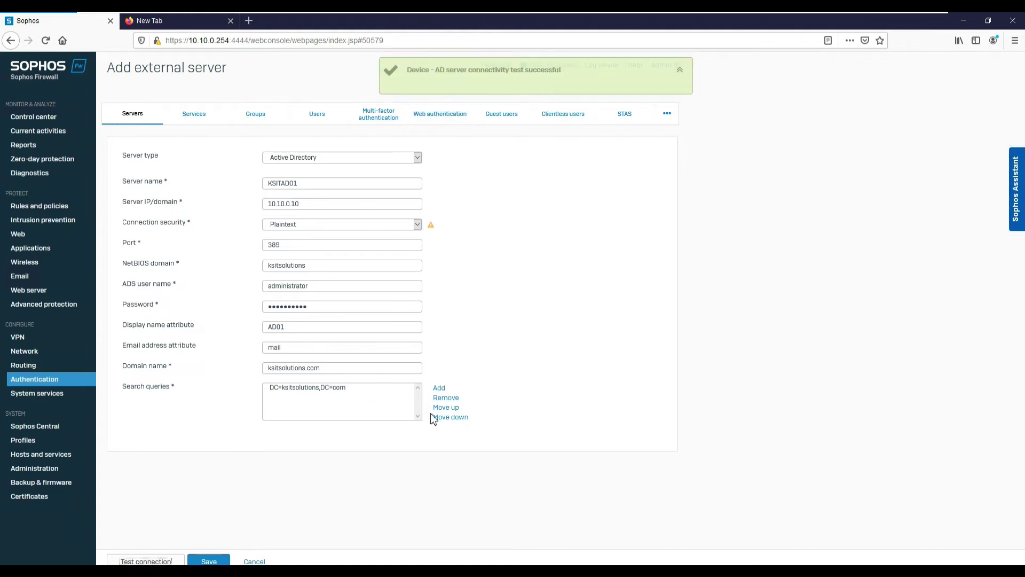
click(211, 561)
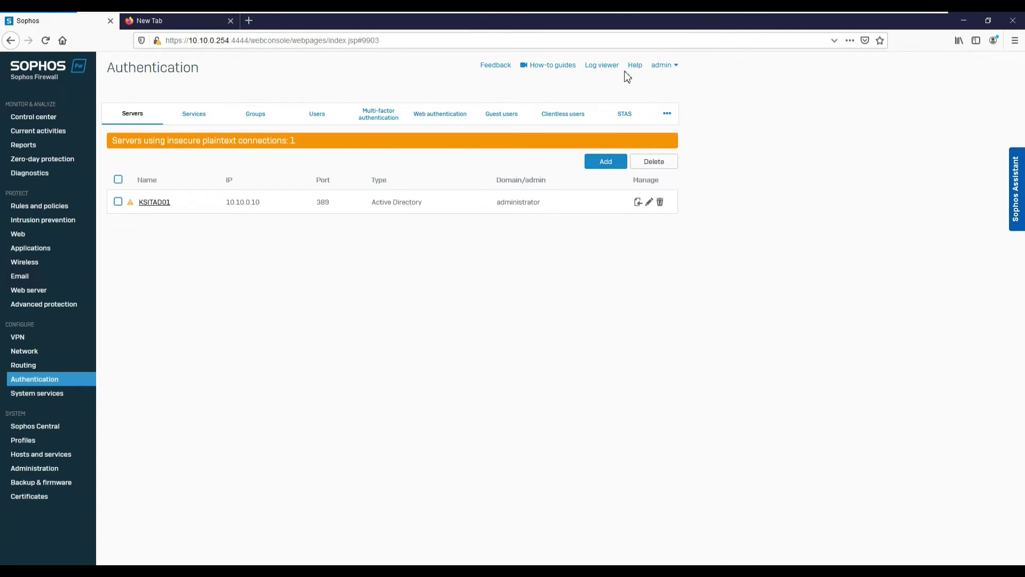
Toggle Enable STAS off and back on, set the inactivity timer to 10, and apply.
click(626, 116)
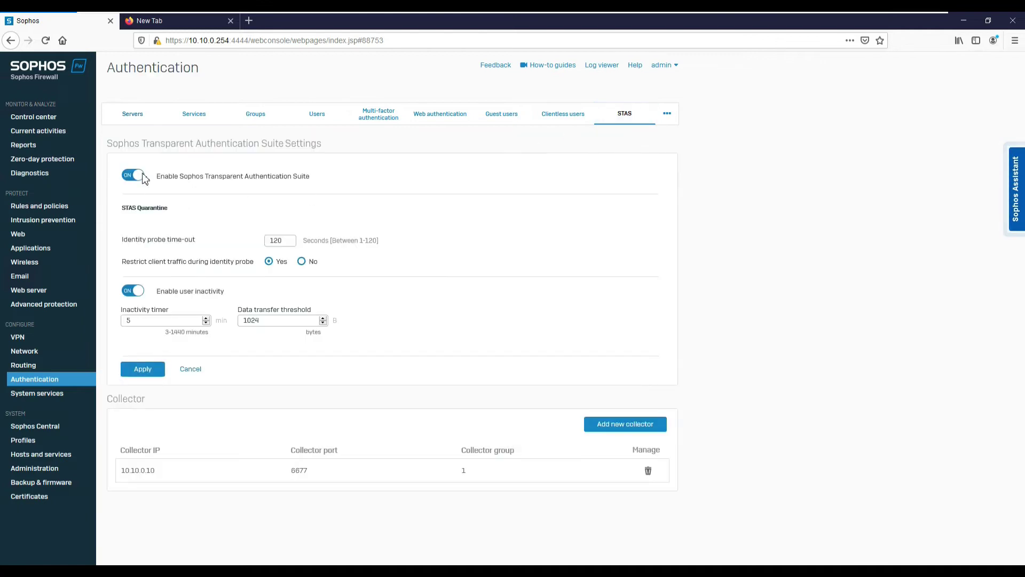
click(141, 178)
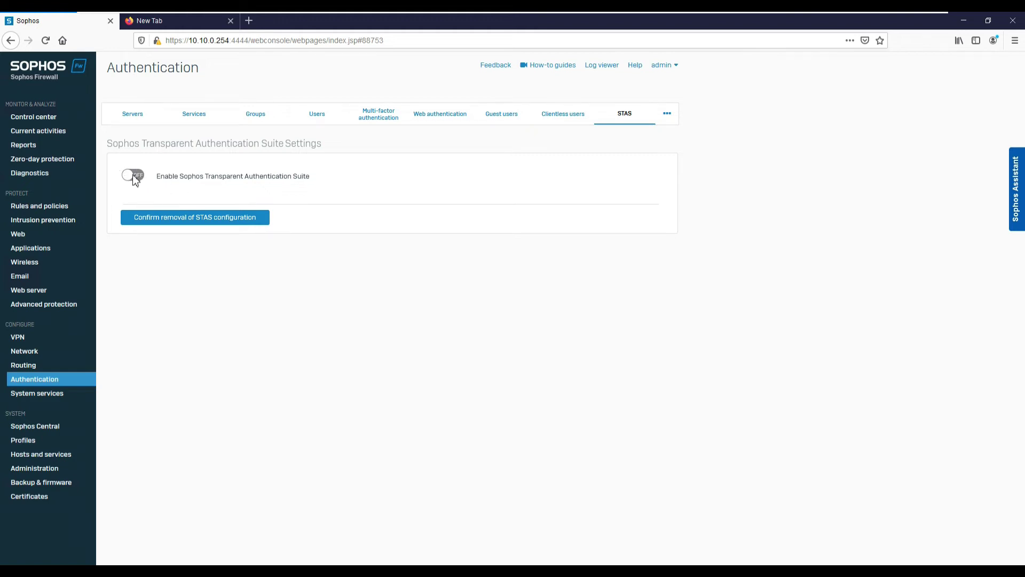
click(138, 178)
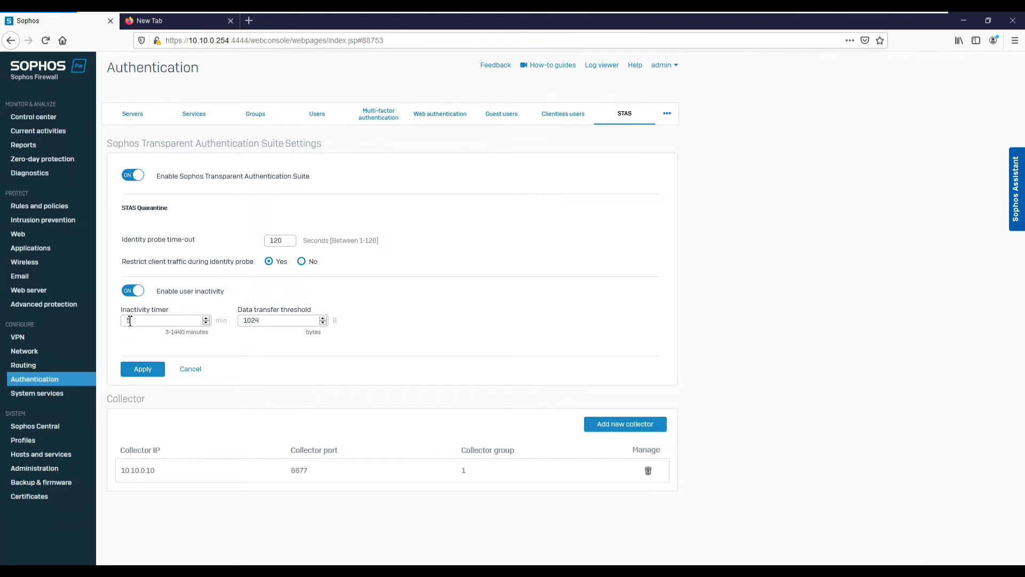
double_click(130, 321)
click(138, 368)
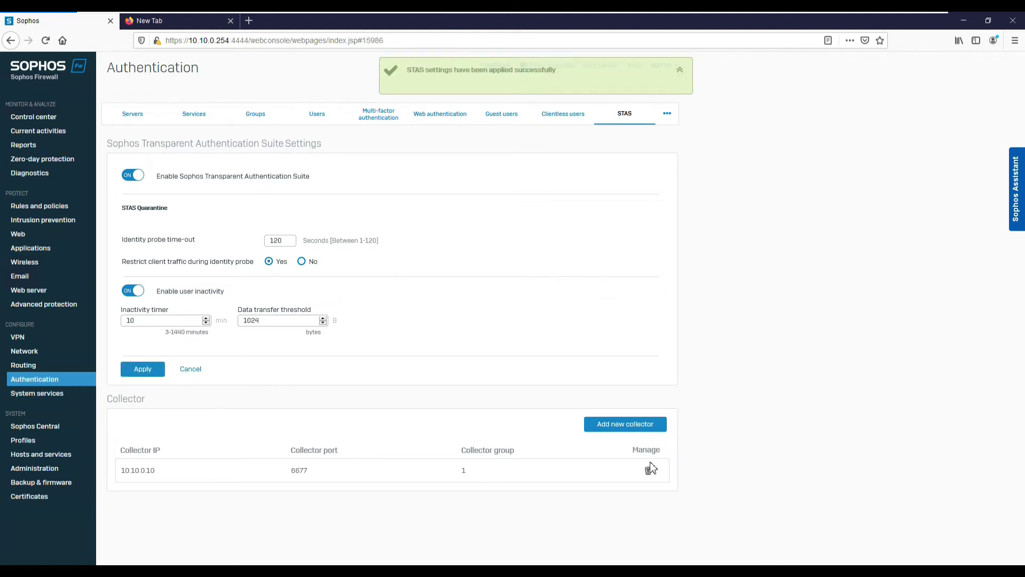
Select collector 10.10.0.10's IP, then open the Add new collector form and cancel it.
drag(120, 472, 155, 470)
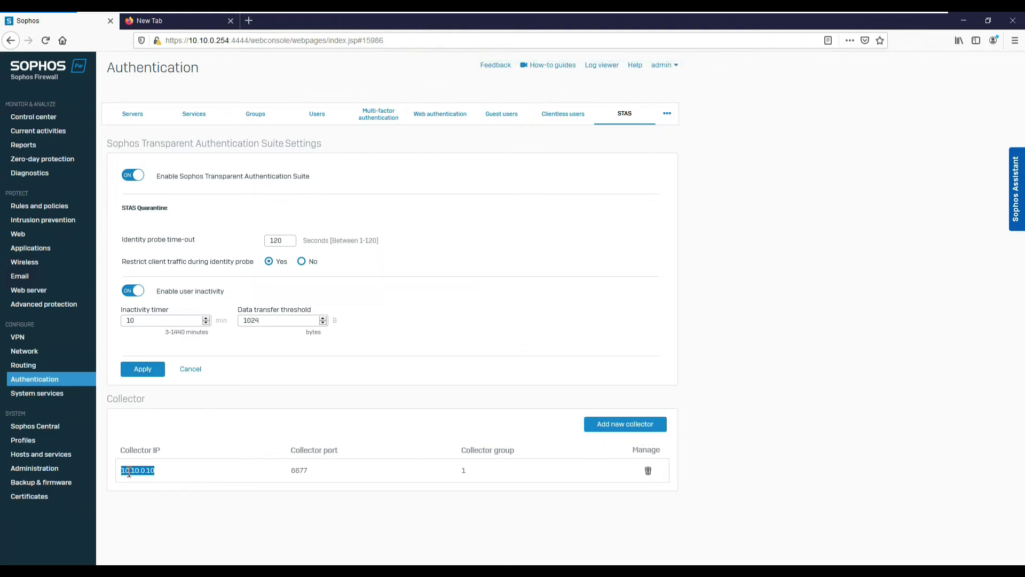
click(602, 427)
click(153, 183)
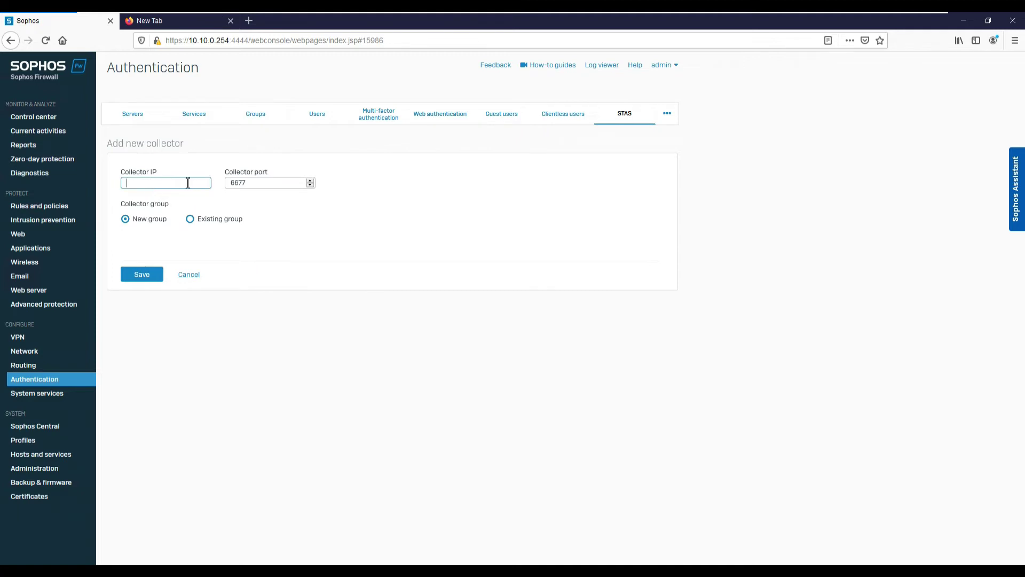
click(189, 275)
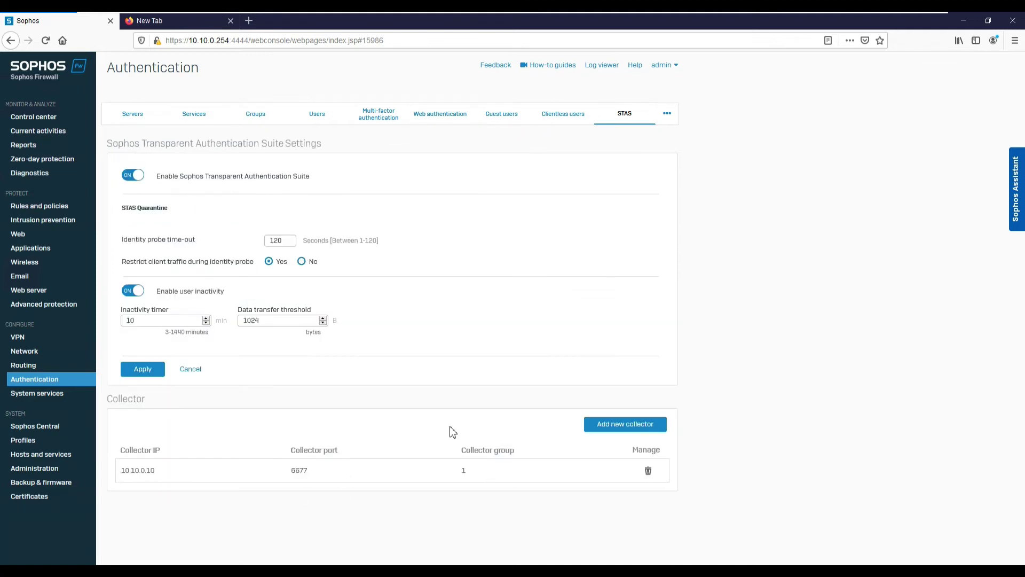
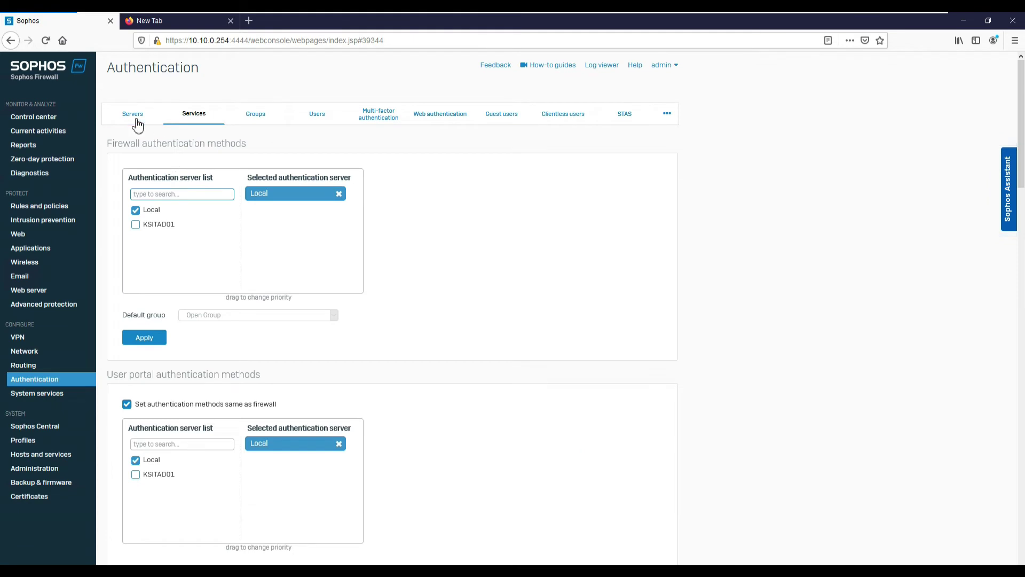
Select KSITAD01 alongside Local as a firewall authentication server and apply the change.
click(201, 121)
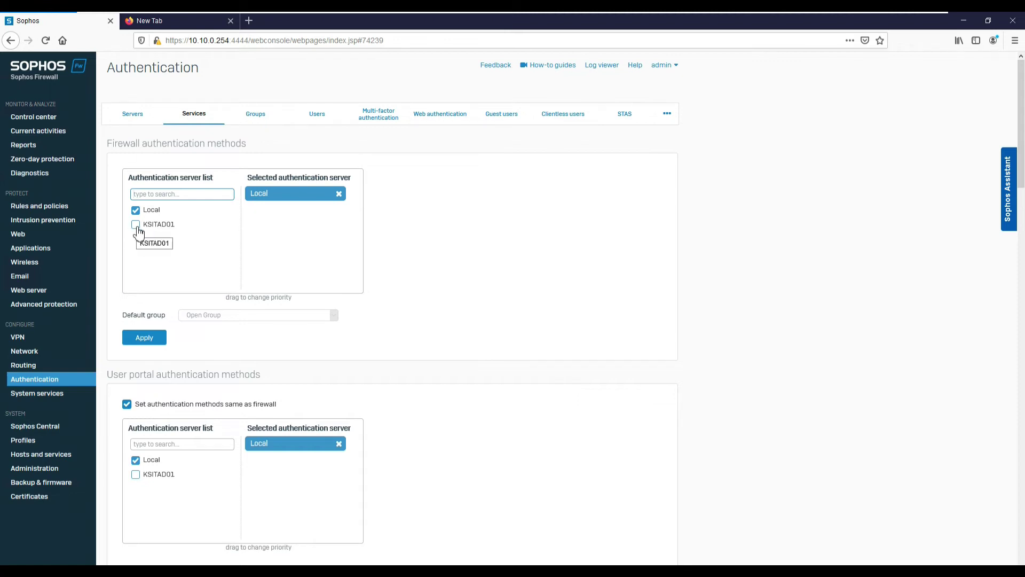
click(135, 225)
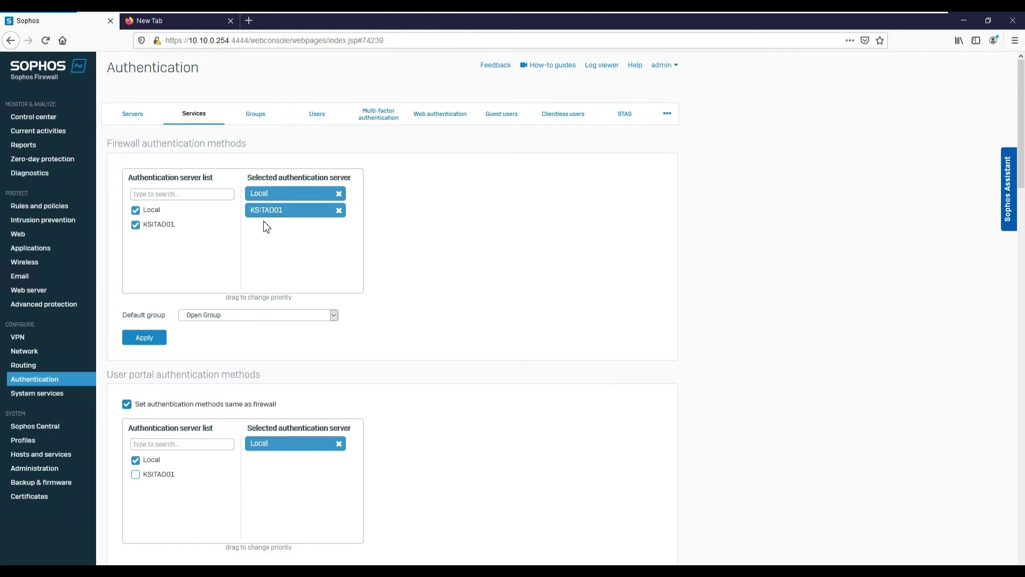
scroll(229, 213, down, 2)
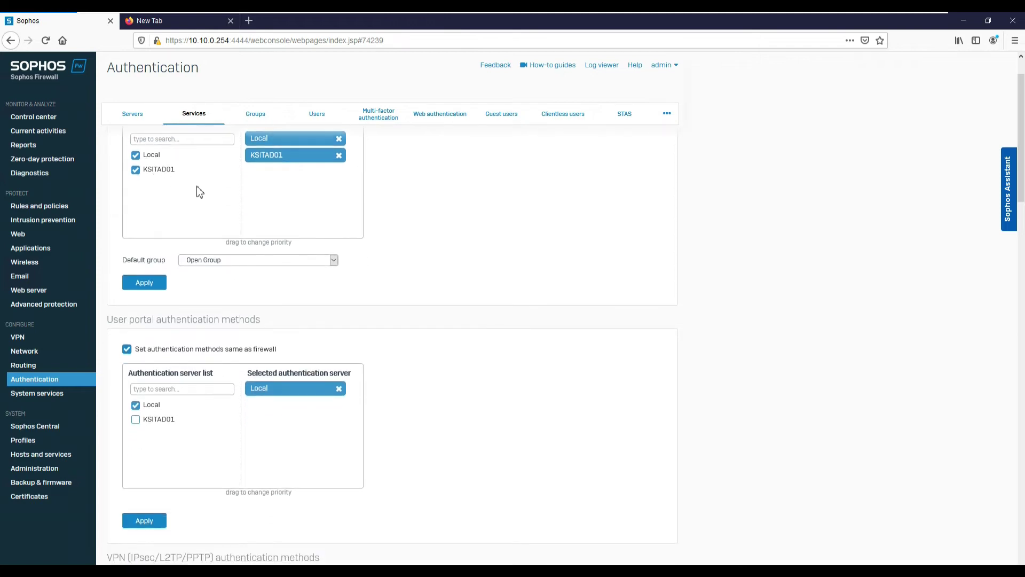
scroll(233, 313, down, 2)
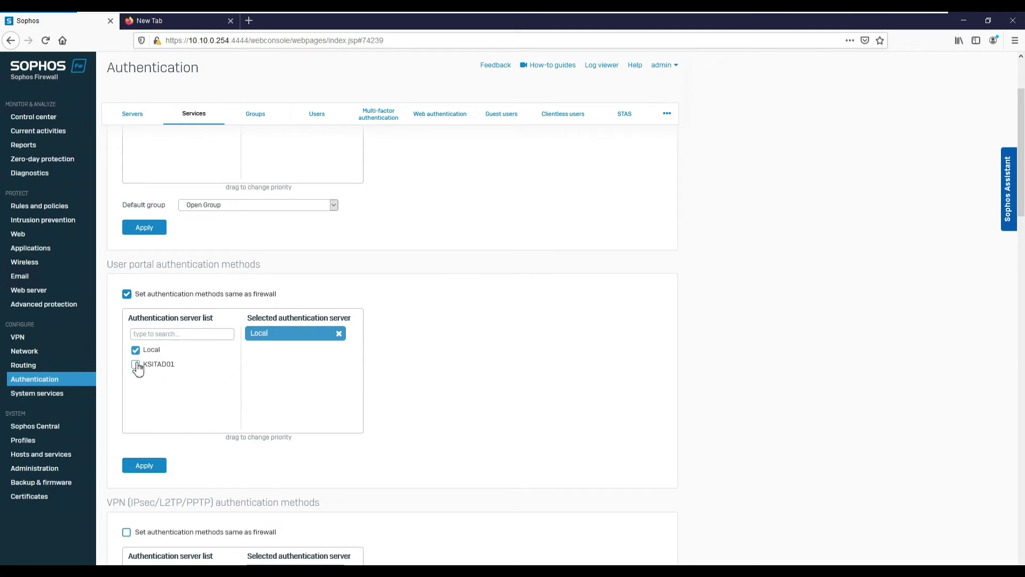
double_click(137, 365)
click(135, 367)
click(143, 228)
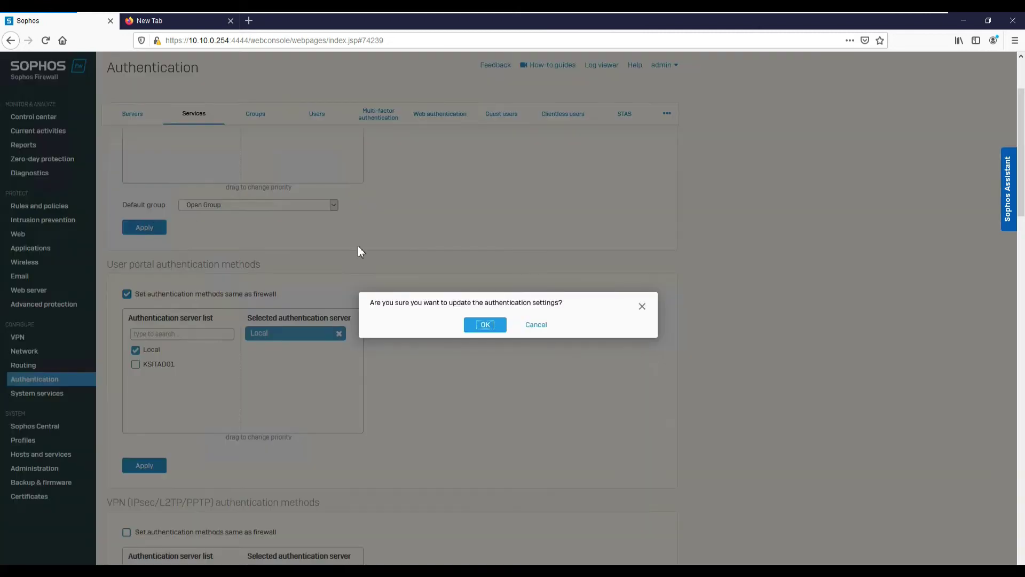
click(486, 325)
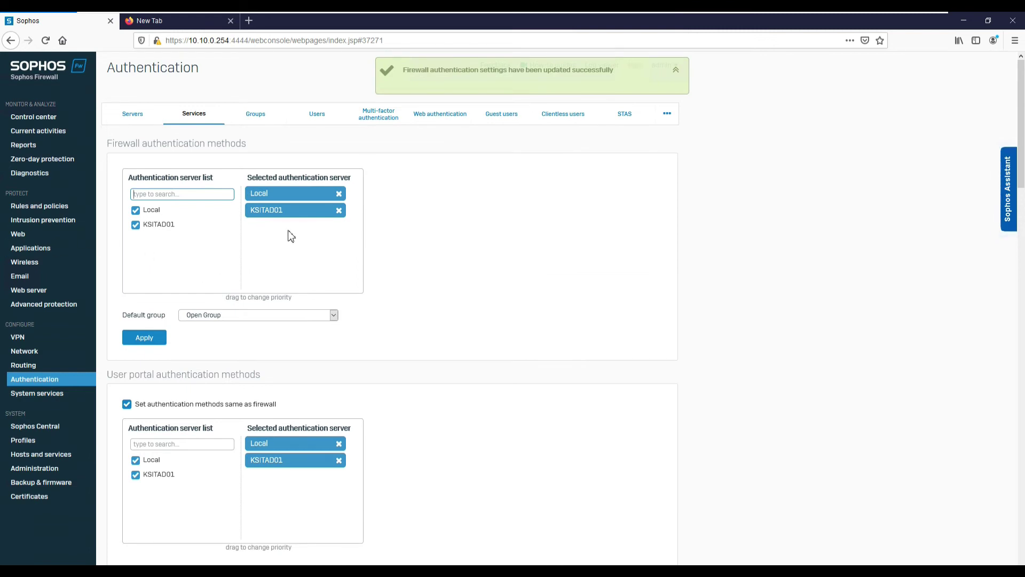
Apply the user portal authentication methods using Local and KSITAD01, then review the settings.
scroll(217, 469, down, 4)
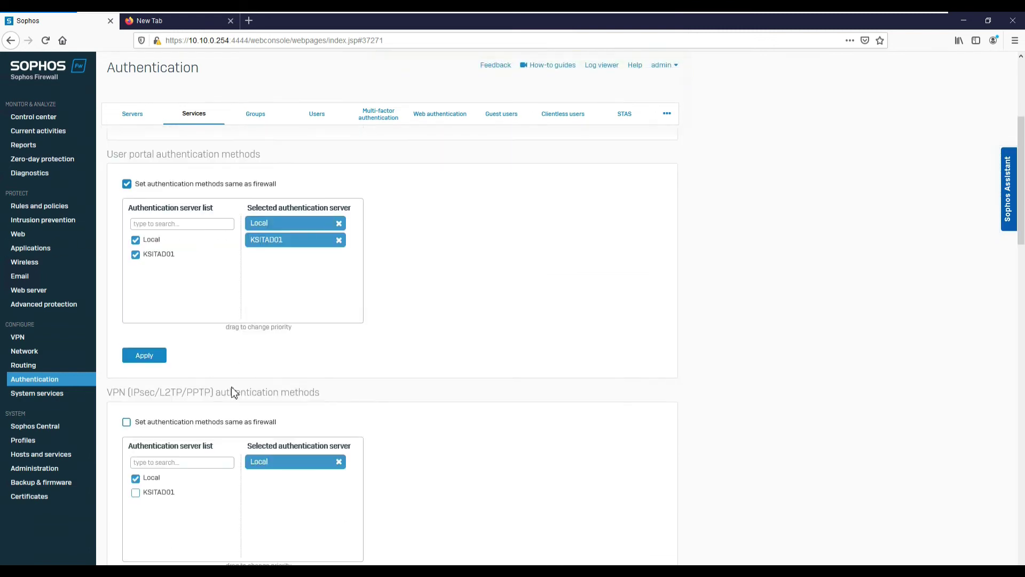
click(152, 359)
click(471, 327)
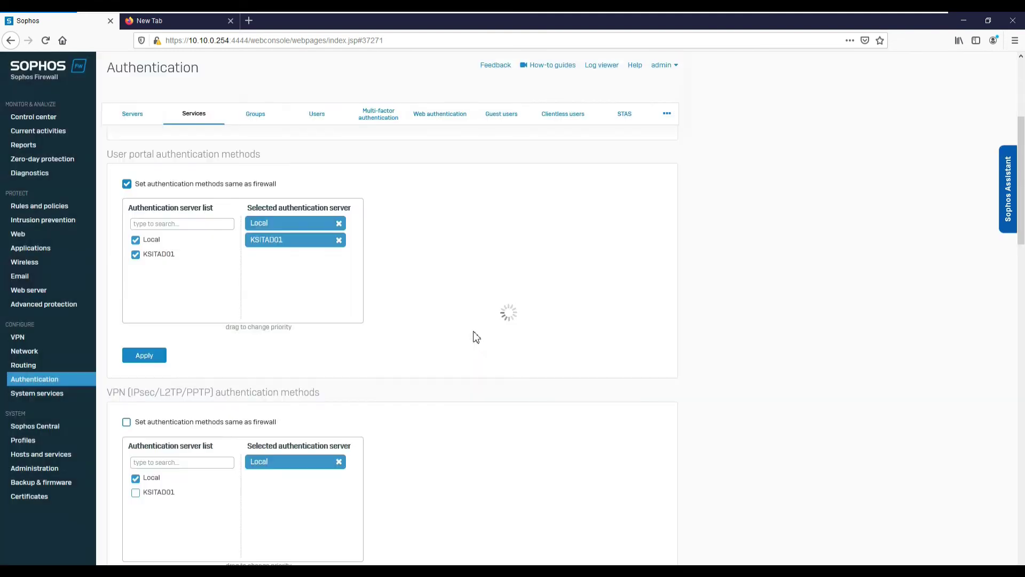
scroll(400, 363, down, 2)
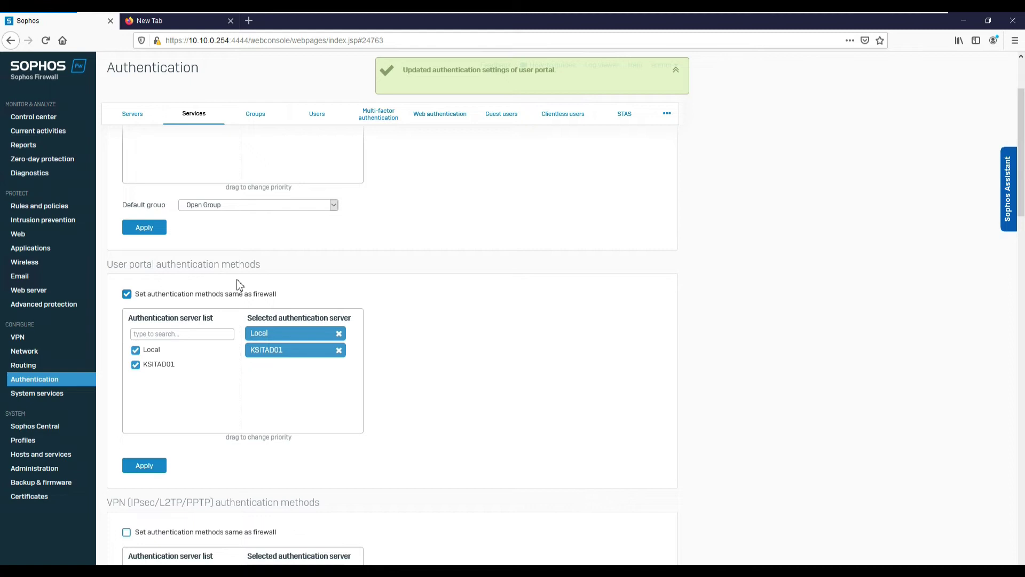
scroll(250, 272, up, 2)
scroll(173, 408, down, 4)
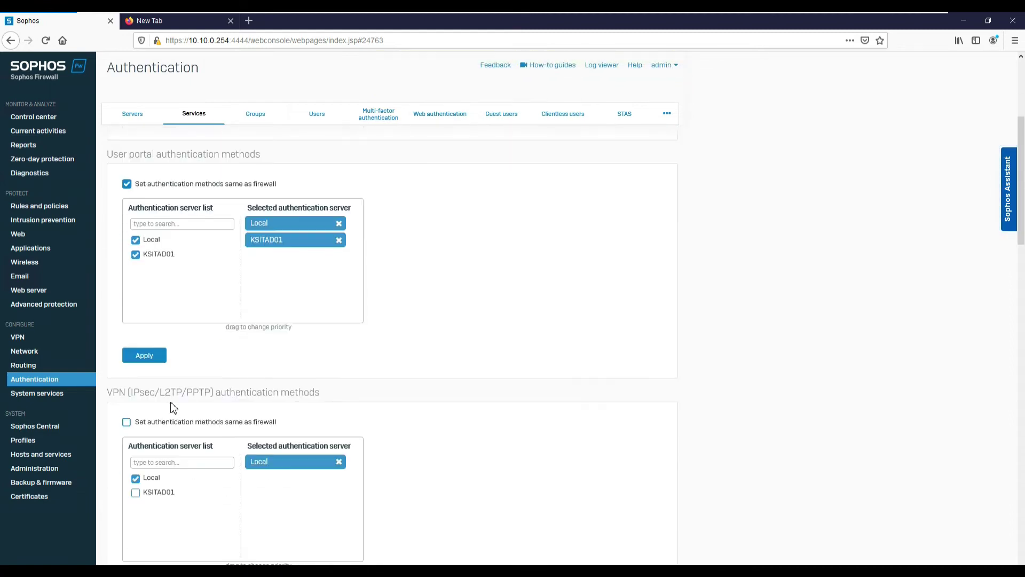
scroll(222, 435, down, 3)
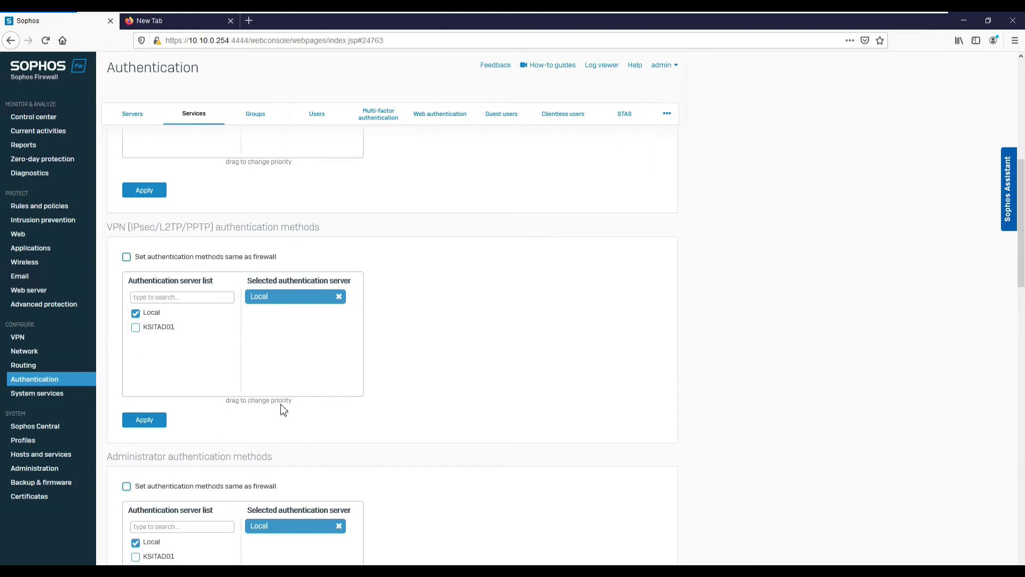
scroll(320, 328, up, 2)
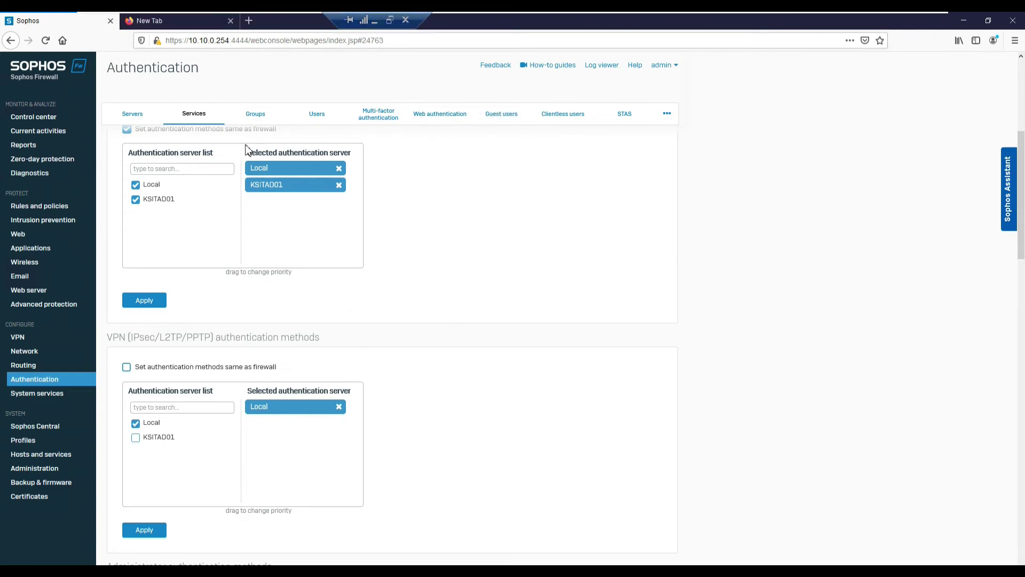
Switch to the KSITSRVAD01 server machine.
mouse_move(654, 18)
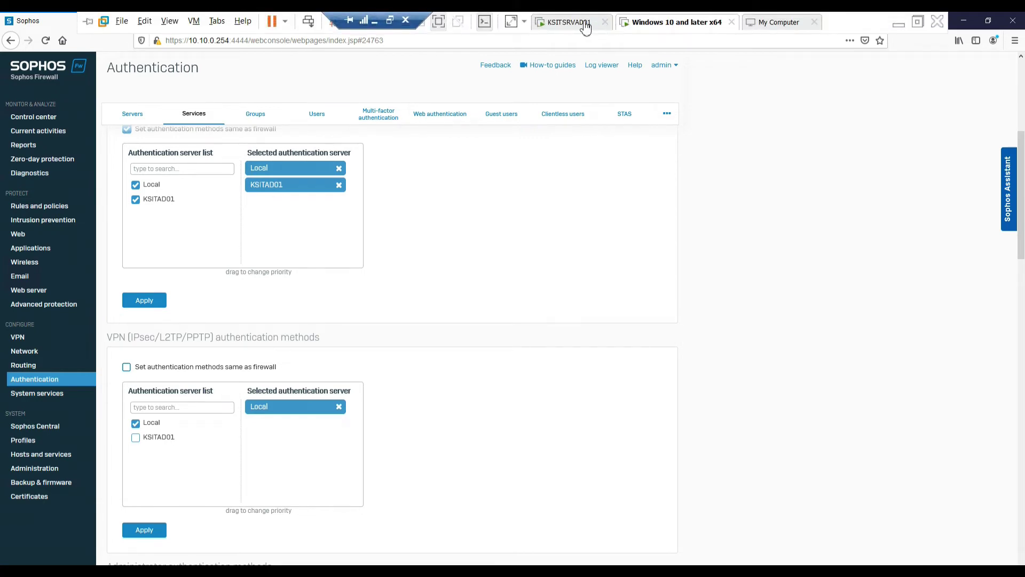
click(583, 22)
right_click(247, 165)
click(262, 195)
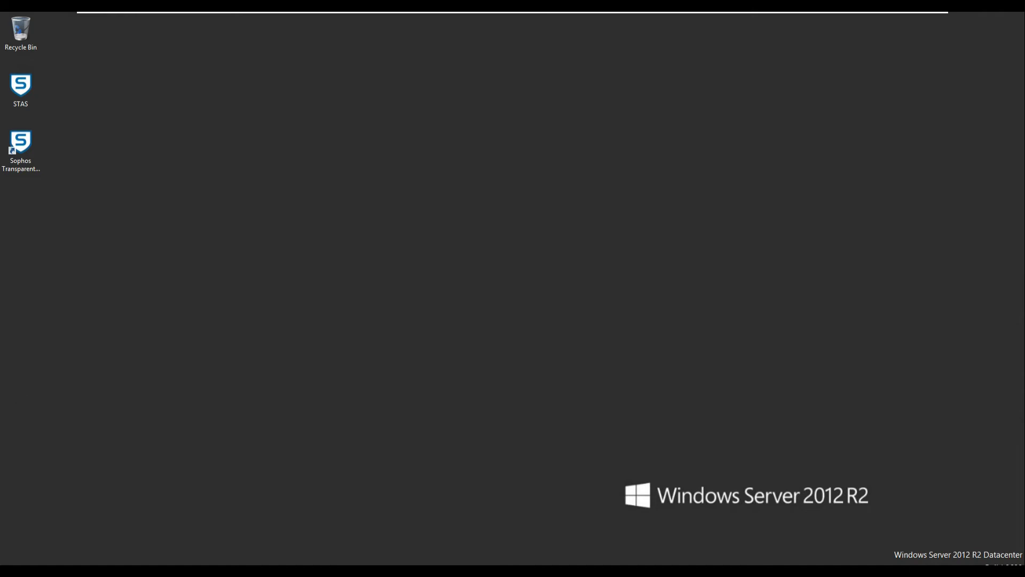
Launch Active Directory Users and Computers with dsa.msc and maximize its window.
key(super+r)
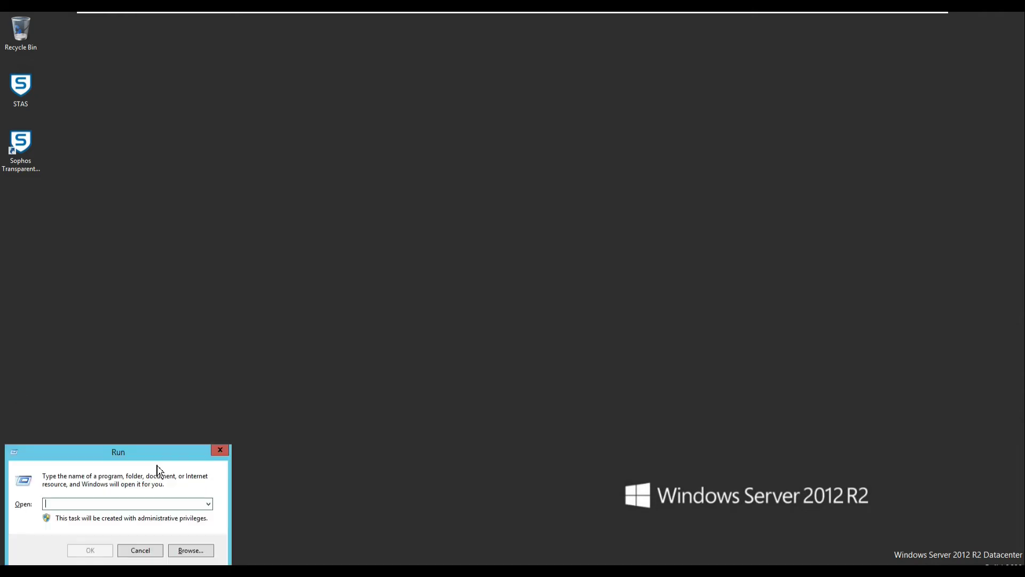
text(dsa)
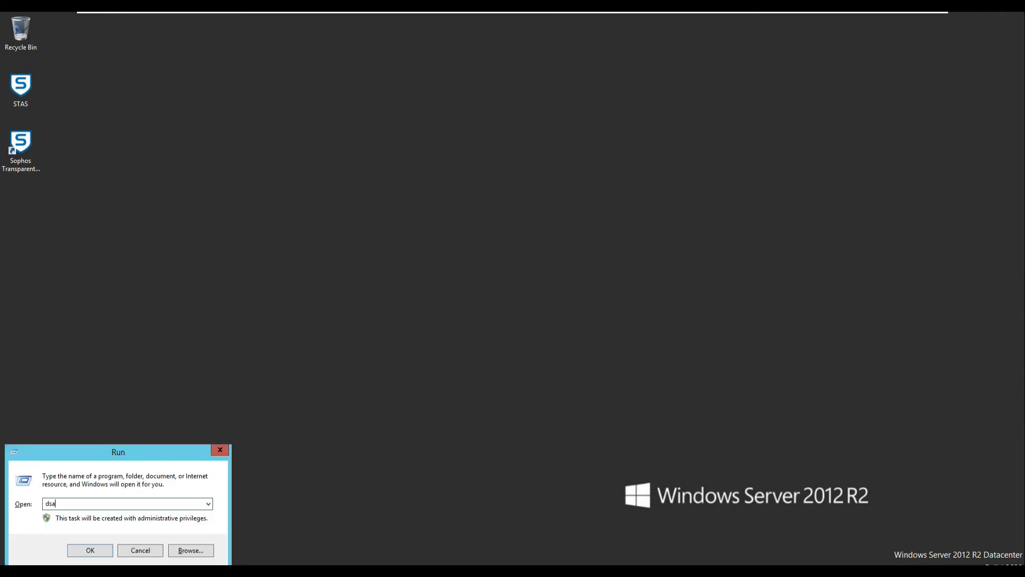
text(.msc)
key(Return)
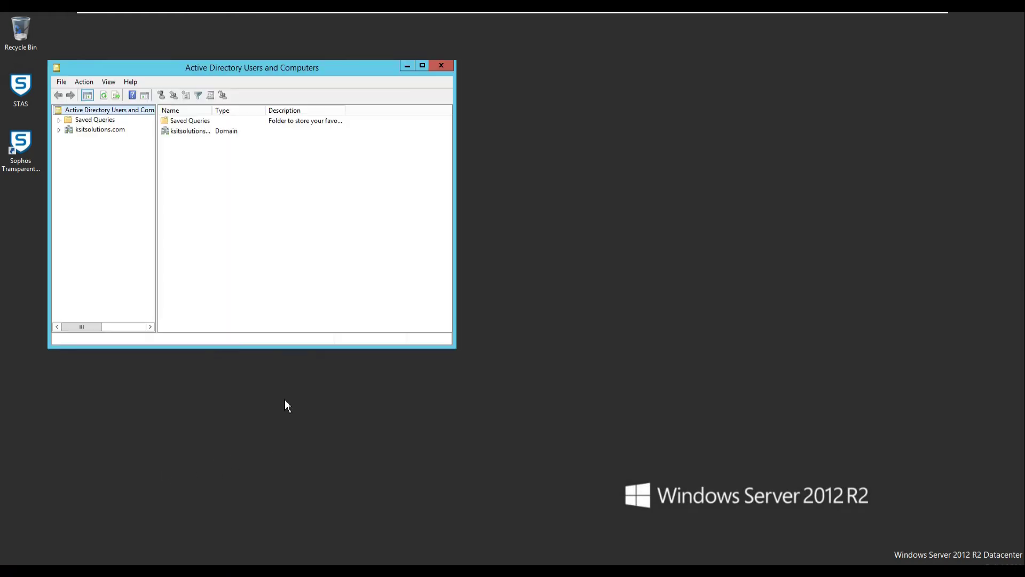
double_click(238, 68)
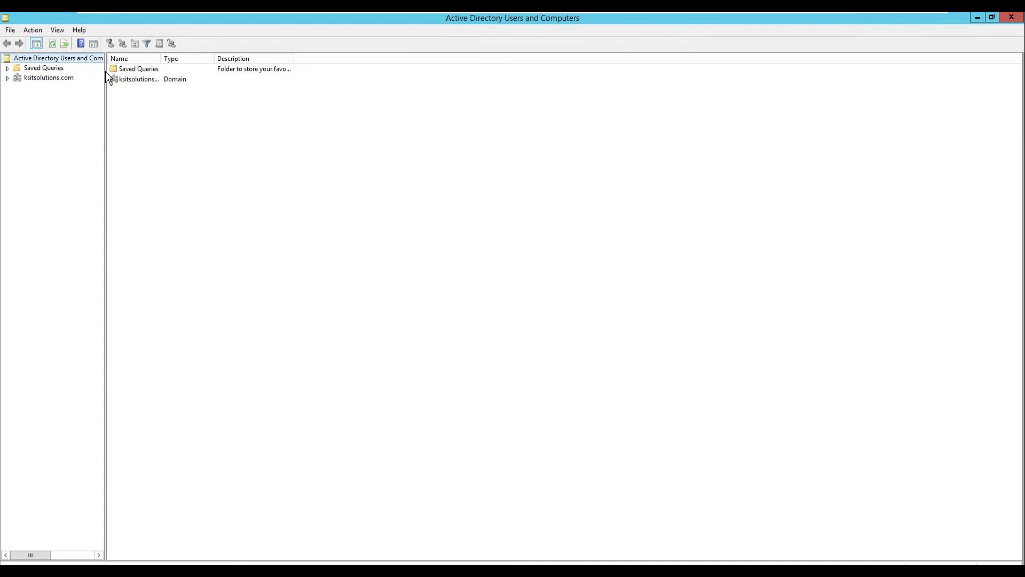
Expand ksitsolutions.com, list the Groups container and inspect the IT_TEAM group's properties.
drag(105, 71, 205, 75)
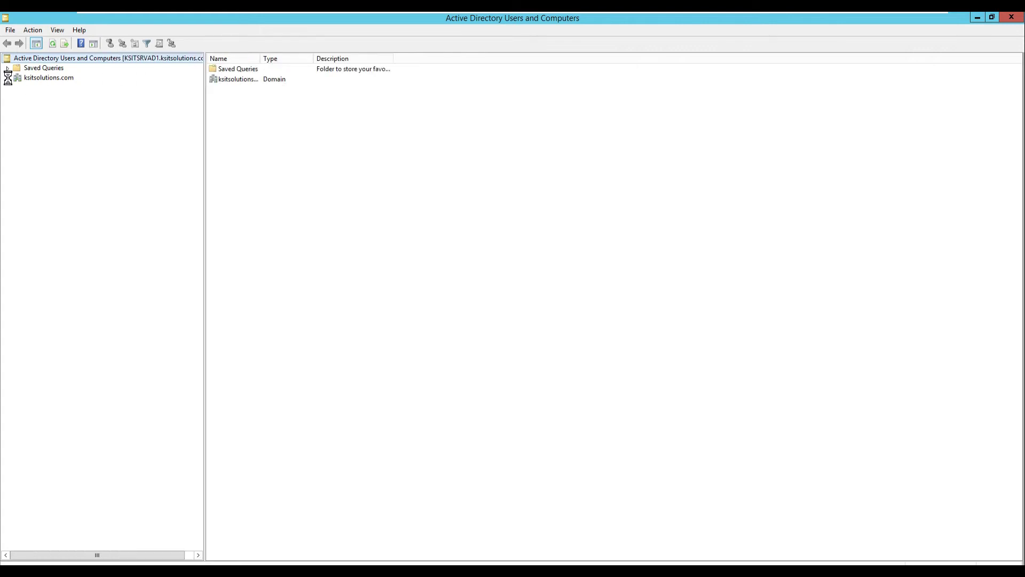
click(7, 78)
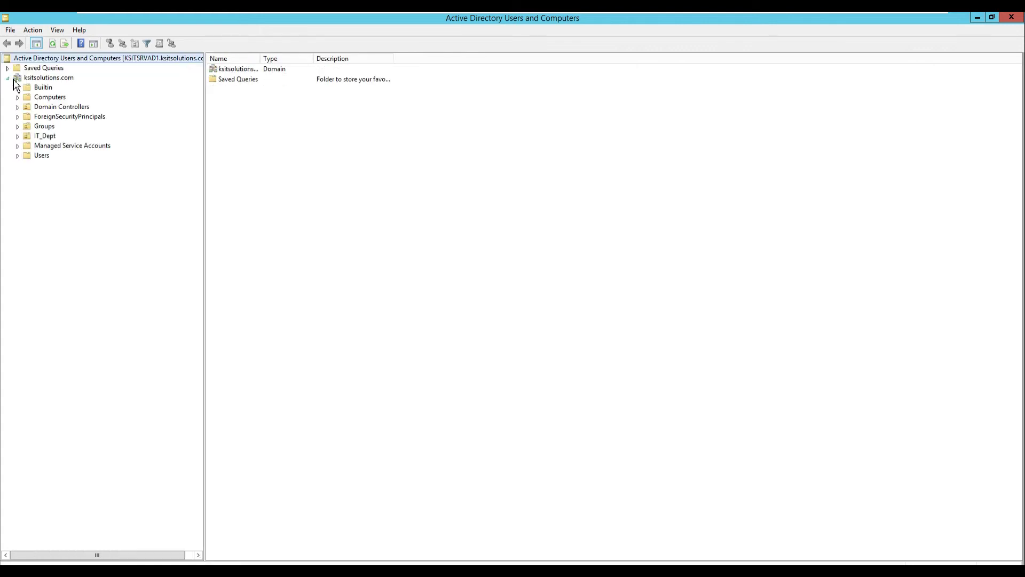
click(43, 127)
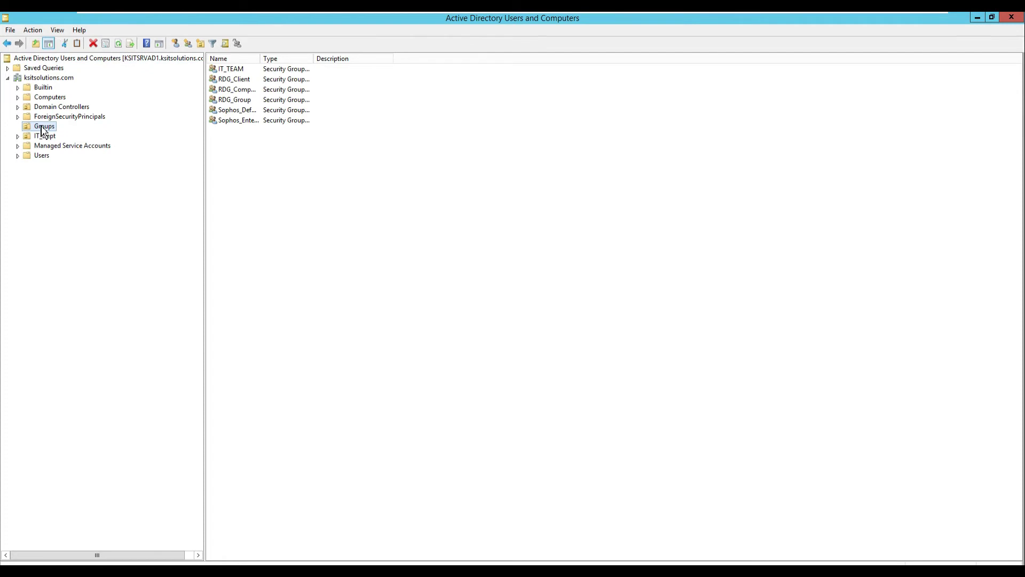
right_click(247, 150)
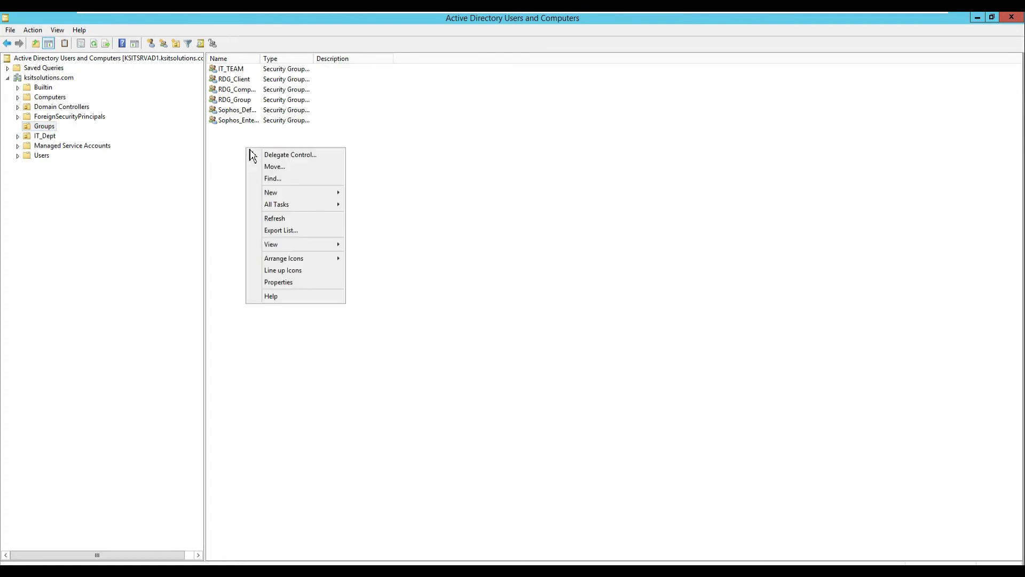
click(241, 70)
double_click(228, 70)
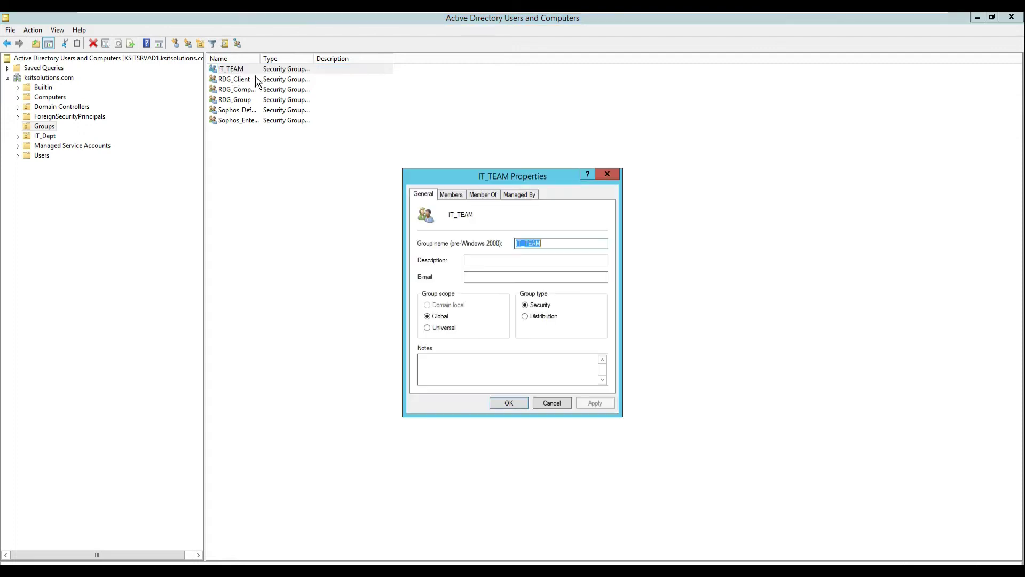
click(550, 404)
Create a new group named Defaut_Internet_Access in the Groups container.
right_click(255, 156)
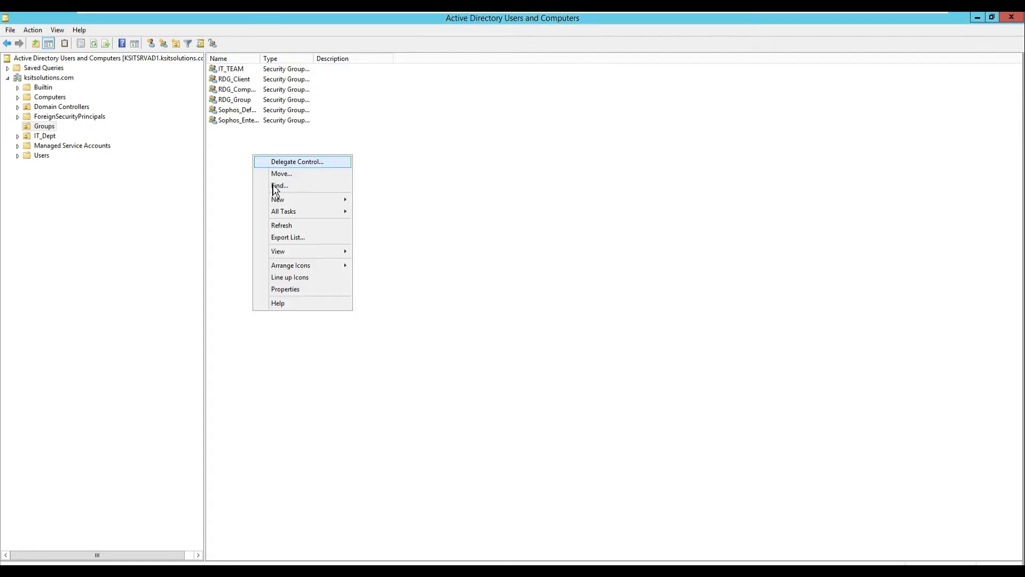
mouse_move(287, 213)
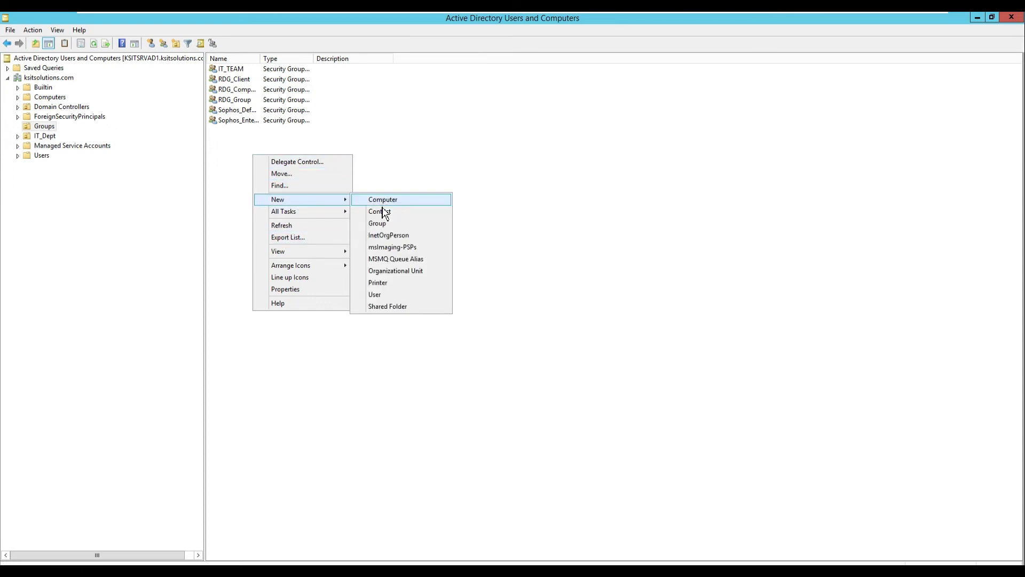
click(380, 225)
drag(132, 22, 422, 92)
text(Defaut_Internet_Access)
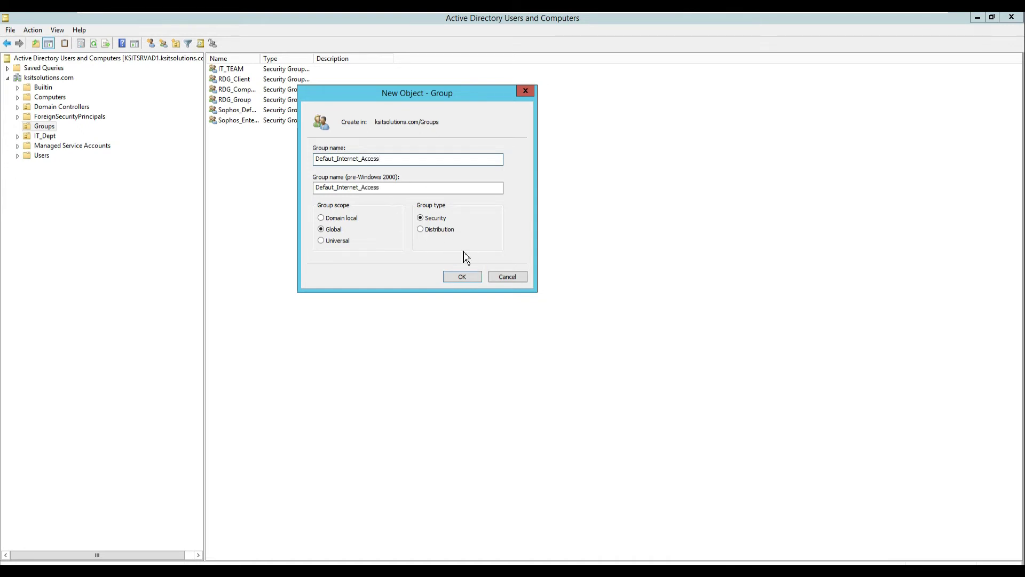
click(462, 277)
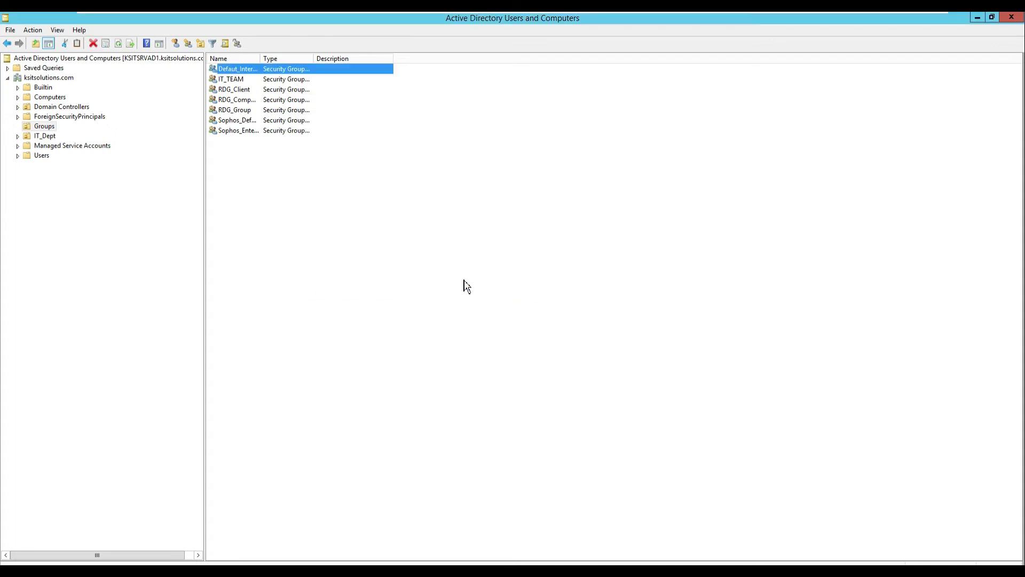
Refresh the list, verify Defaut_Internet_Access has no members, then list the Users container.
right_click(286, 225)
click(310, 287)
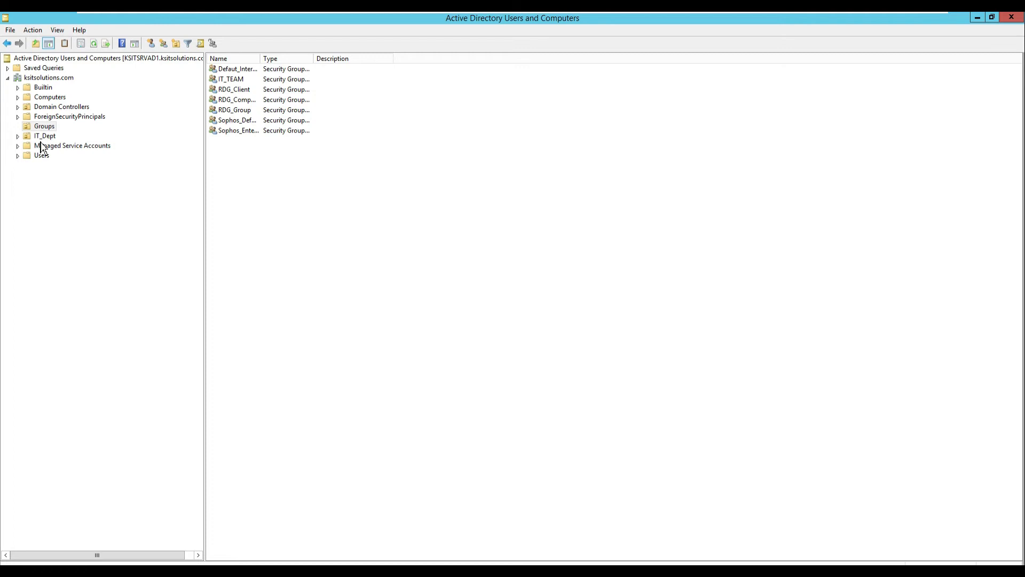
click(234, 71)
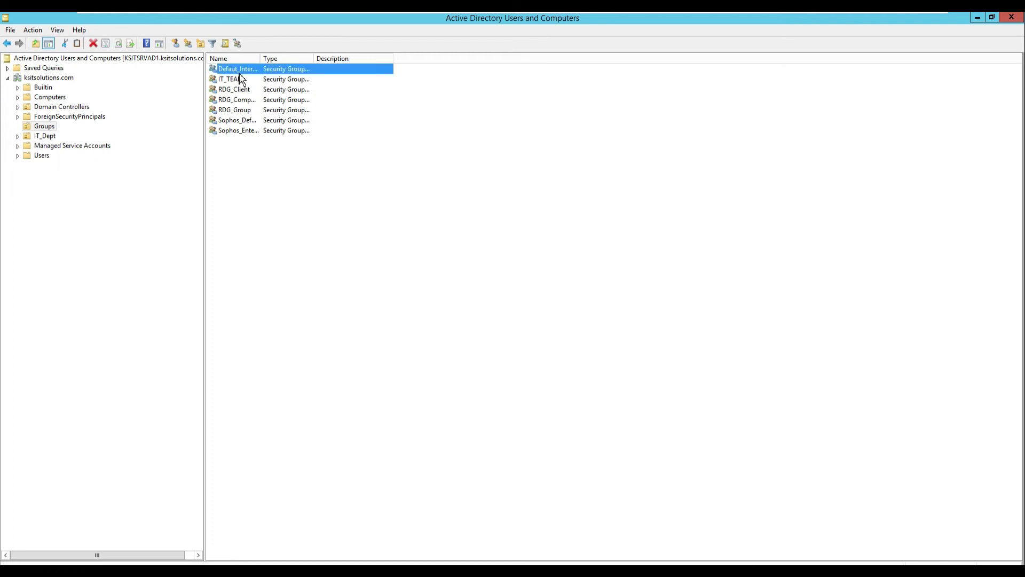
double_click(239, 73)
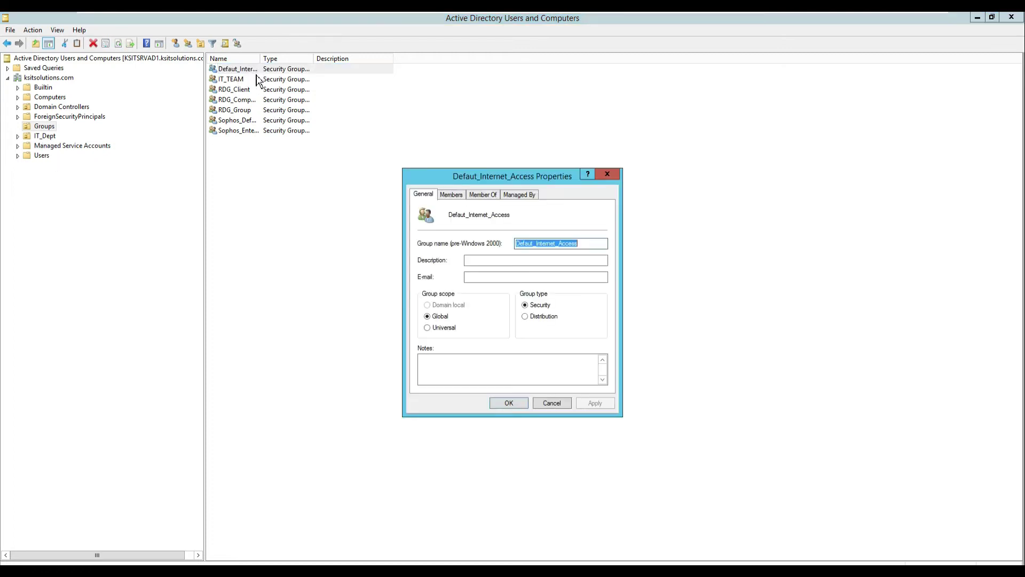
click(475, 195)
click(451, 195)
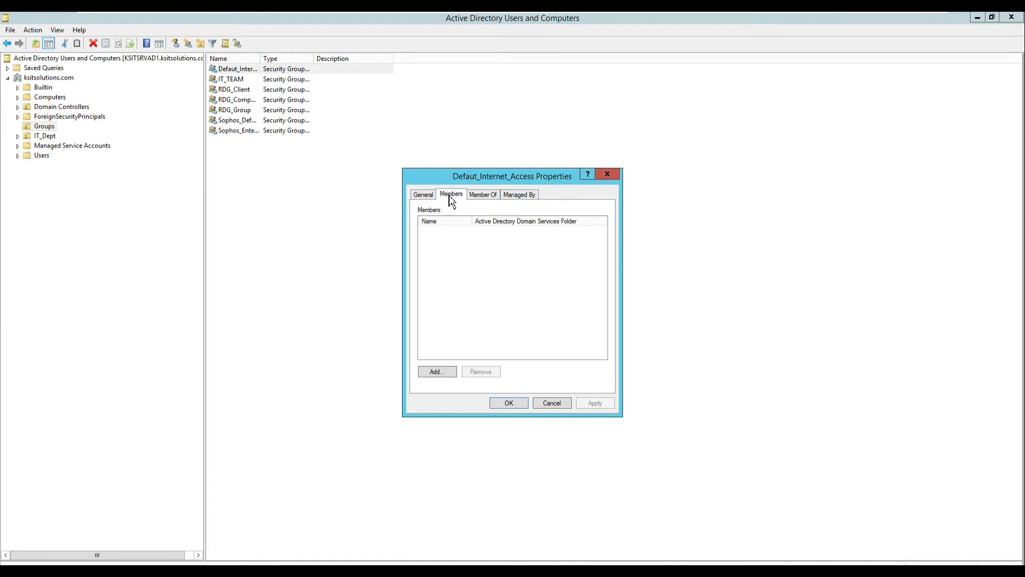
click(555, 404)
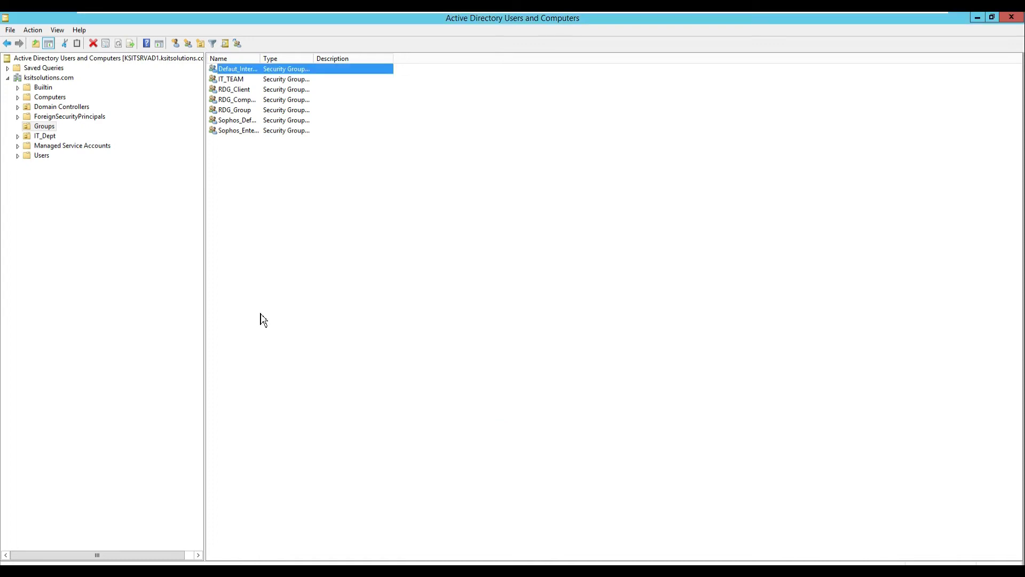
click(18, 156)
click(47, 156)
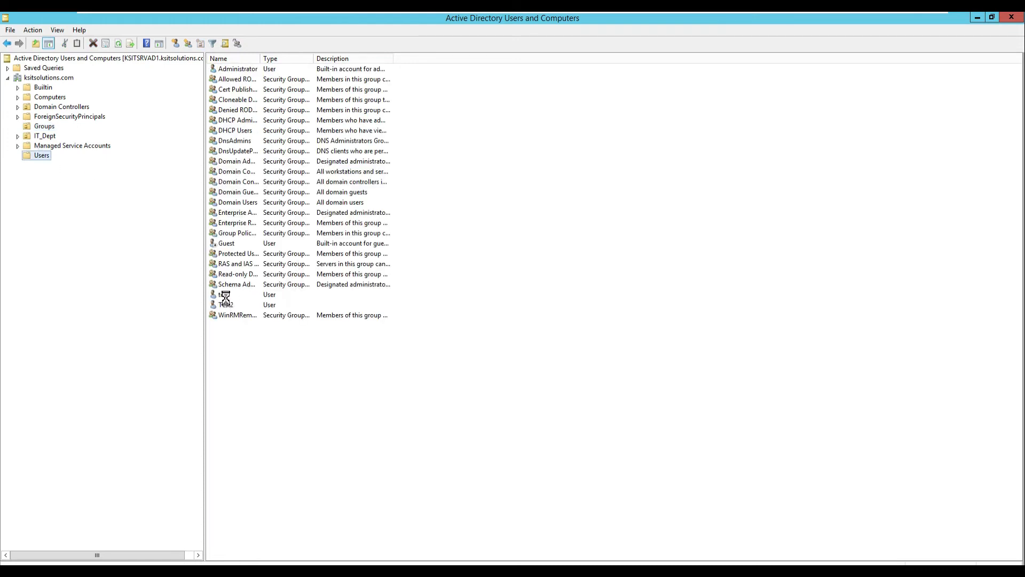
Reset the test account's password without forcing a change at next logon.
right_click(224, 296)
click(251, 338)
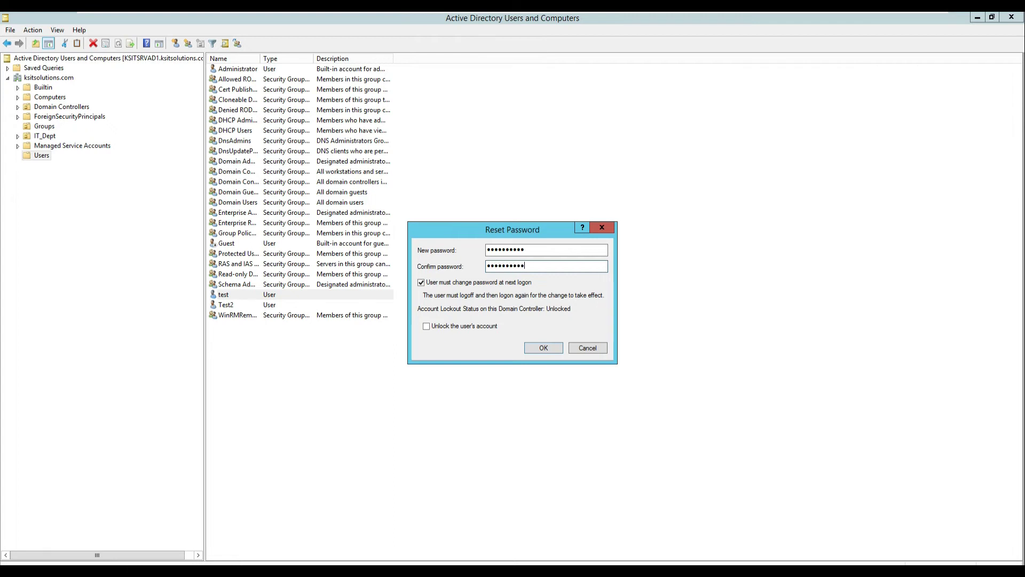
click(421, 282)
click(427, 326)
click(556, 348)
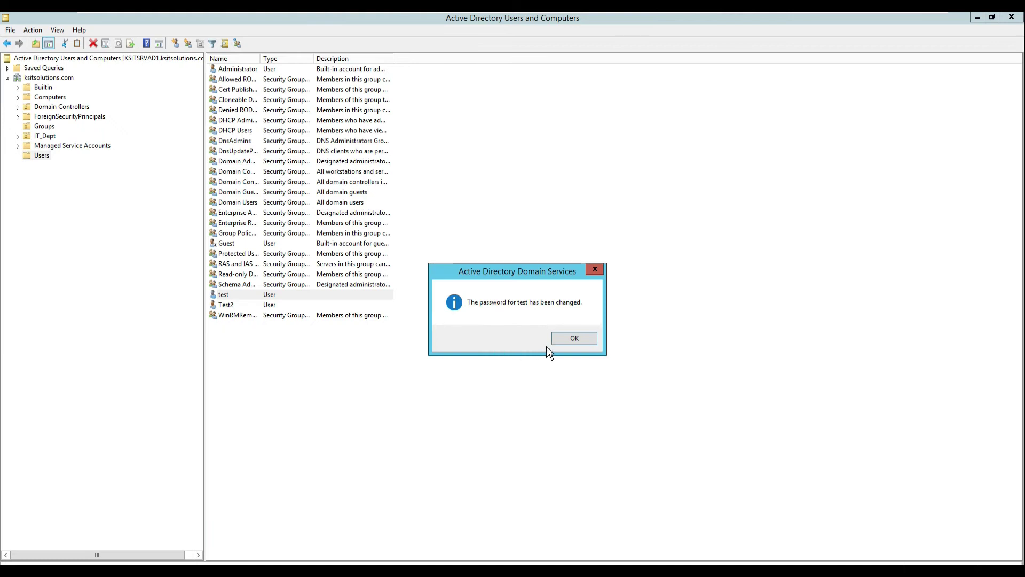
click(567, 342)
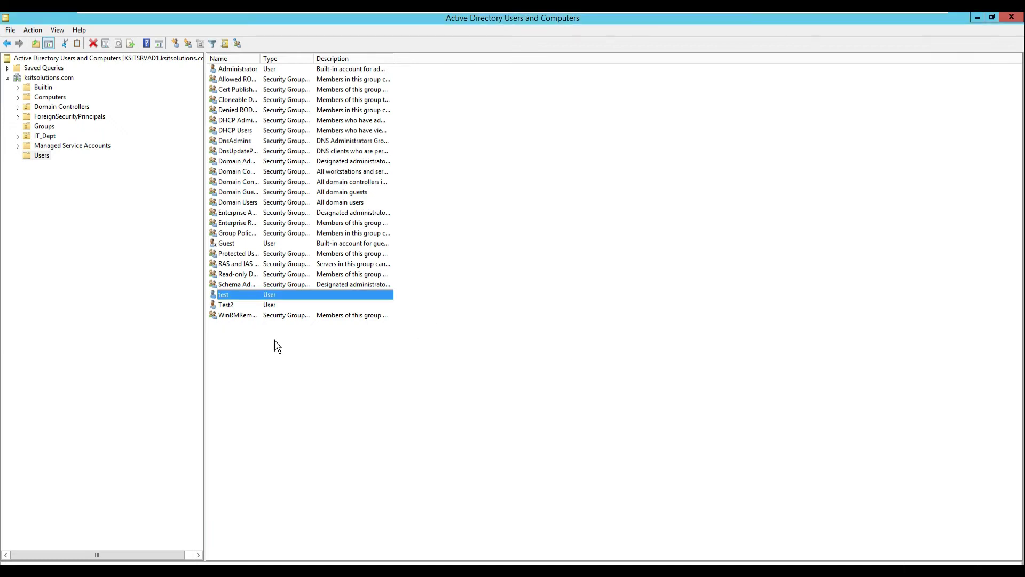
Reset Test2's password with the account unlocked, then list the IT_Dept users.
click(239, 306)
right_click(238, 308)
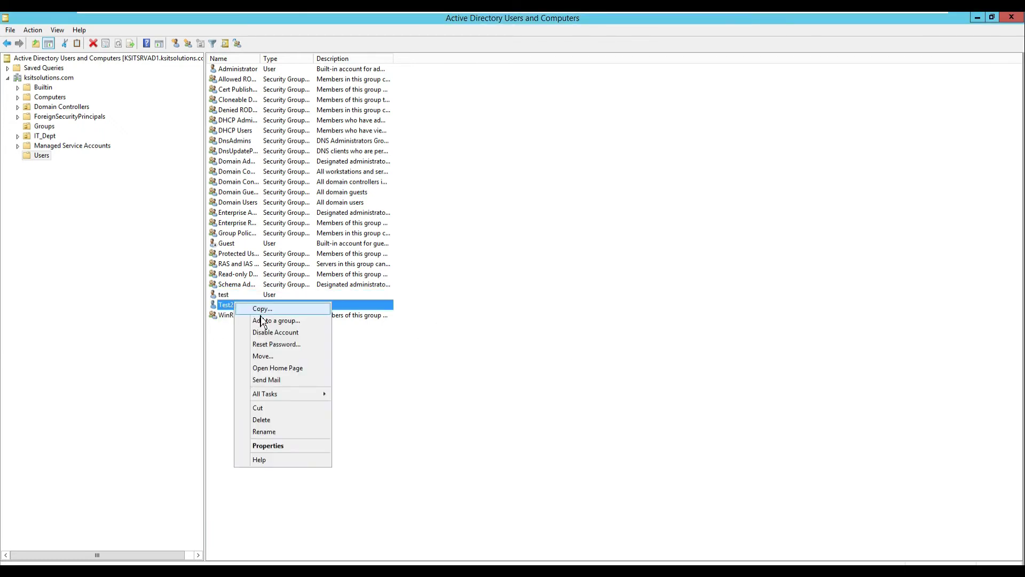
click(258, 342)
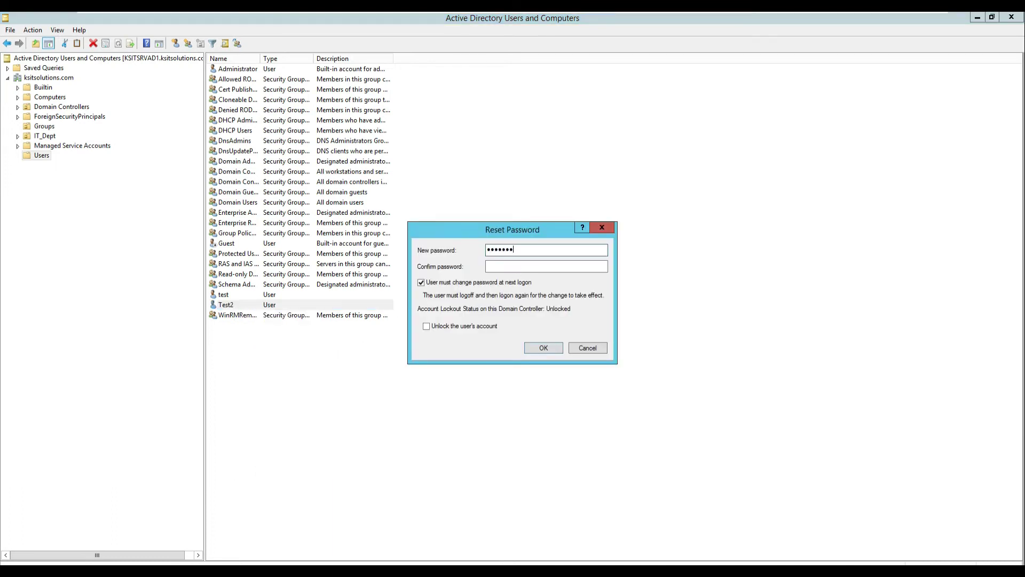
click(545, 266)
click(427, 325)
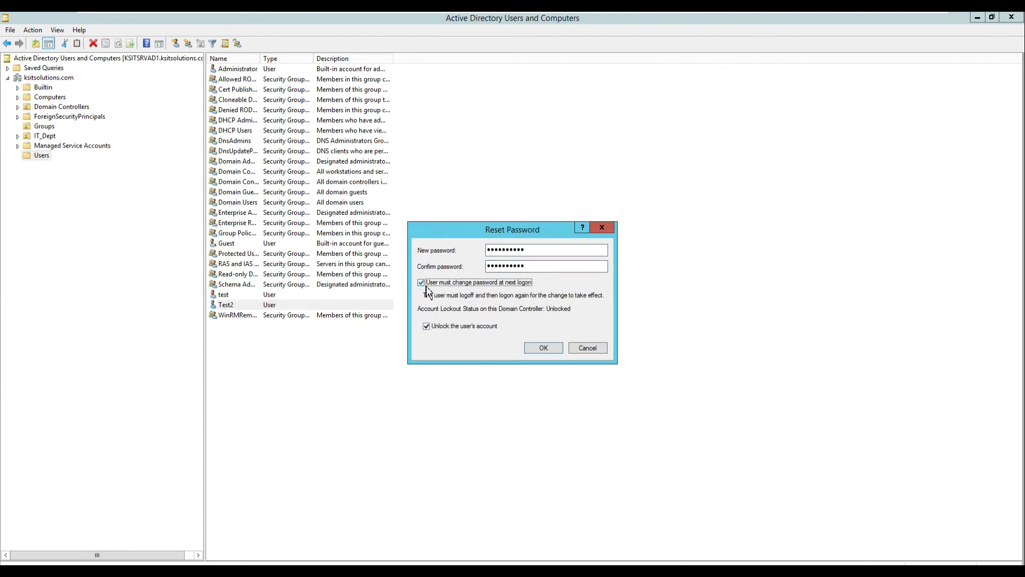
click(531, 348)
click(578, 341)
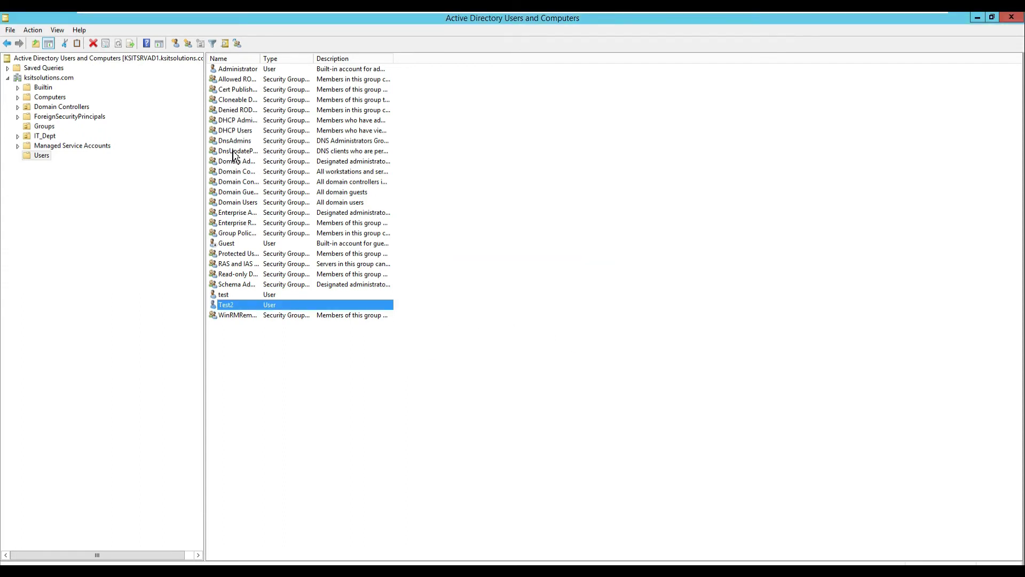
click(44, 137)
Open the test account's properties on the Member Of tab.
click(233, 74)
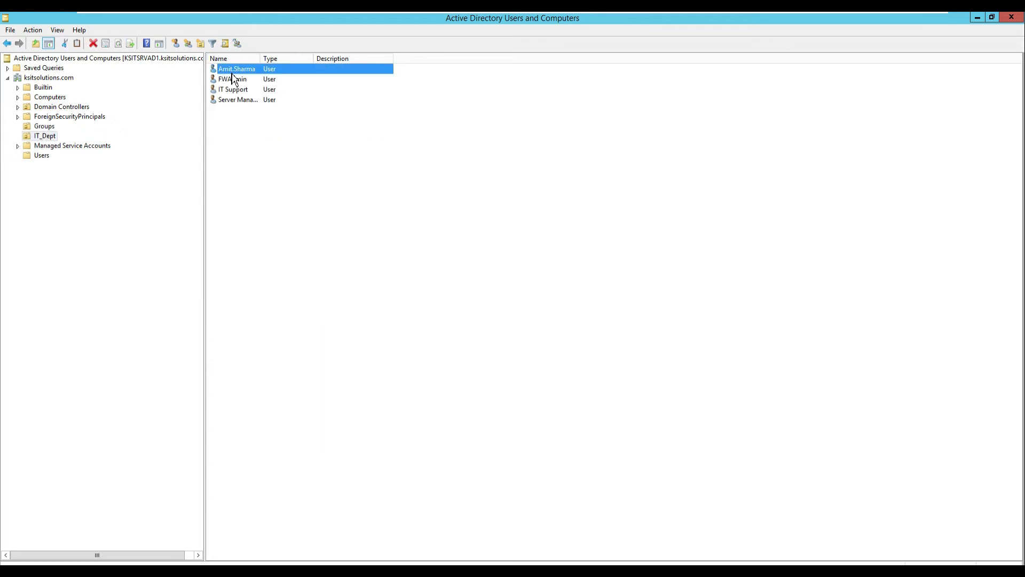
right_click(230, 72)
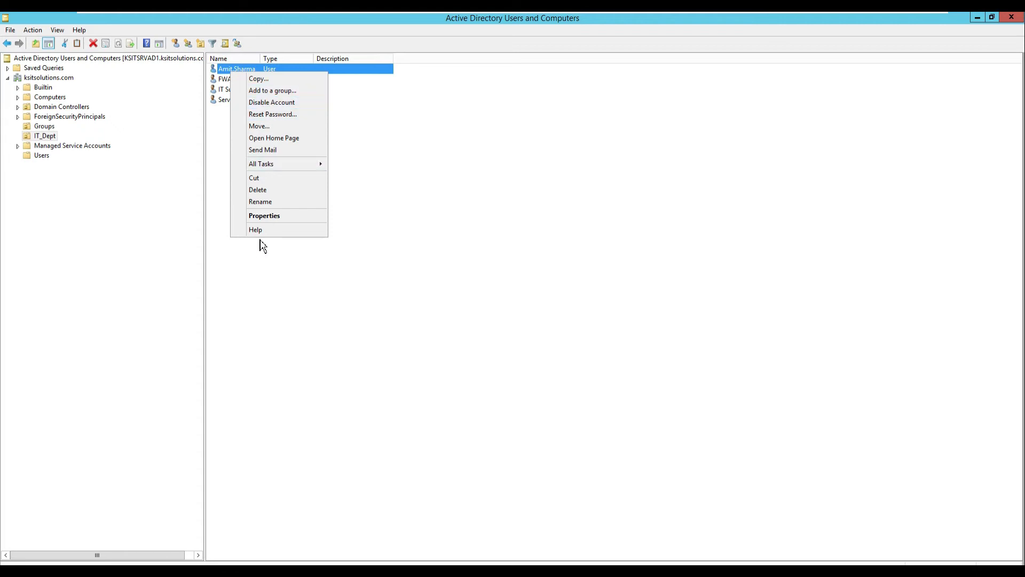
click(508, 252)
click(42, 155)
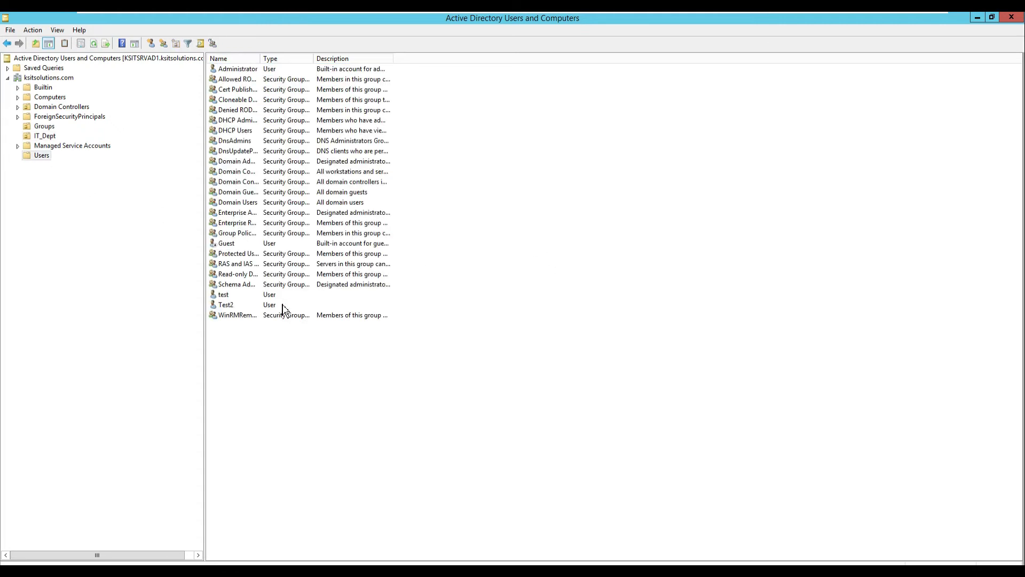
click(224, 297)
right_click(225, 297)
click(267, 439)
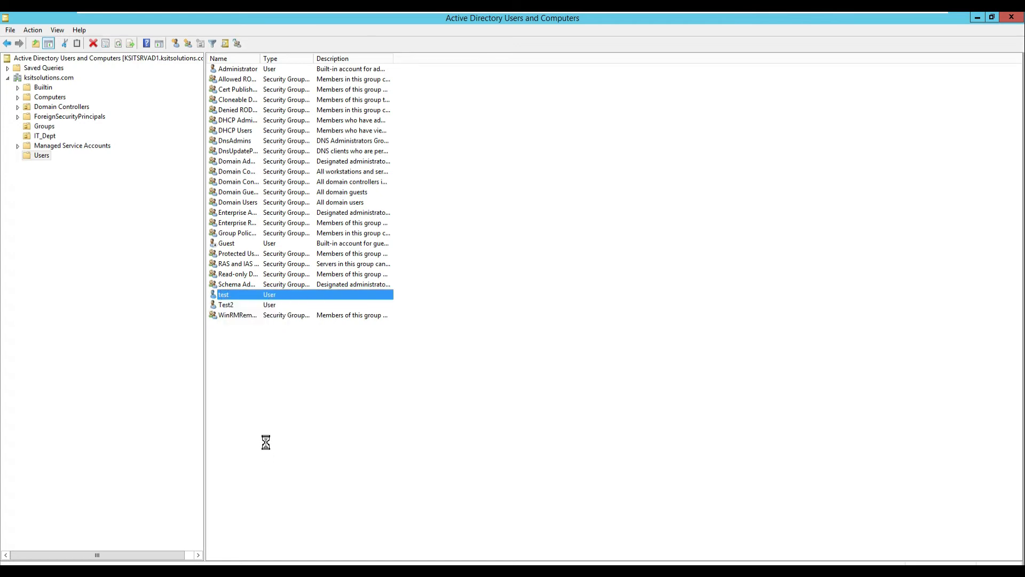
click(491, 214)
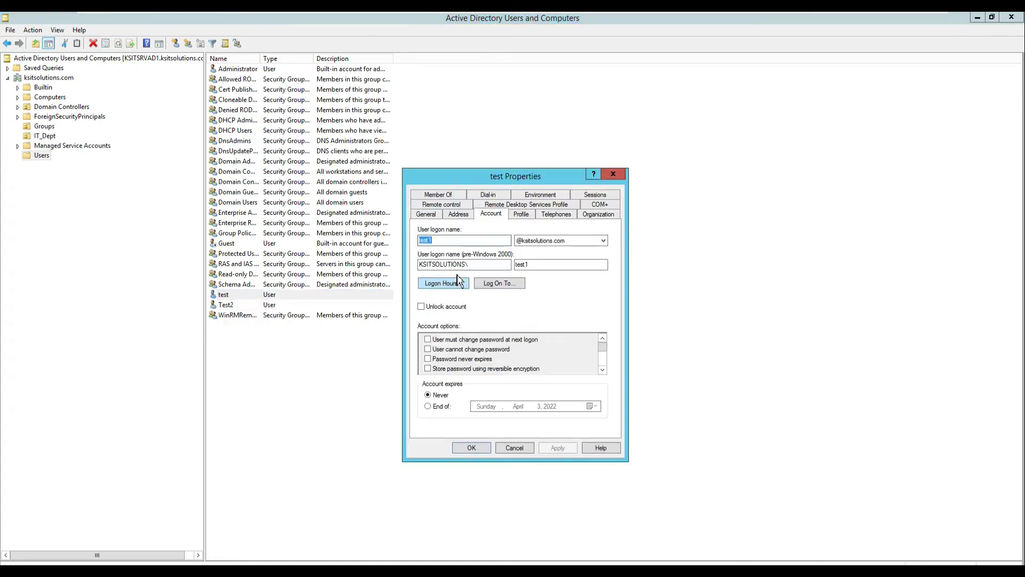
click(438, 196)
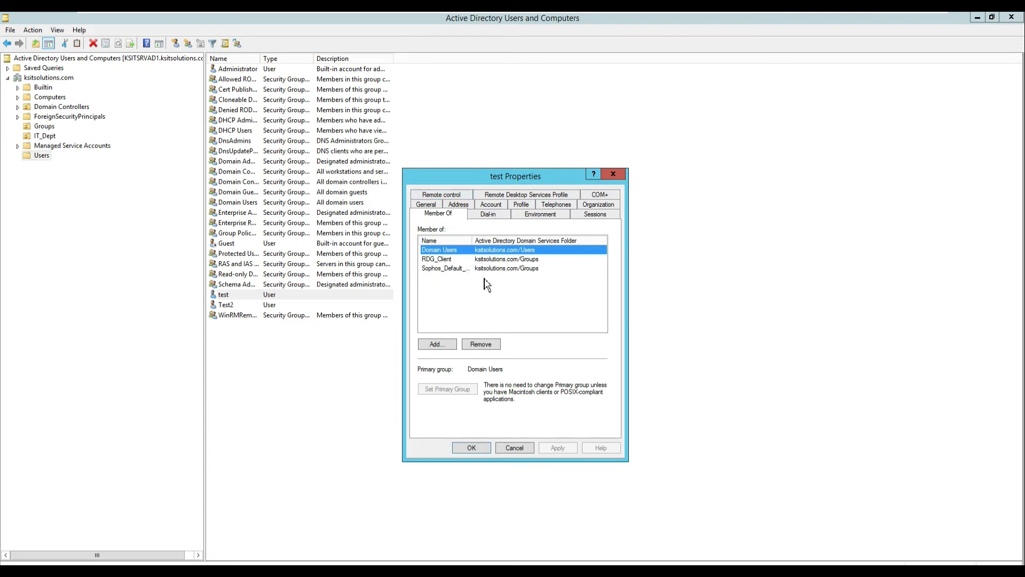
Replace test's Sophos_Default_Access membership with Defaut_Internet_Access and save.
double_click(472, 244)
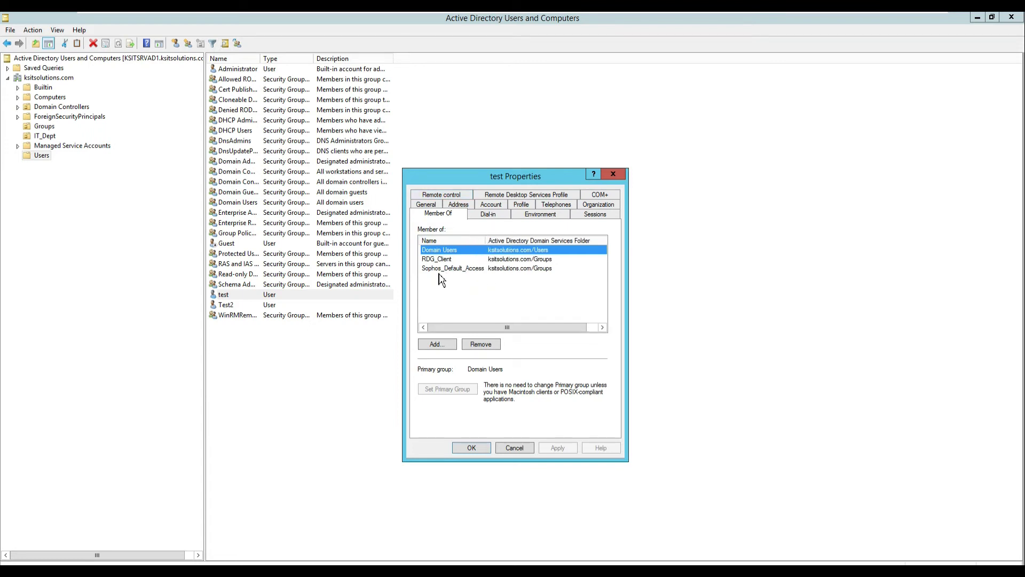
click(440, 269)
click(490, 346)
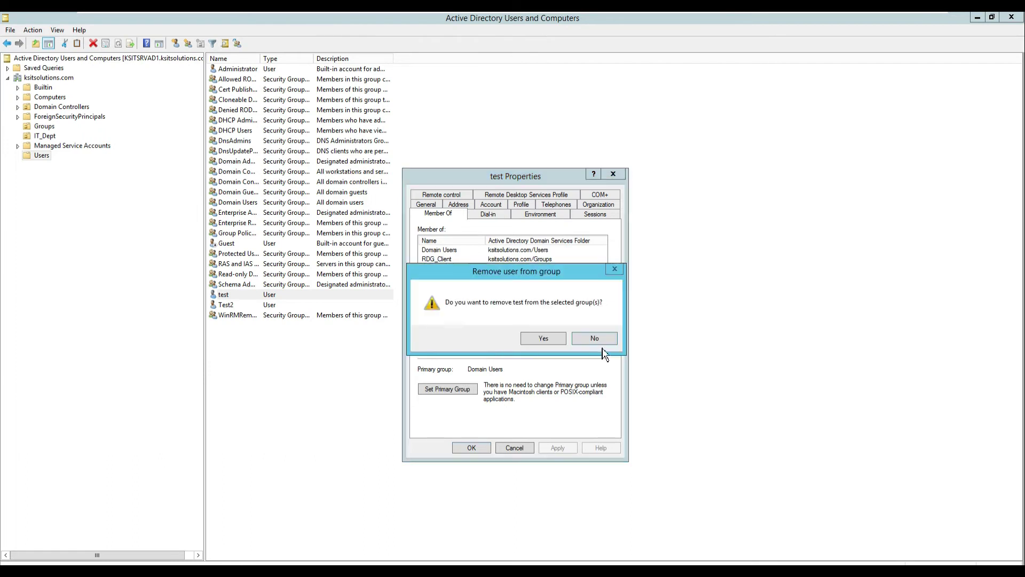
click(546, 339)
click(437, 345)
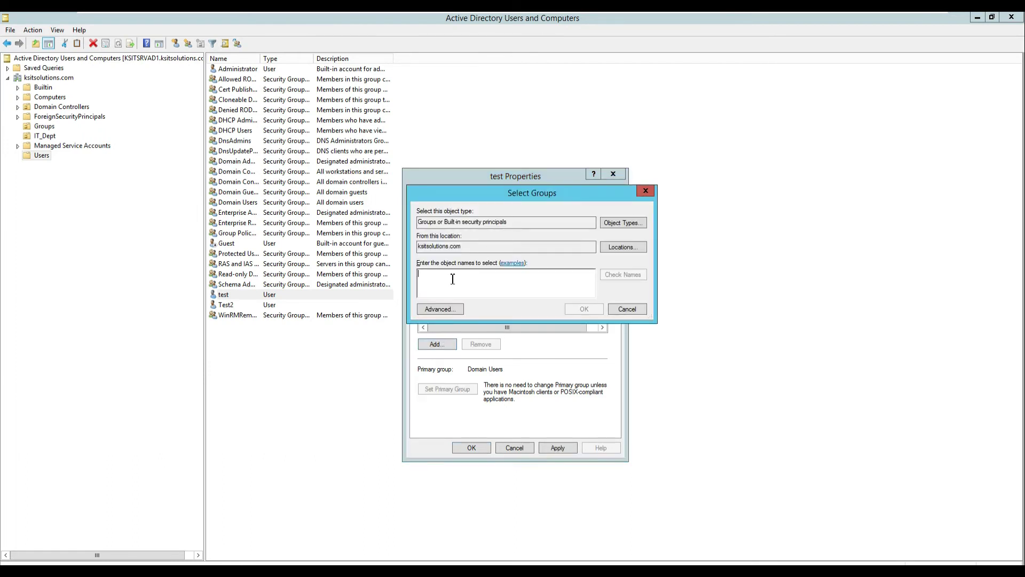
text(De)
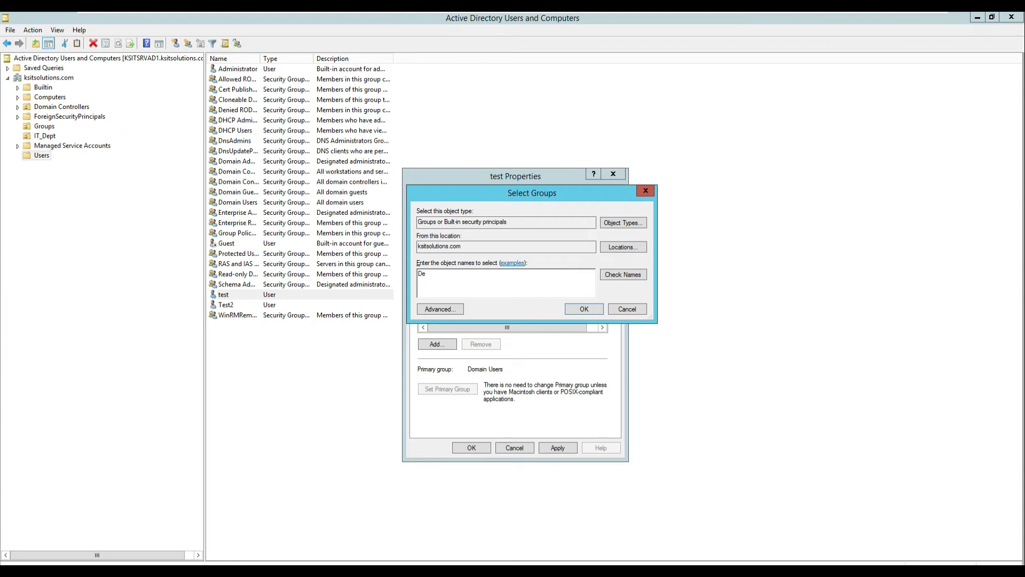
text(faut_Internet_Access)
click(585, 310)
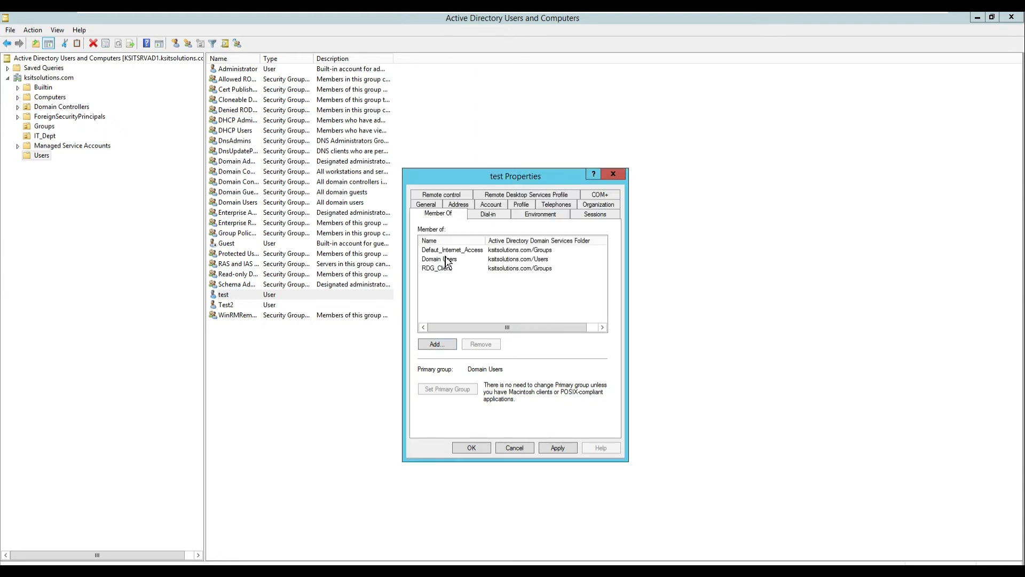
click(558, 449)
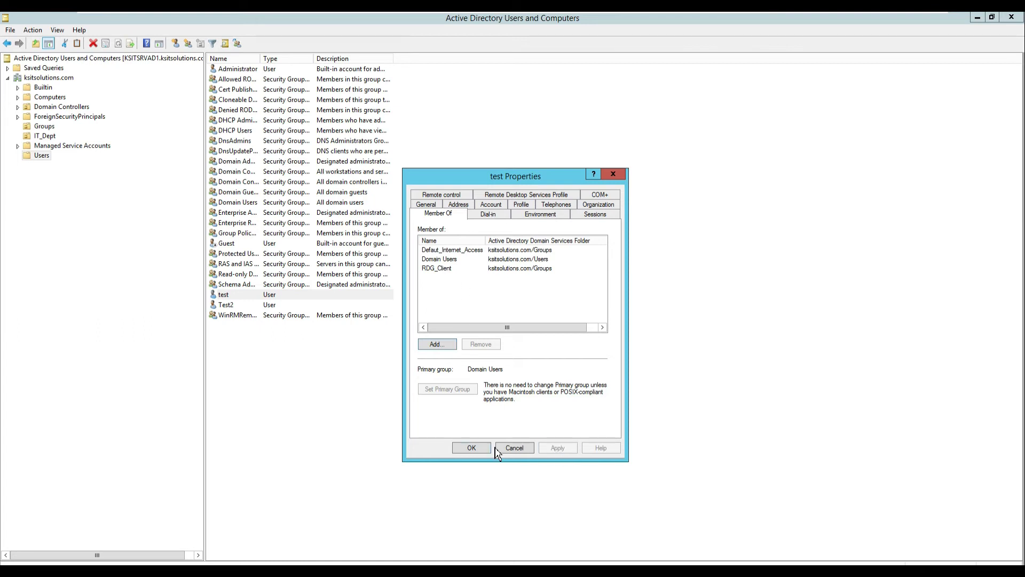
click(472, 448)
Add Test2 to Defaut_Internet_Access by resolving 'def' with Check Names, then list IT_Dept users.
click(227, 308)
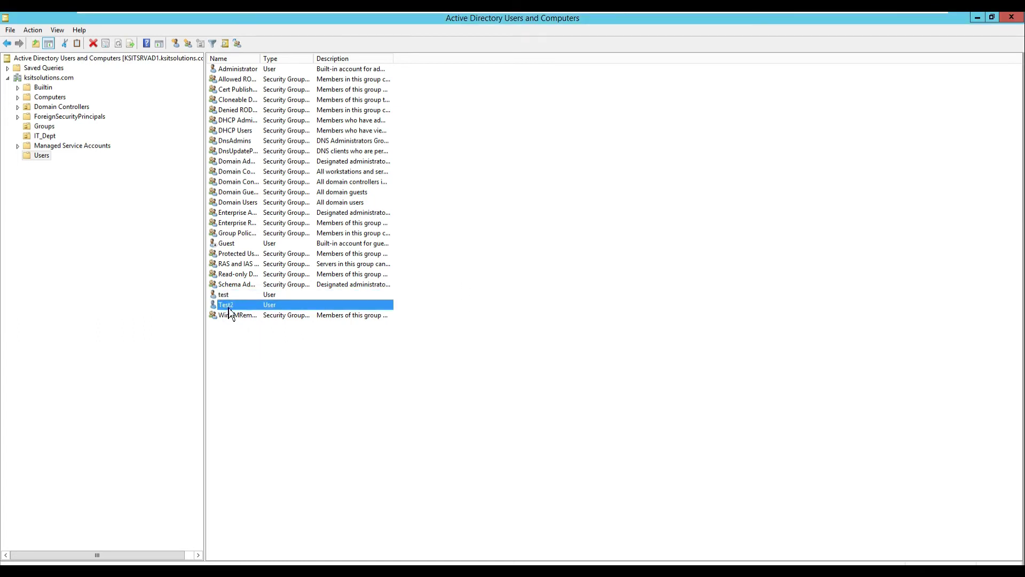
right_click(228, 308)
click(247, 451)
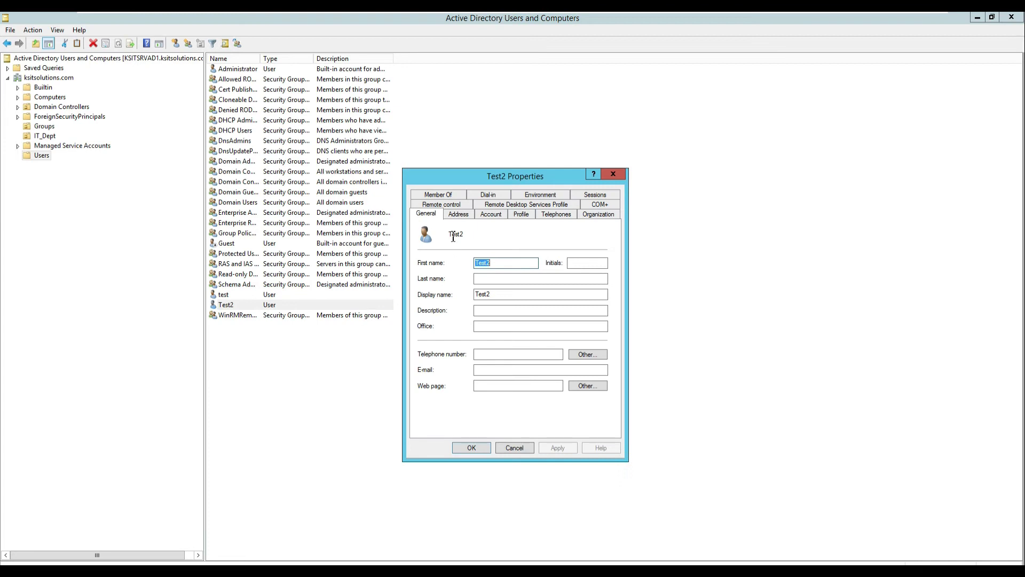
click(455, 196)
click(436, 345)
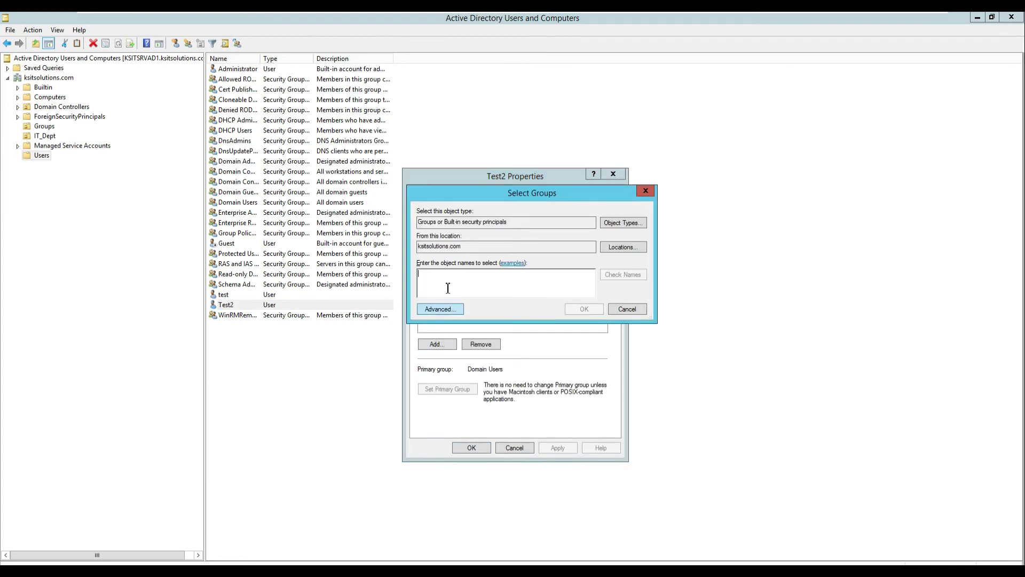
text(defffa)
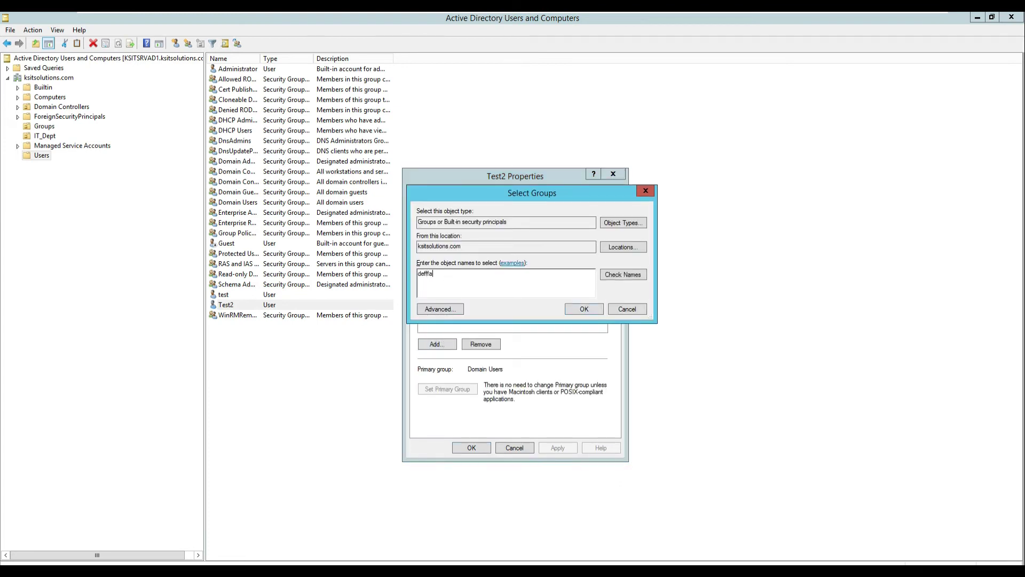
click(623, 274)
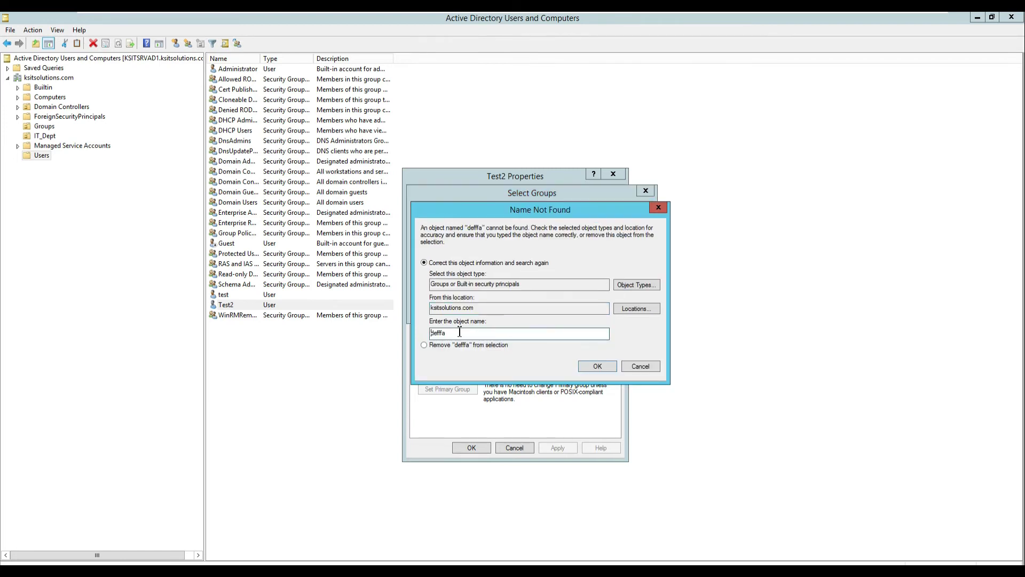
click(626, 368)
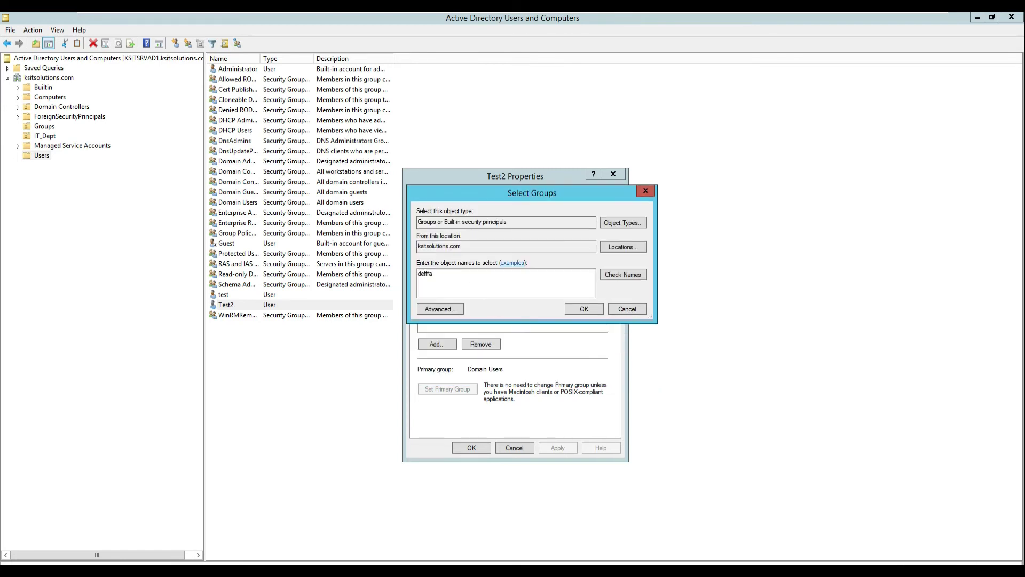
click(622, 279)
click(582, 310)
click(471, 447)
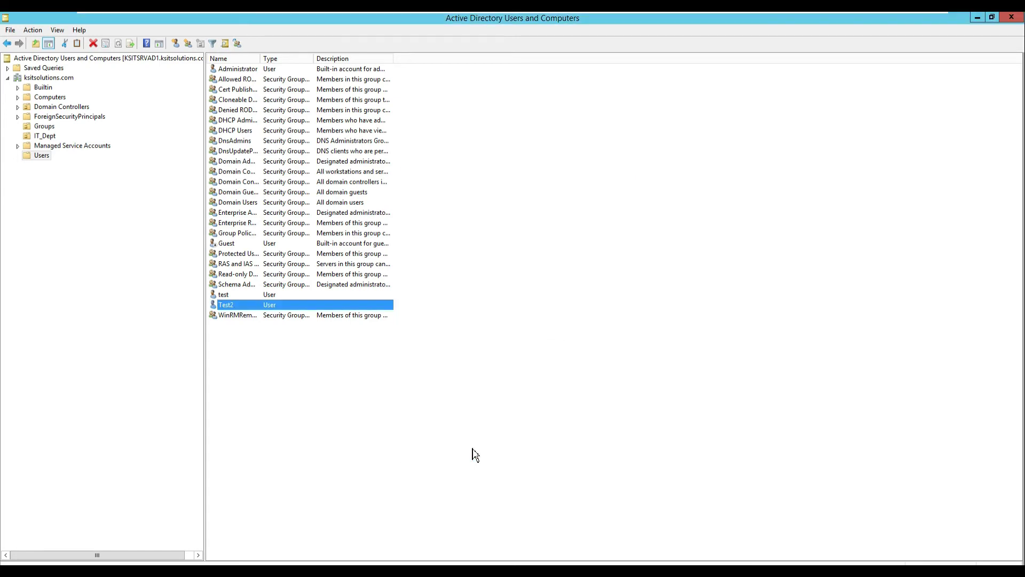
click(46, 137)
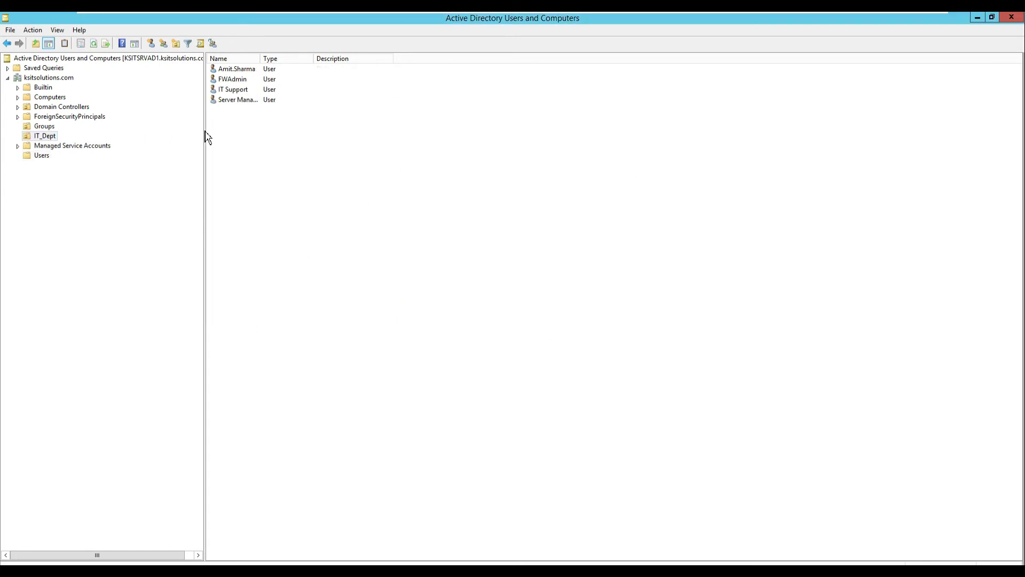
Remove the first IT_Dept user from the Sophos default group.
click(233, 73)
right_click(233, 74)
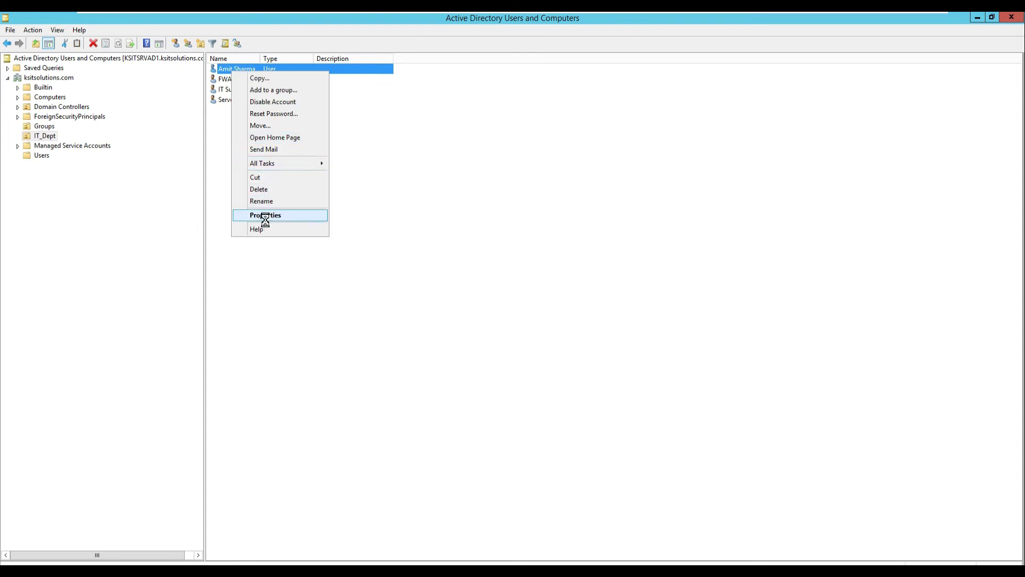
click(261, 216)
click(448, 205)
click(453, 203)
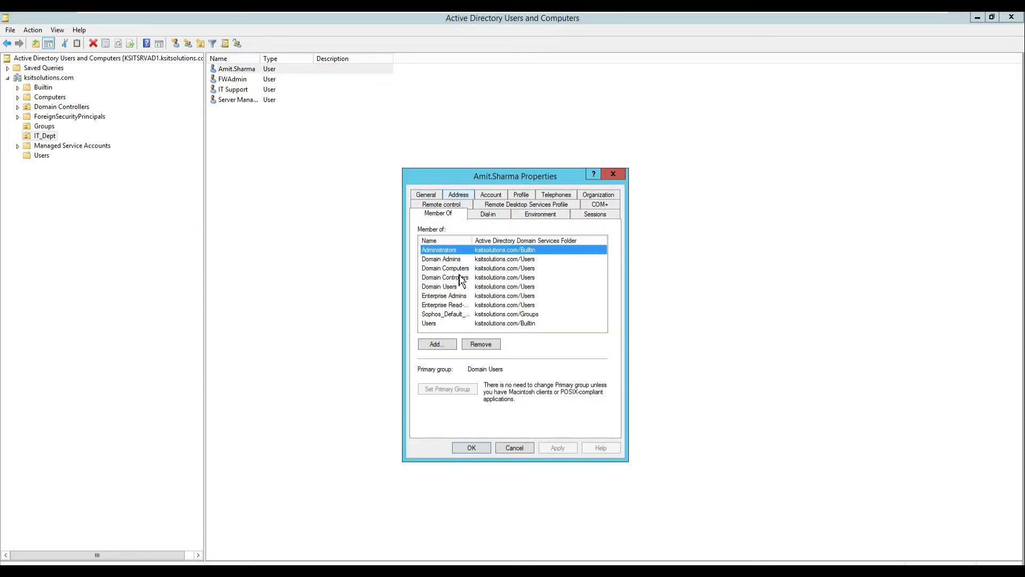
click(449, 315)
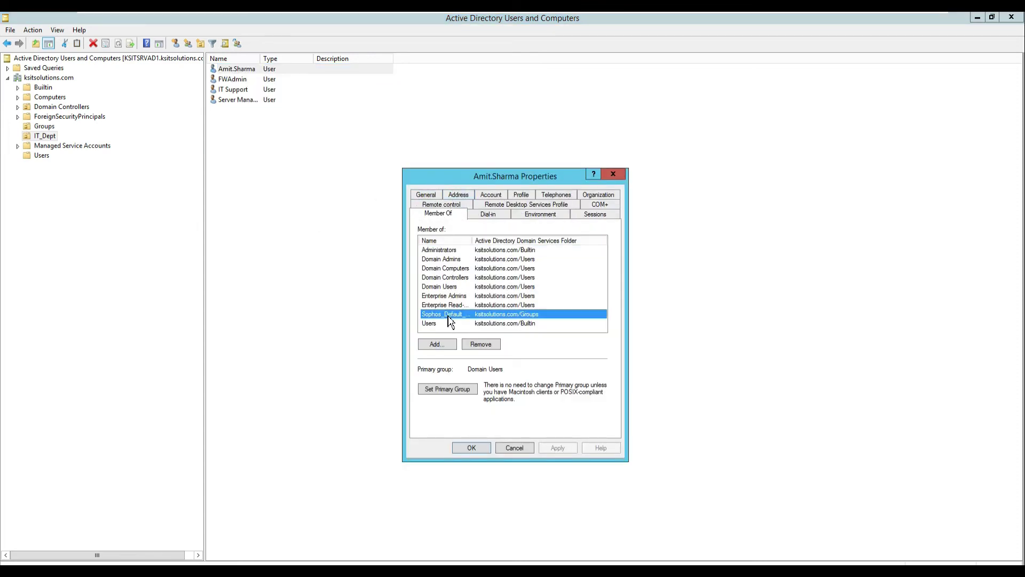
click(487, 345)
click(573, 342)
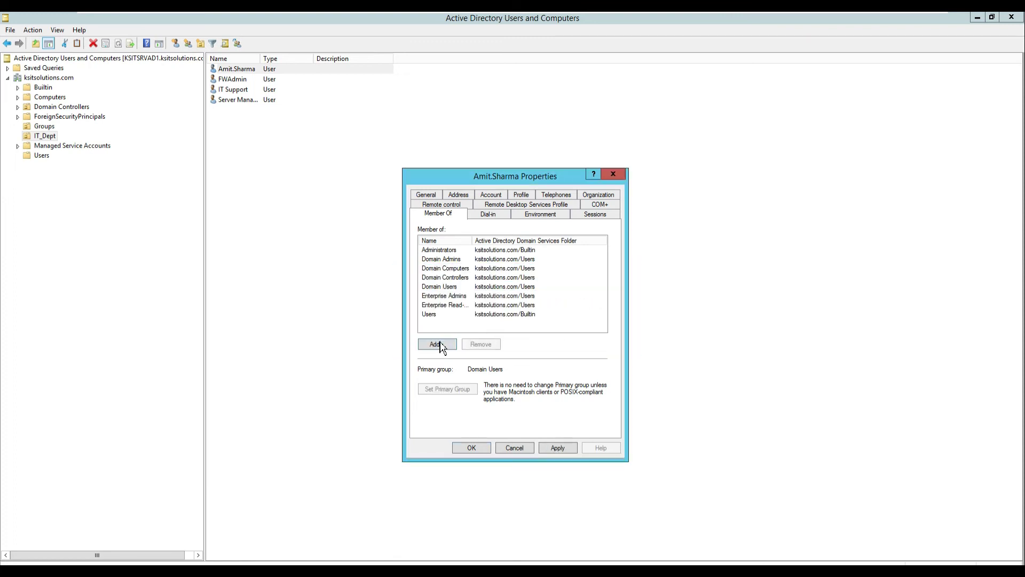
Add that user to Defaut_Internet_Access, save the properties and refresh the user list.
click(441, 345)
text(def)
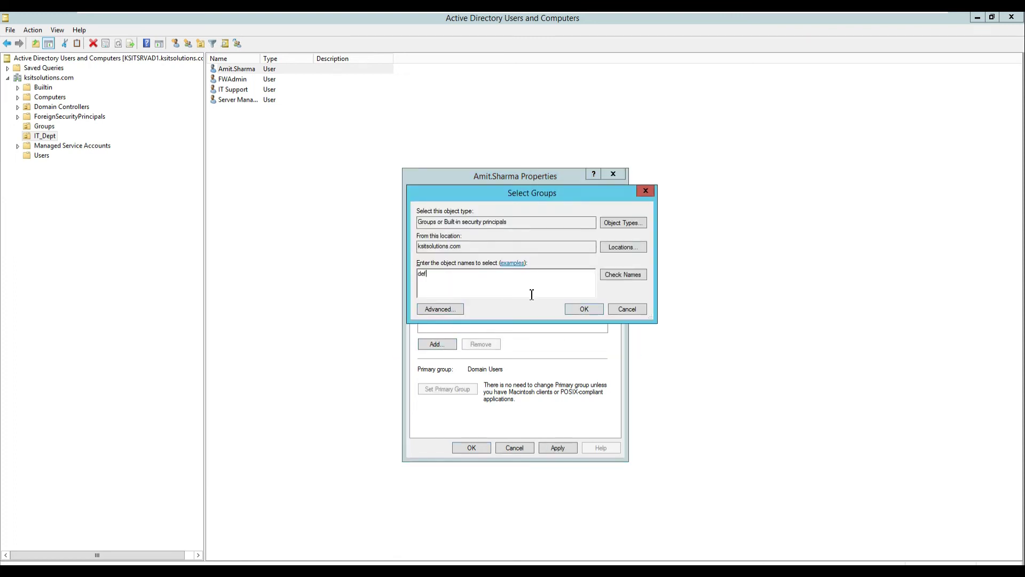
click(618, 282)
click(582, 310)
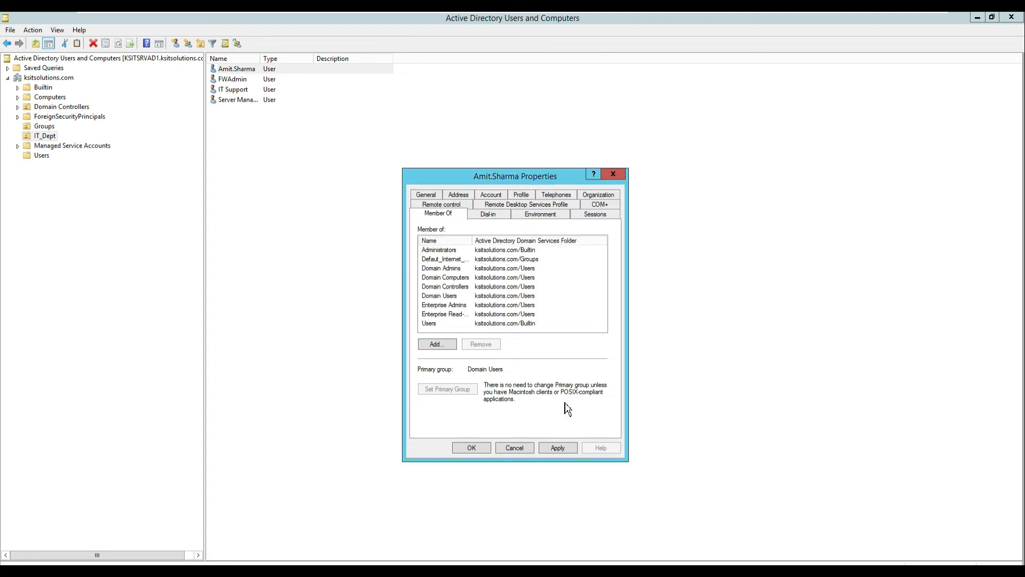
click(559, 450)
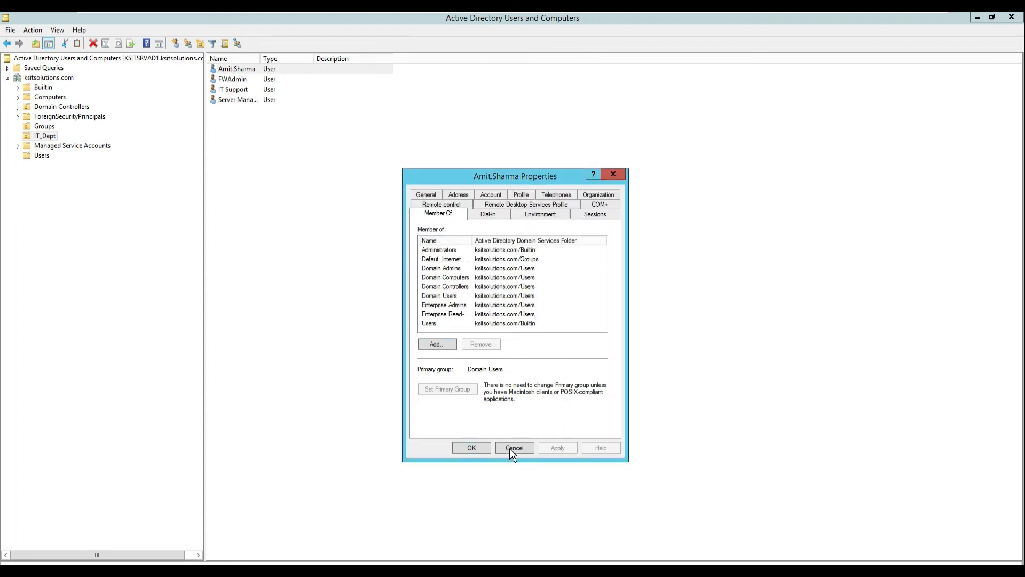
click(472, 447)
right_click(471, 139)
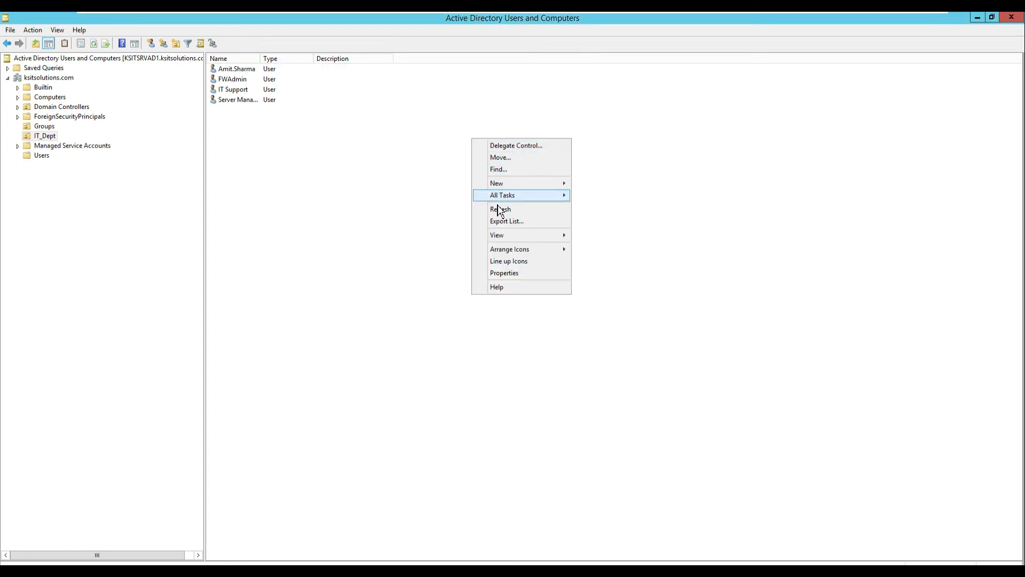
click(500, 209)
mouse_move(533, 16)
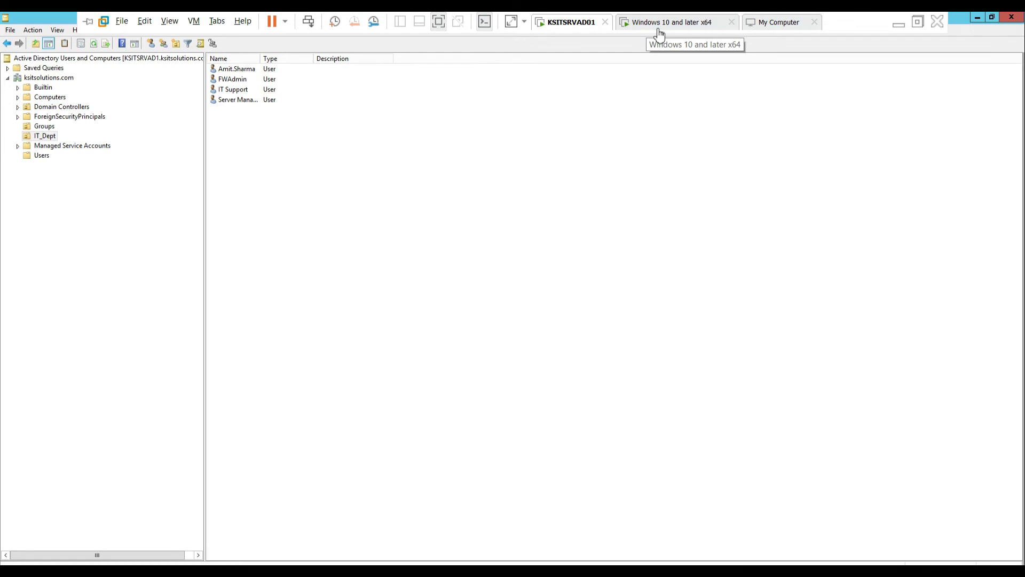
Start a group import from KSITAD01 using base DN DC=ksitsolutions,DC=com.
click(700, 25)
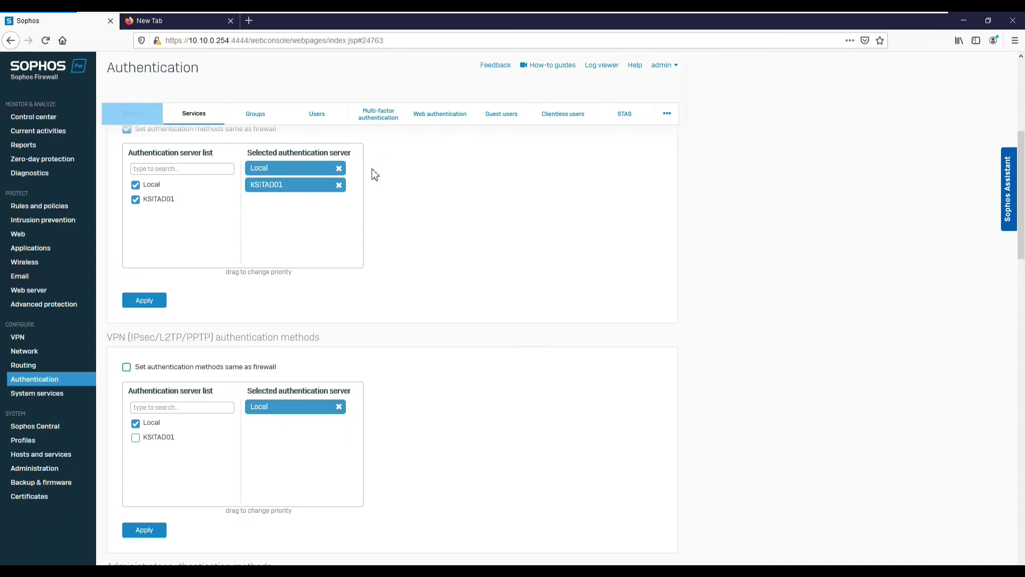
click(142, 118)
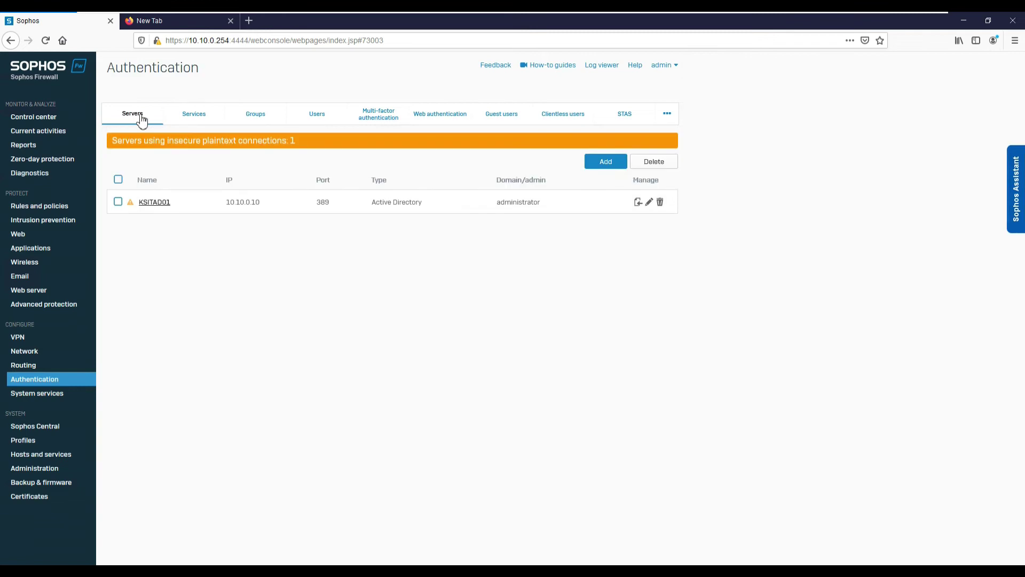
click(638, 203)
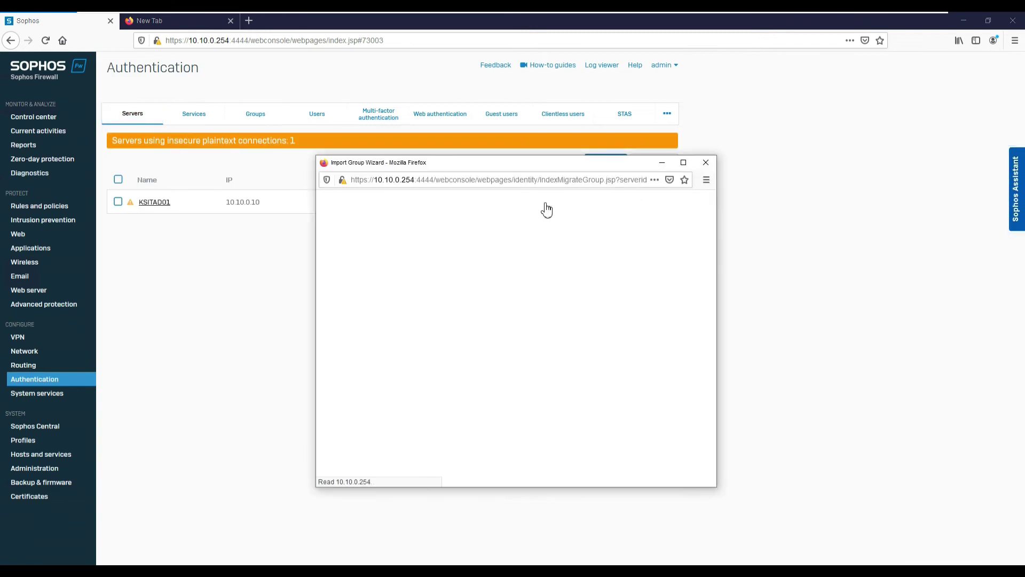
drag(465, 170, 435, 116)
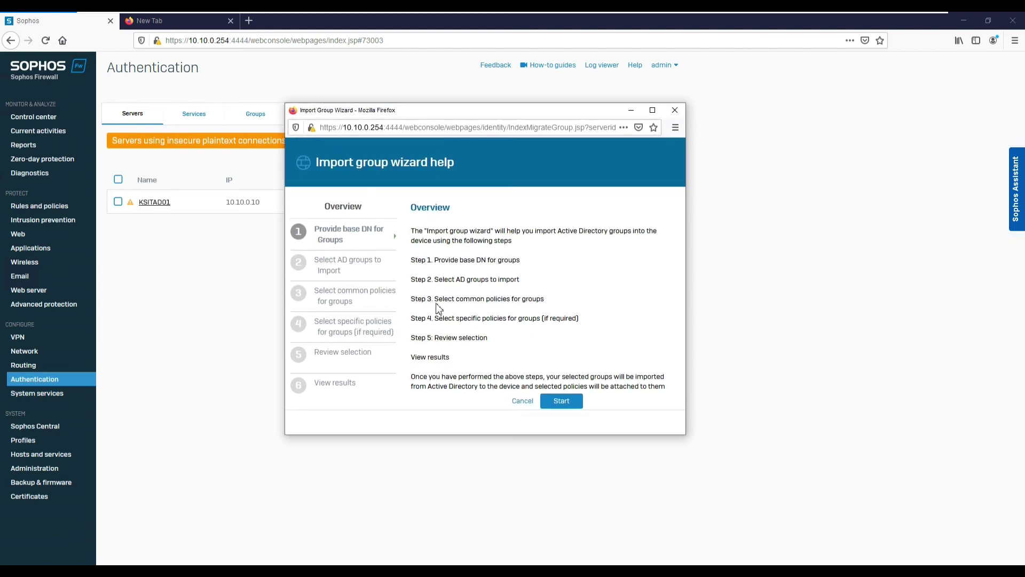
click(560, 406)
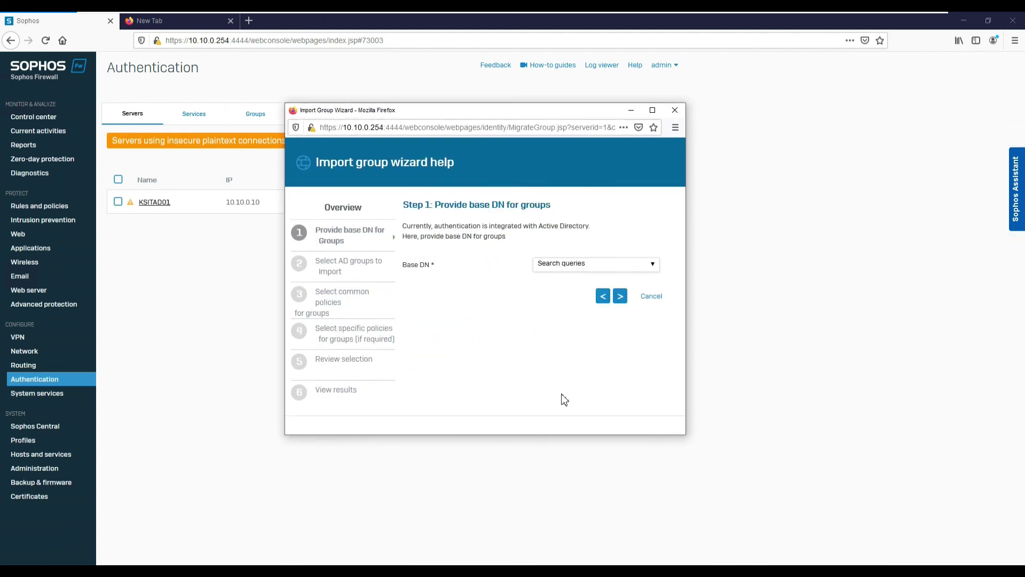
click(574, 266)
click(660, 272)
click(653, 268)
click(608, 278)
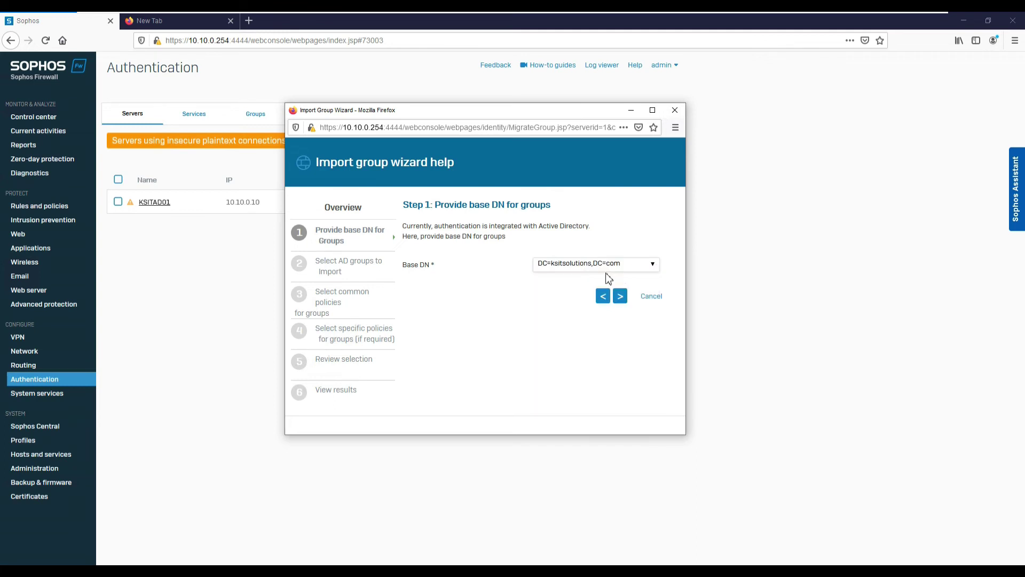
click(621, 300)
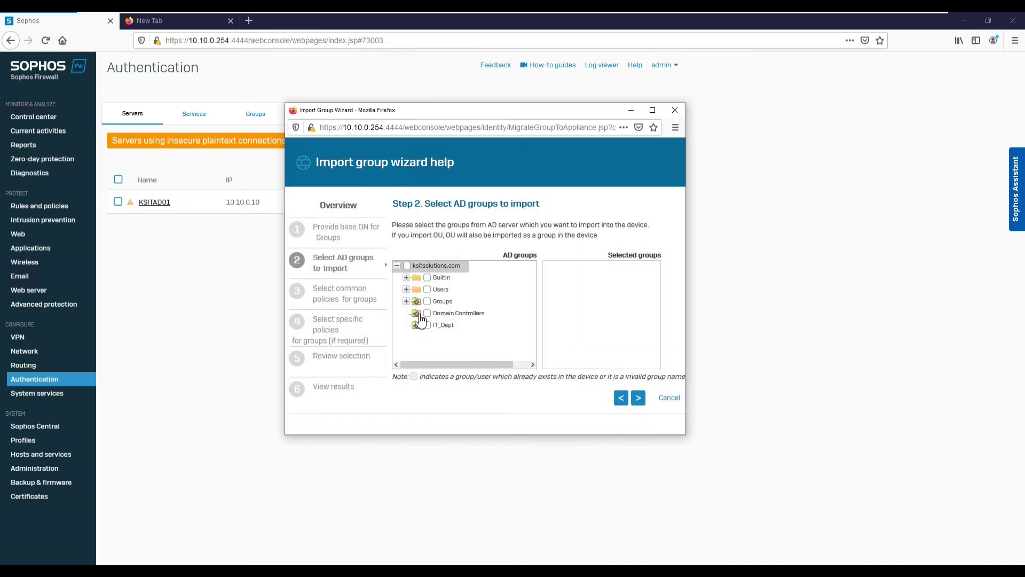
Import Defaut_Internet_Access with Unlimited Internet Access and Allowed all the time policies.
click(406, 302)
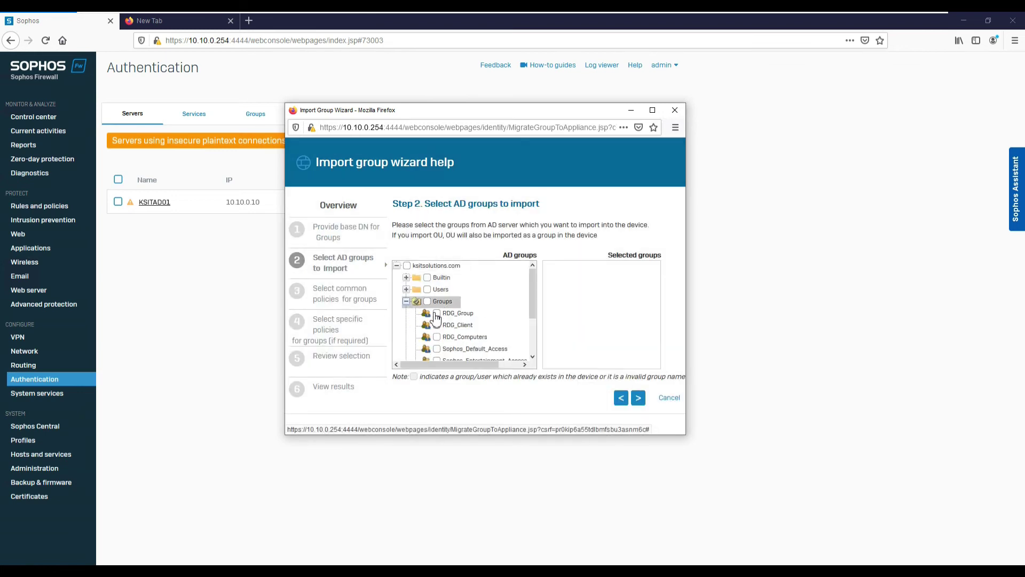
scroll(438, 321, down, 2)
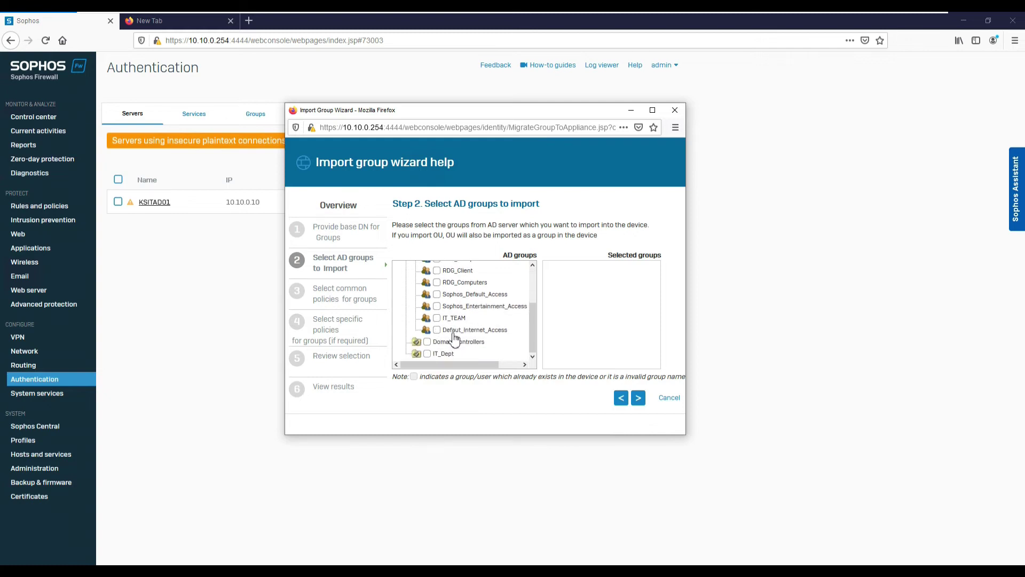
click(437, 329)
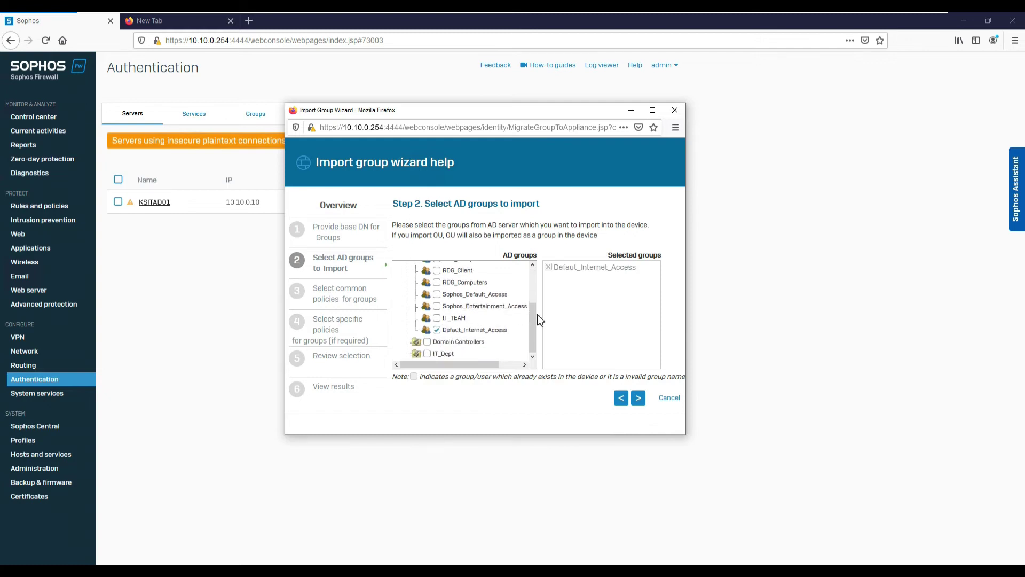
click(638, 398)
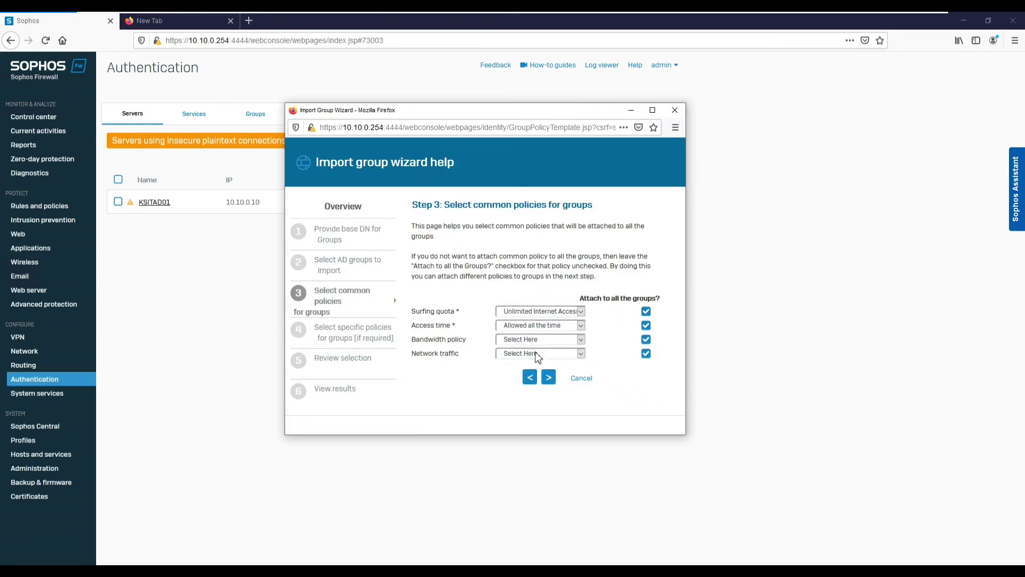
click(548, 377)
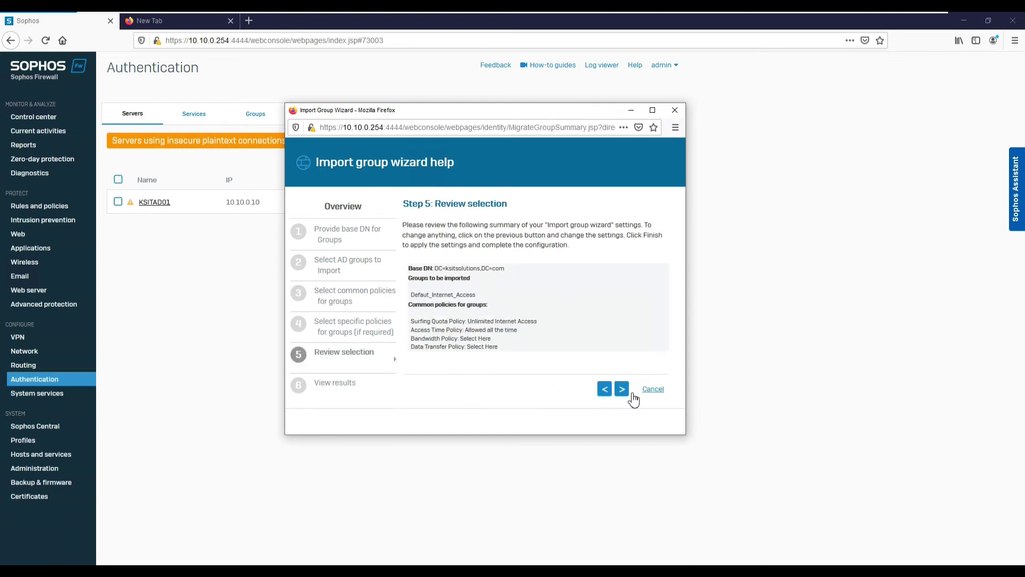
click(622, 388)
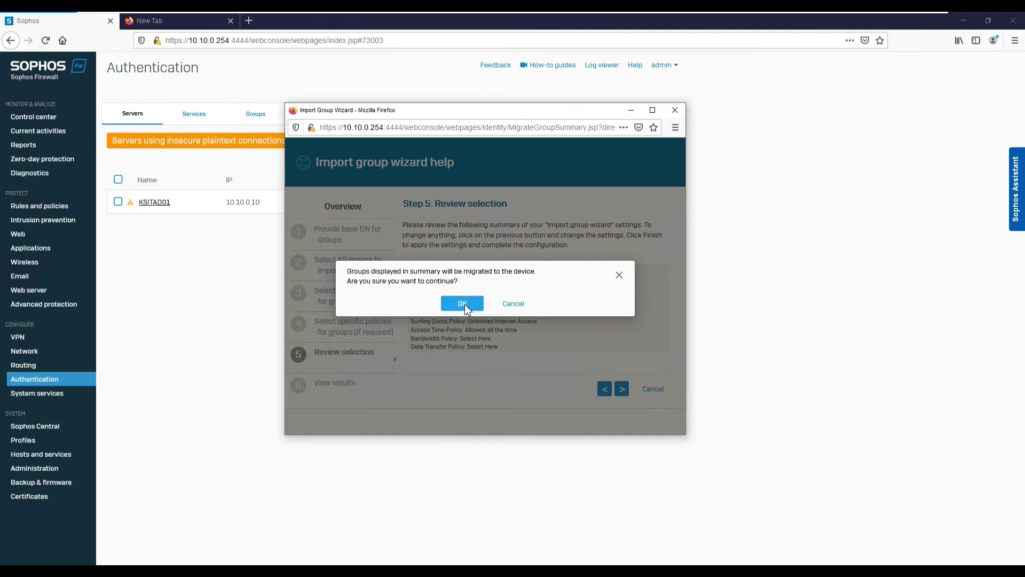
click(463, 304)
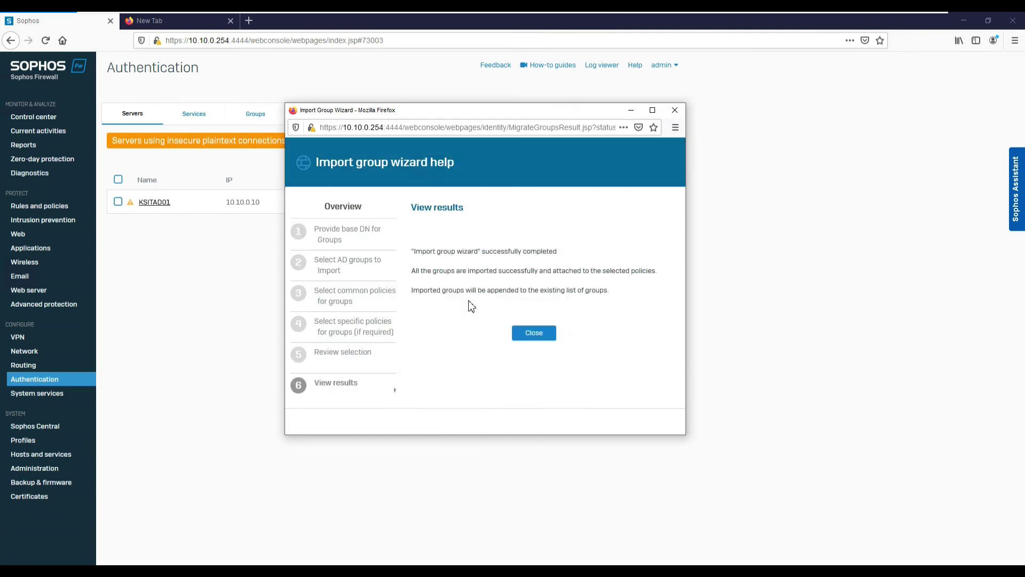
click(531, 335)
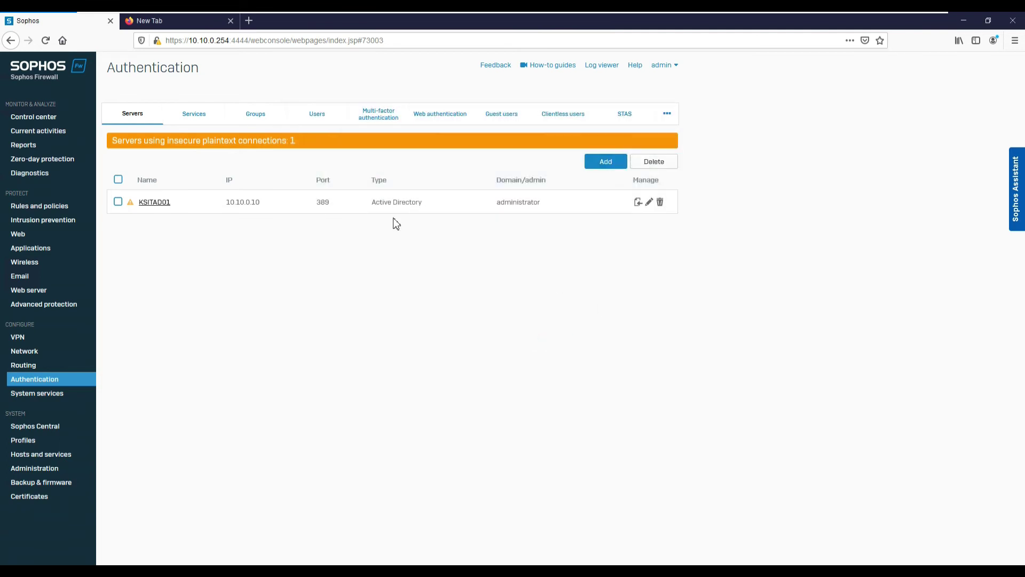
Set Defaut_Internet_Access as the firewall authentication default group and save the settings.
click(247, 114)
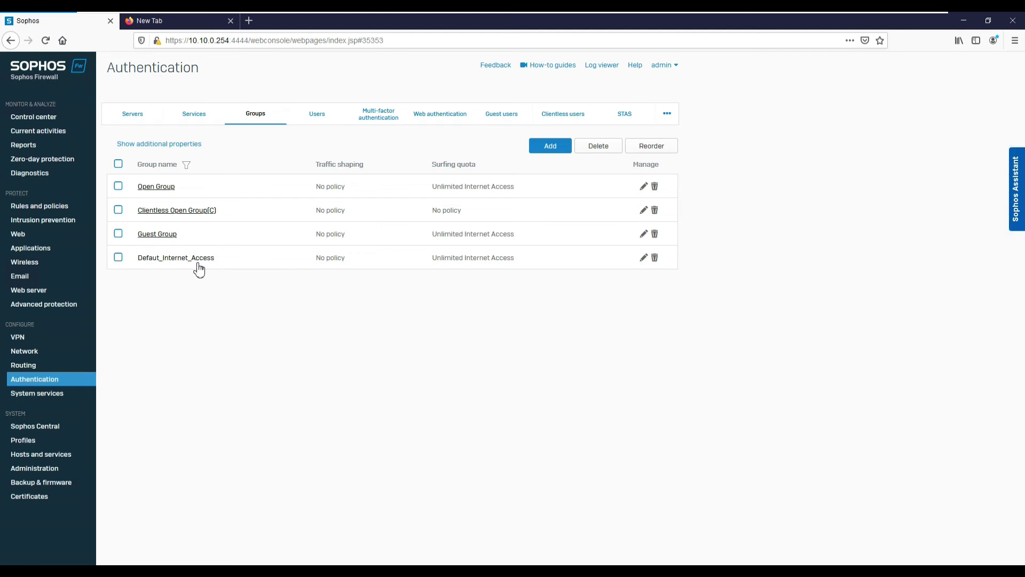
click(199, 121)
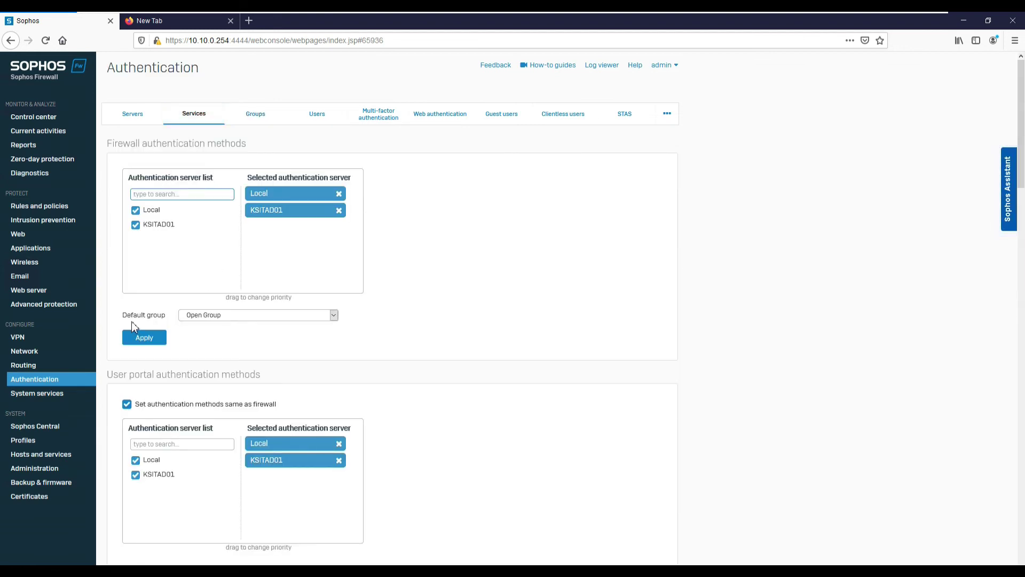
drag(122, 315, 168, 317)
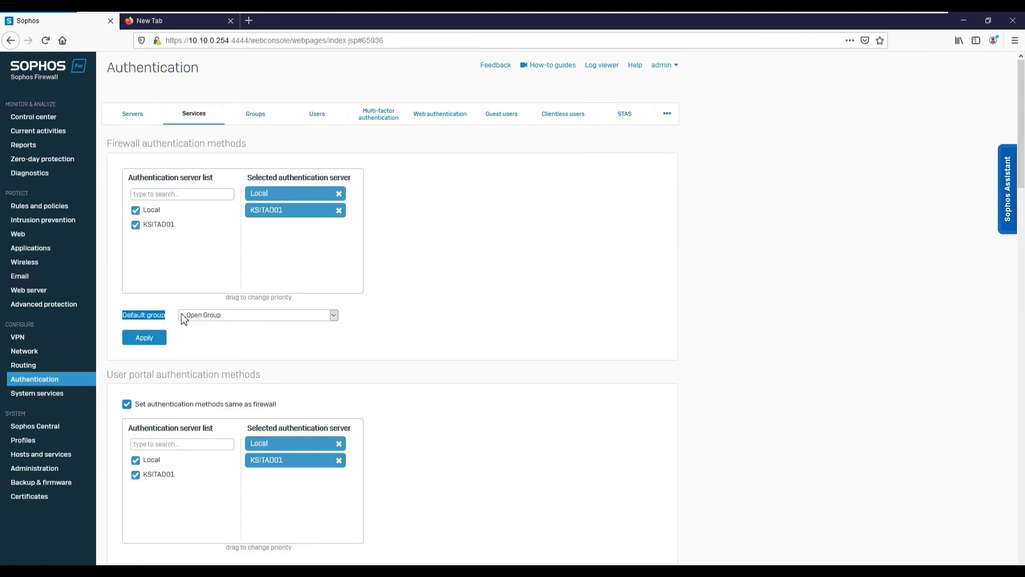
click(223, 315)
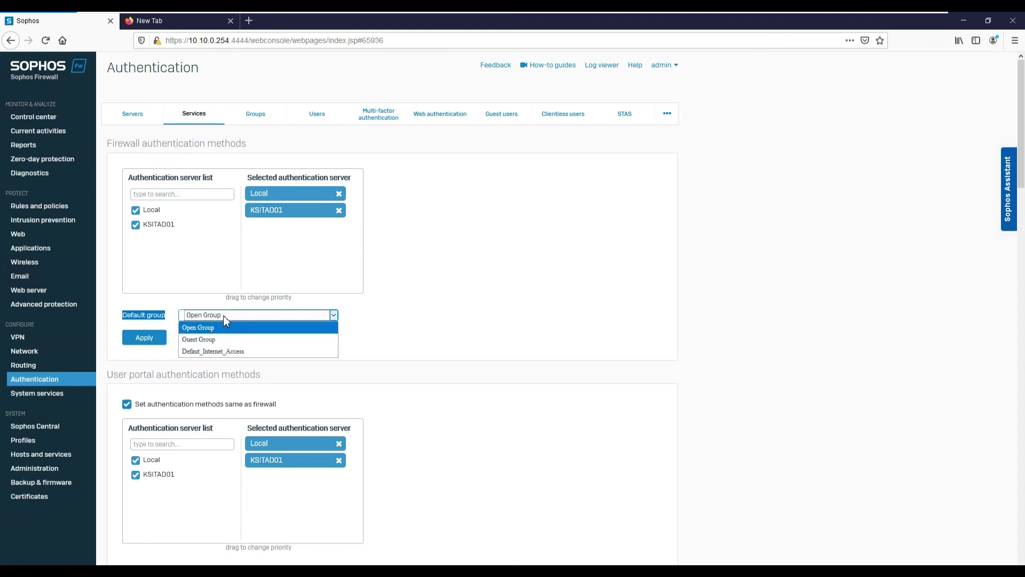
click(221, 351)
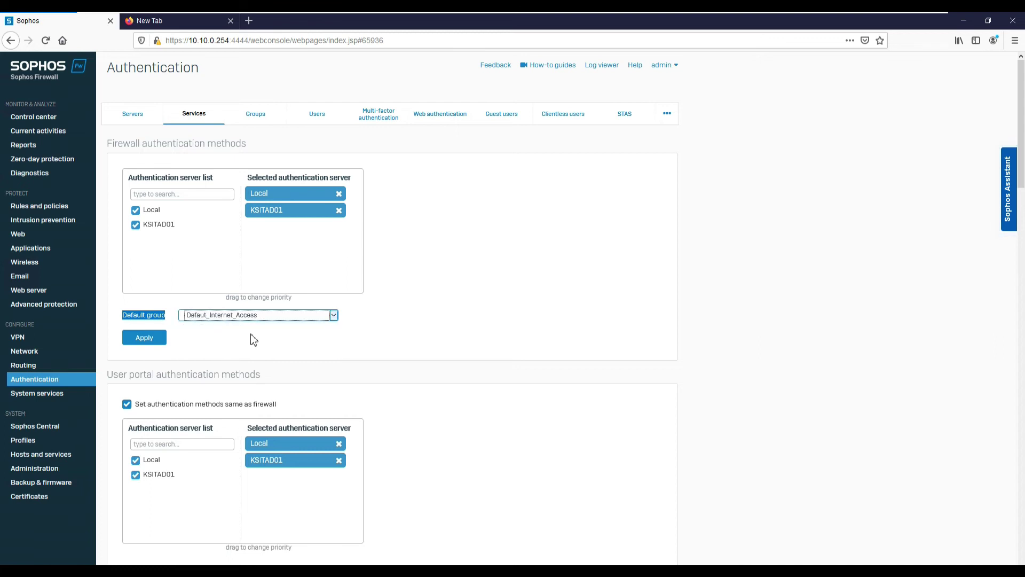
click(149, 345)
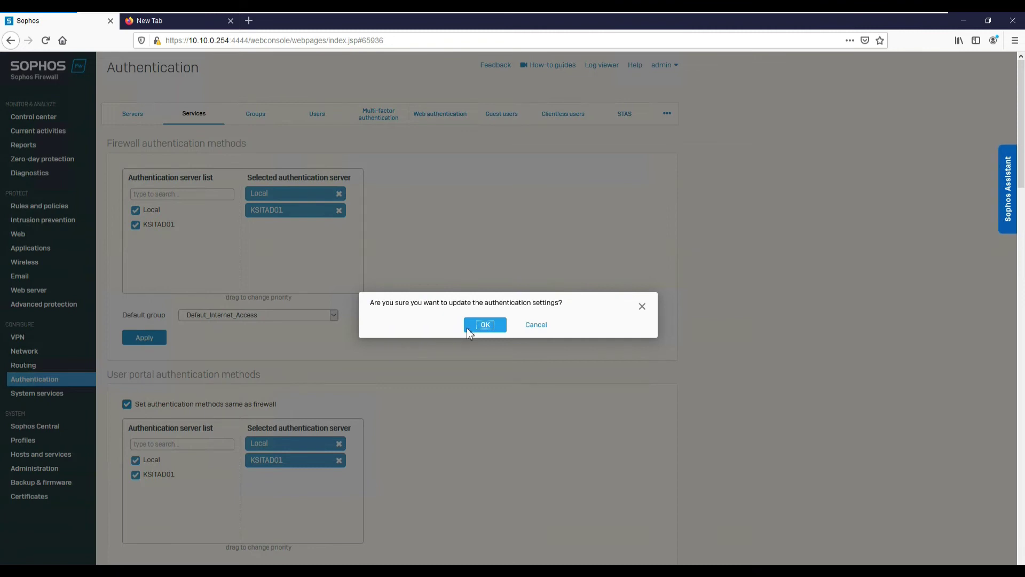
click(467, 328)
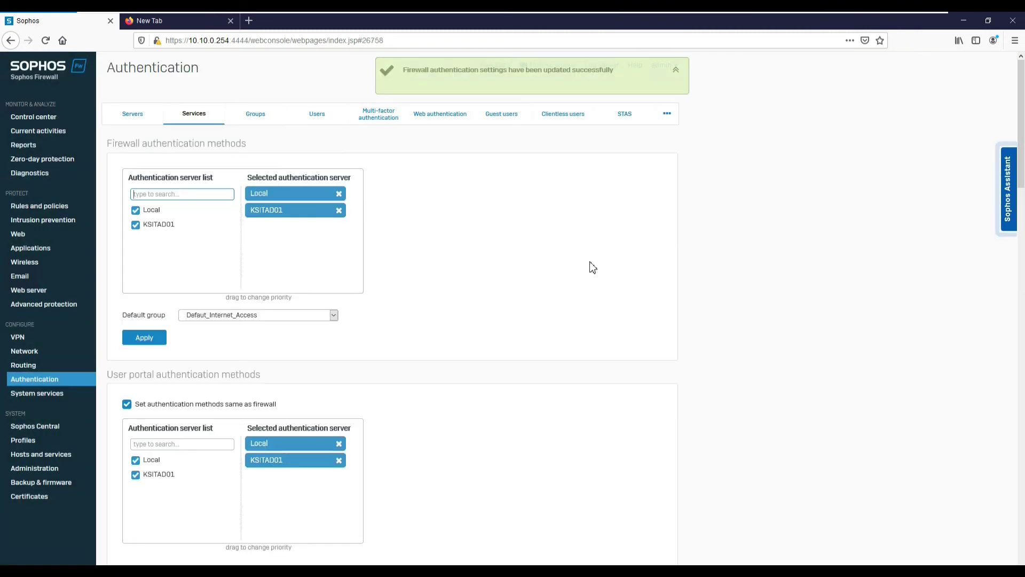
click(22, 209)
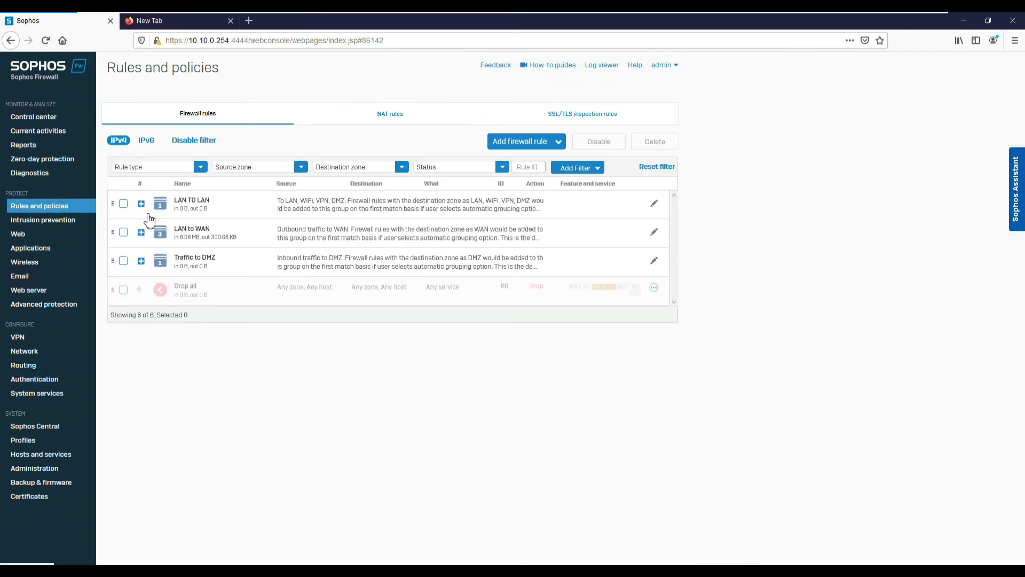
Start a new firewall rule, then cancel it without saving.
click(507, 150)
click(480, 168)
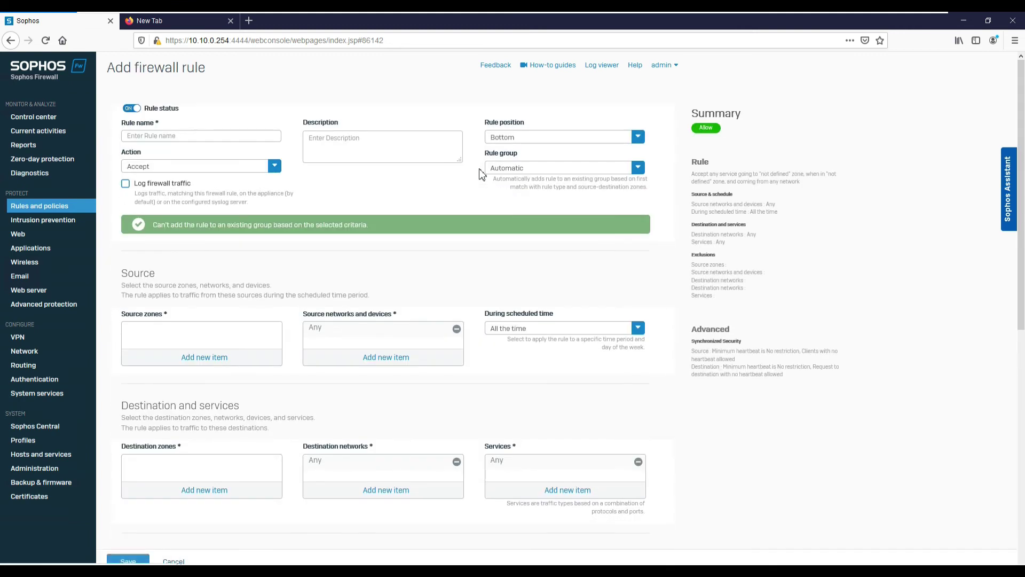
click(183, 136)
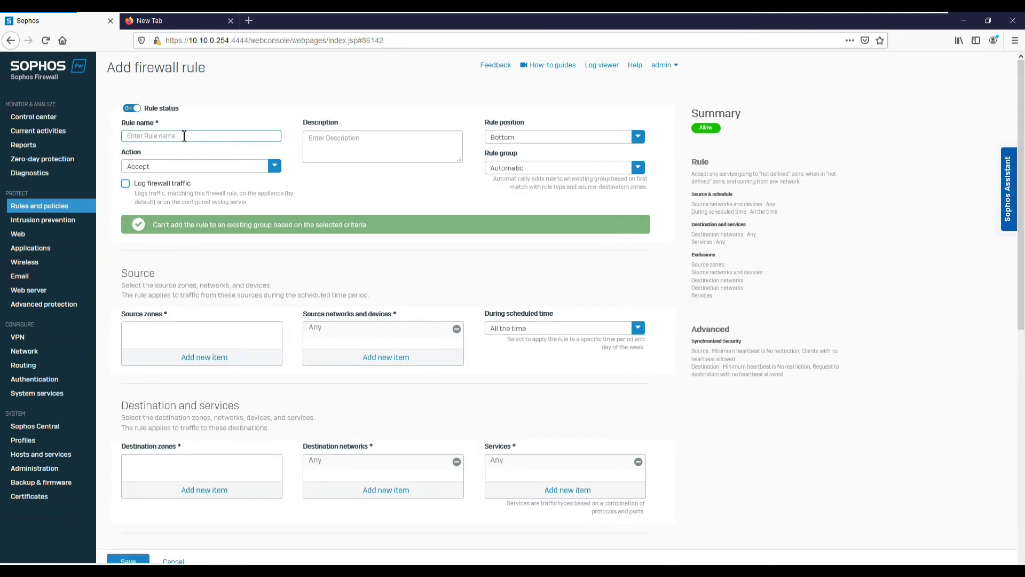
click(174, 561)
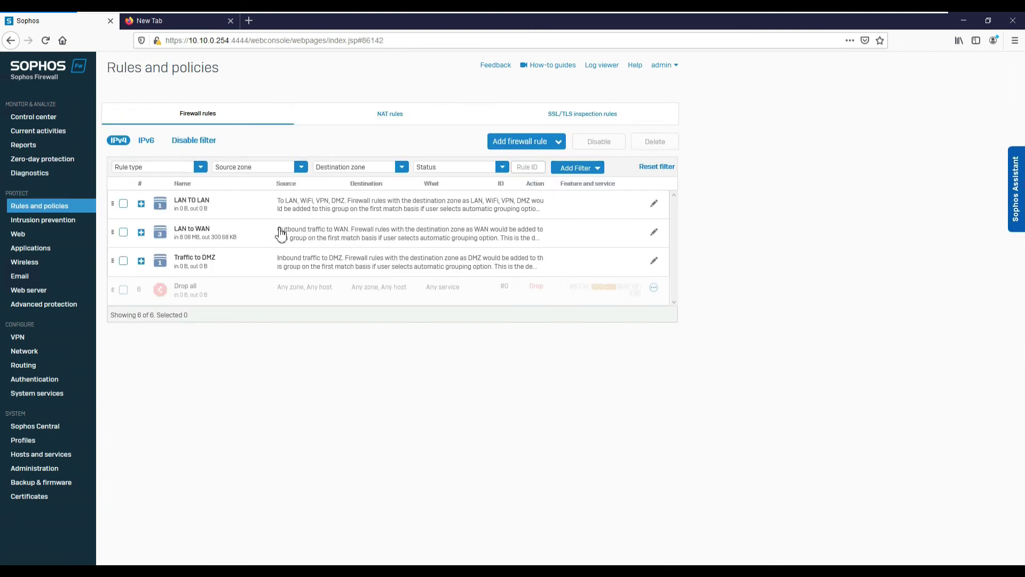
Expand the LAN to WAN group and review Internet_Rule's settings, leaving it unchanged.
click(190, 230)
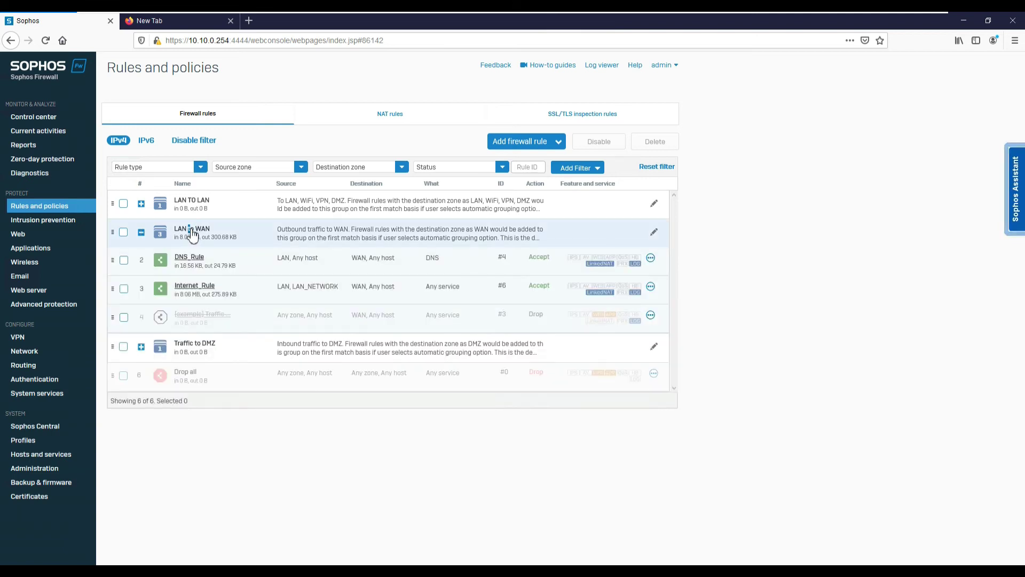
click(198, 287)
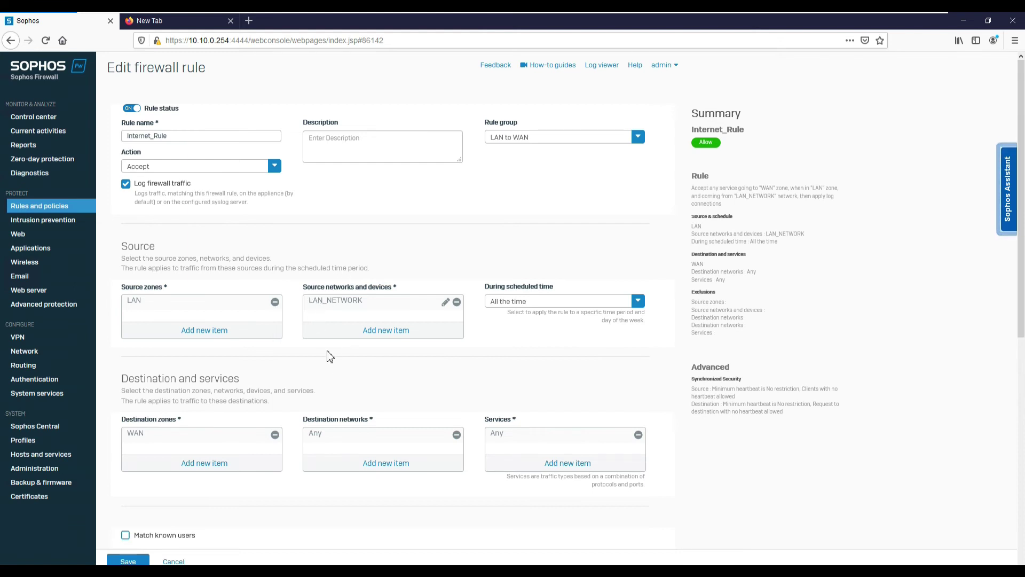
scroll(341, 256, down, 3)
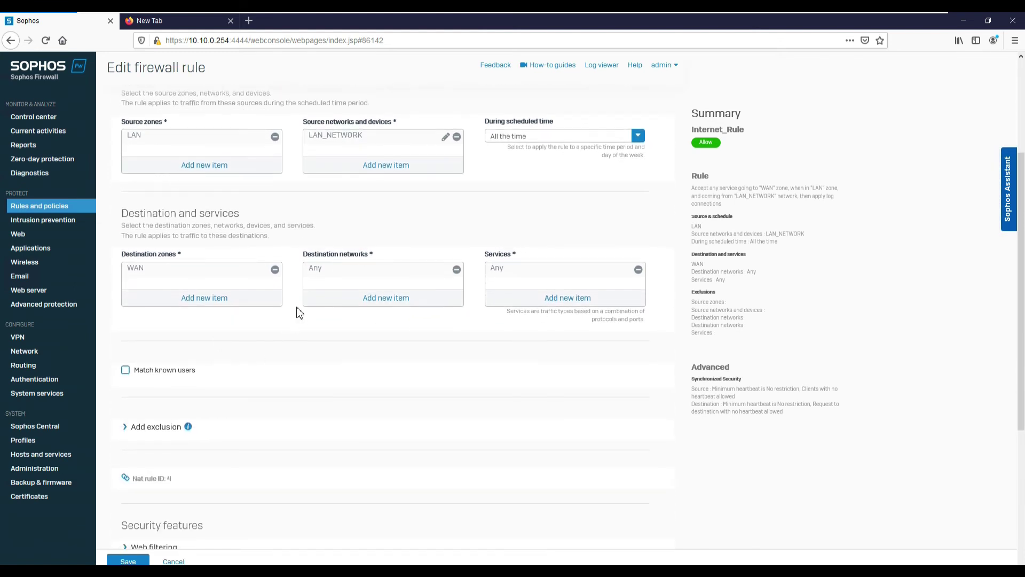
scroll(297, 309, up, 3)
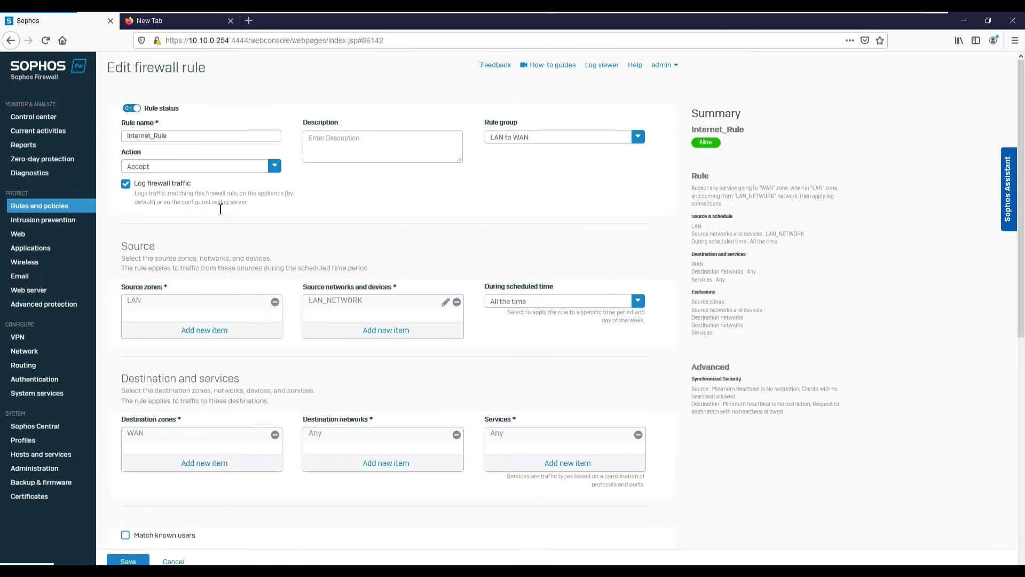
click(183, 562)
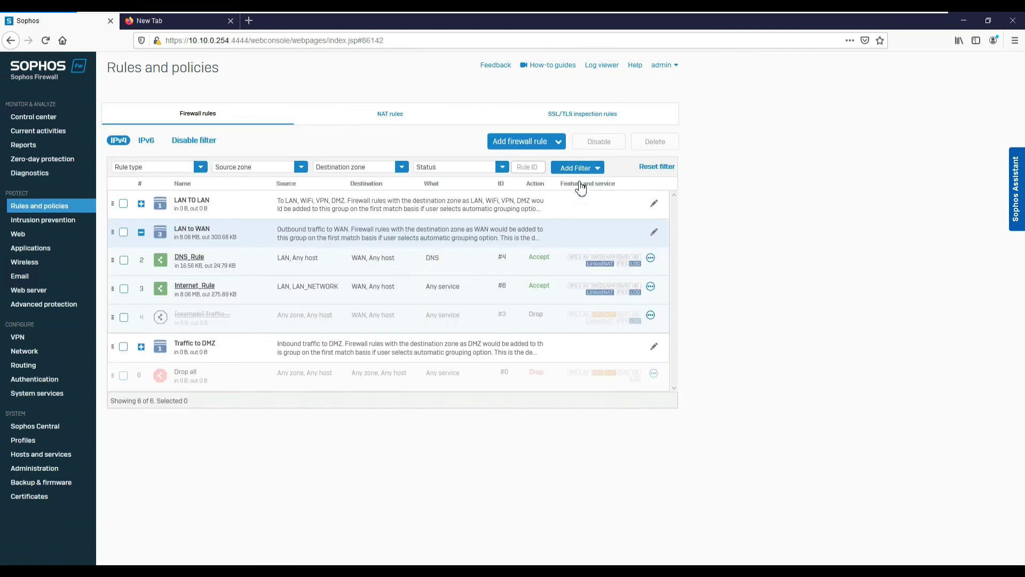
Name a new rule Default_Internet_Access with traffic logging, placed at the top of LAN to WAN.
click(526, 143)
click(470, 167)
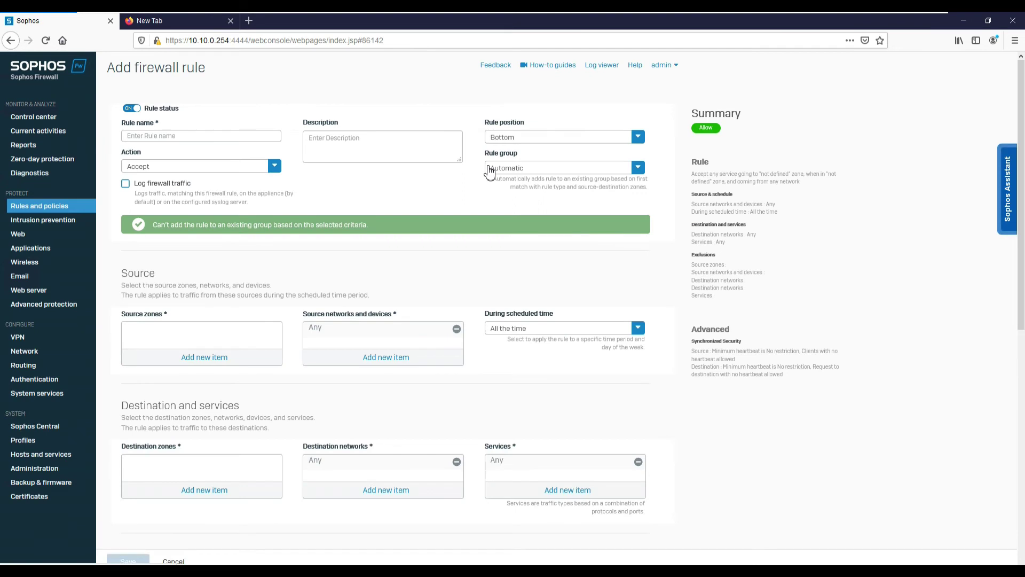
click(174, 135)
text(D)
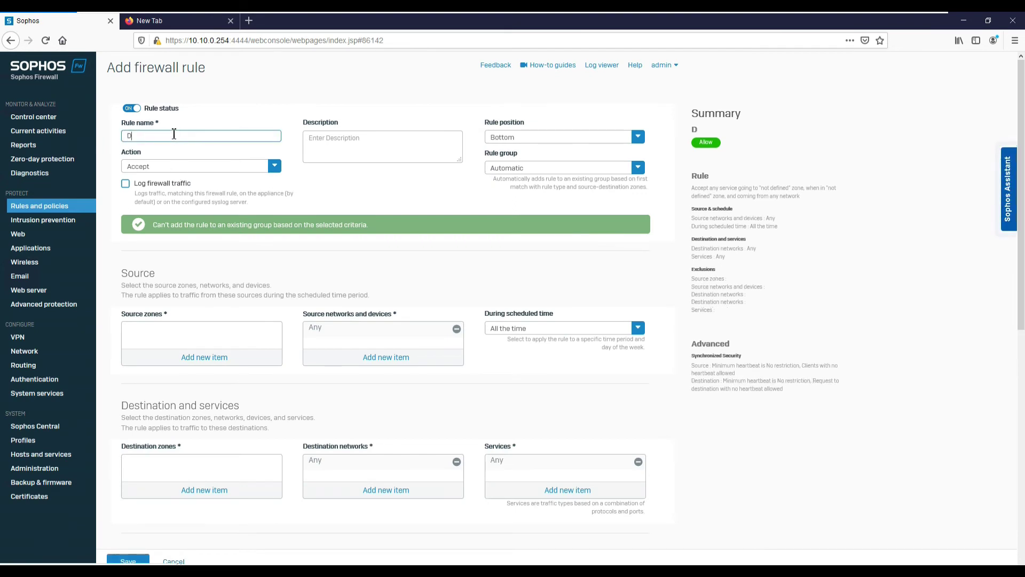
text(efault_Internet_Access)
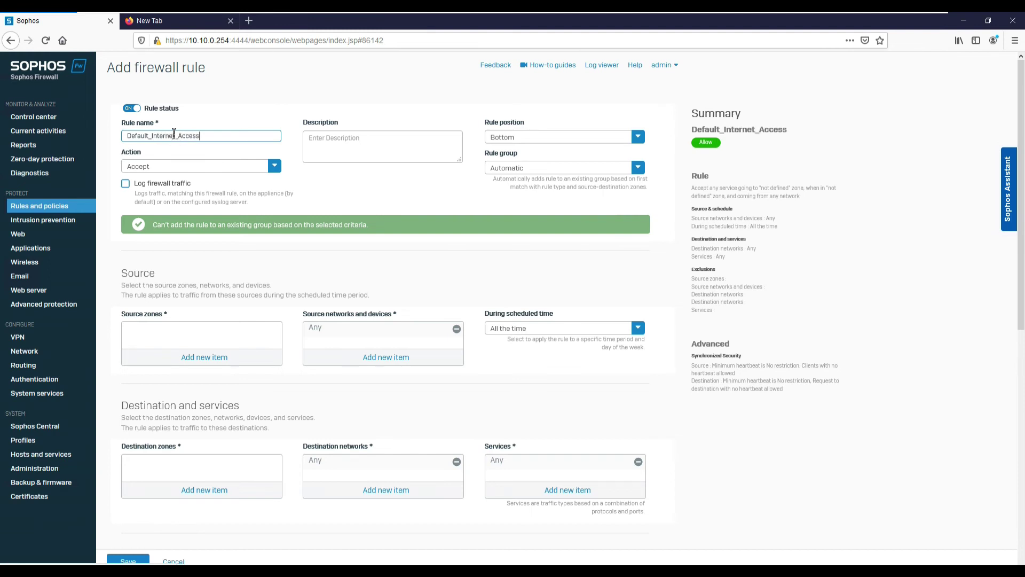
click(126, 185)
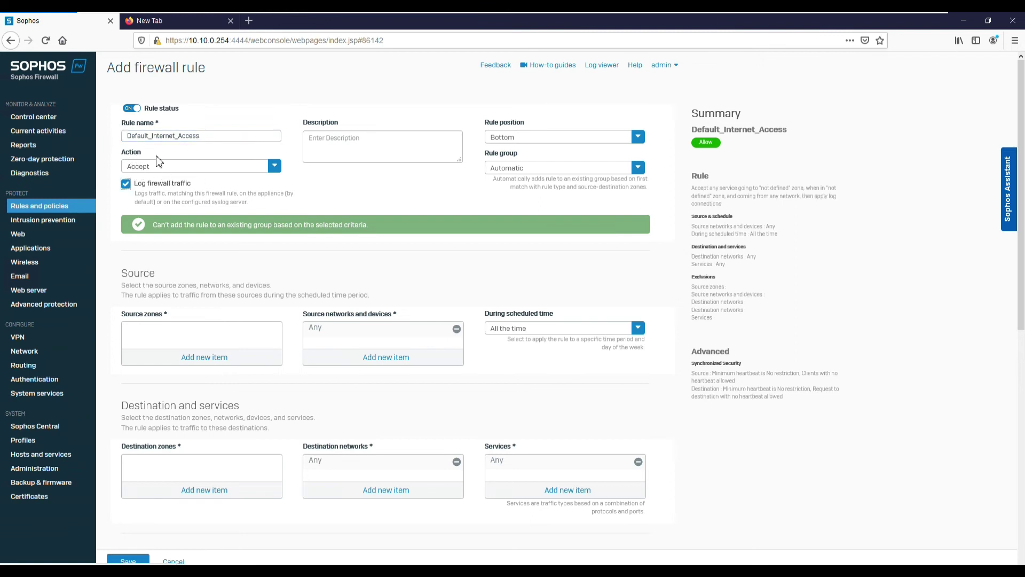
click(505, 142)
click(507, 161)
click(511, 169)
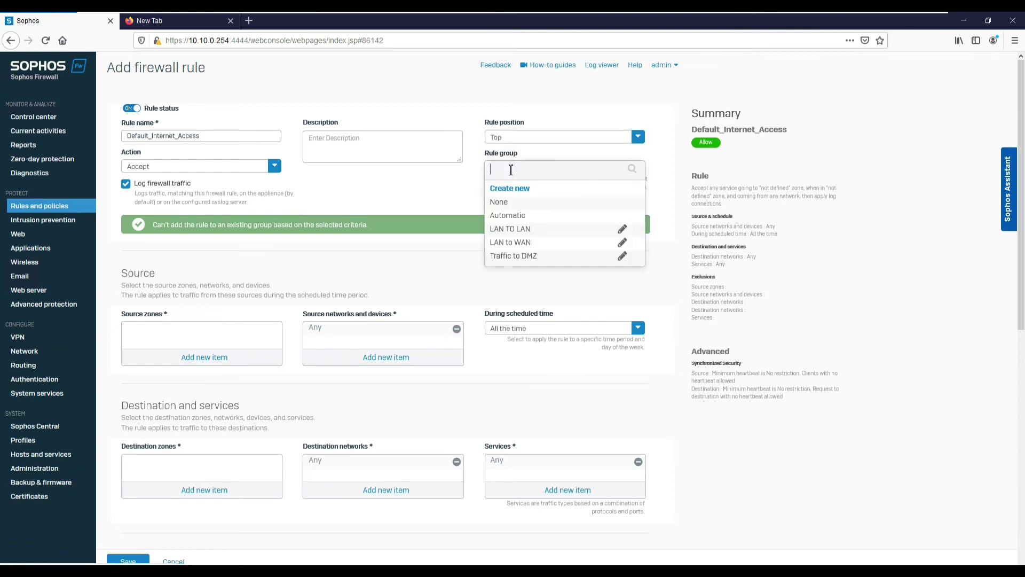
click(515, 245)
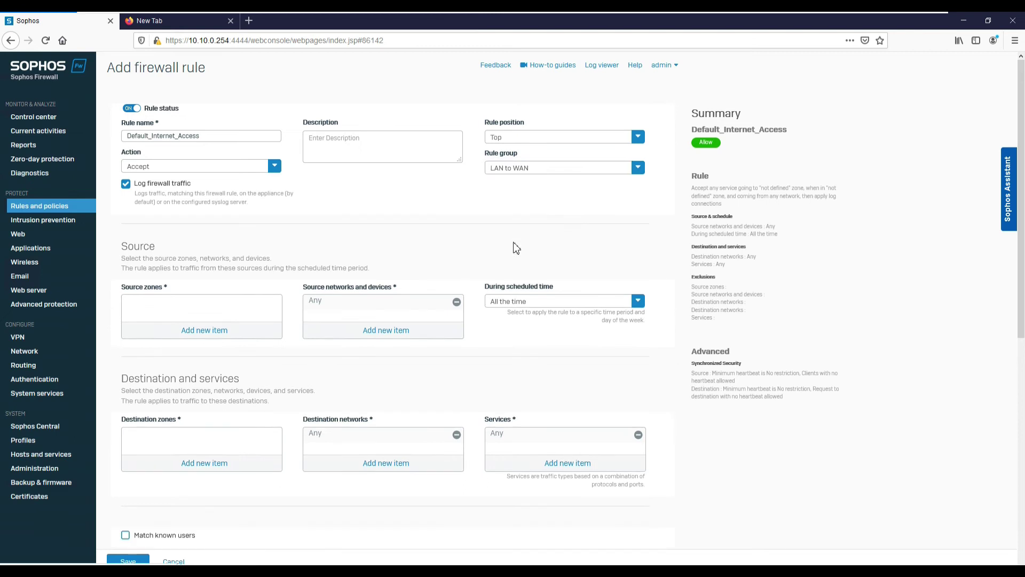
Set the source zone to LAN and replace Any with LAN_NETWORK as the source network.
click(213, 329)
click(132, 359)
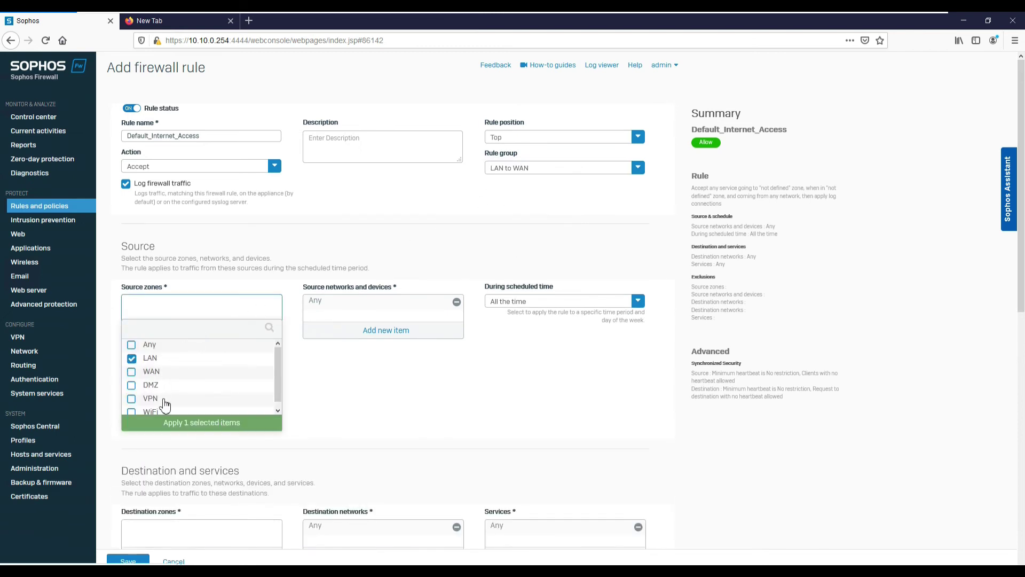
click(170, 429)
click(456, 303)
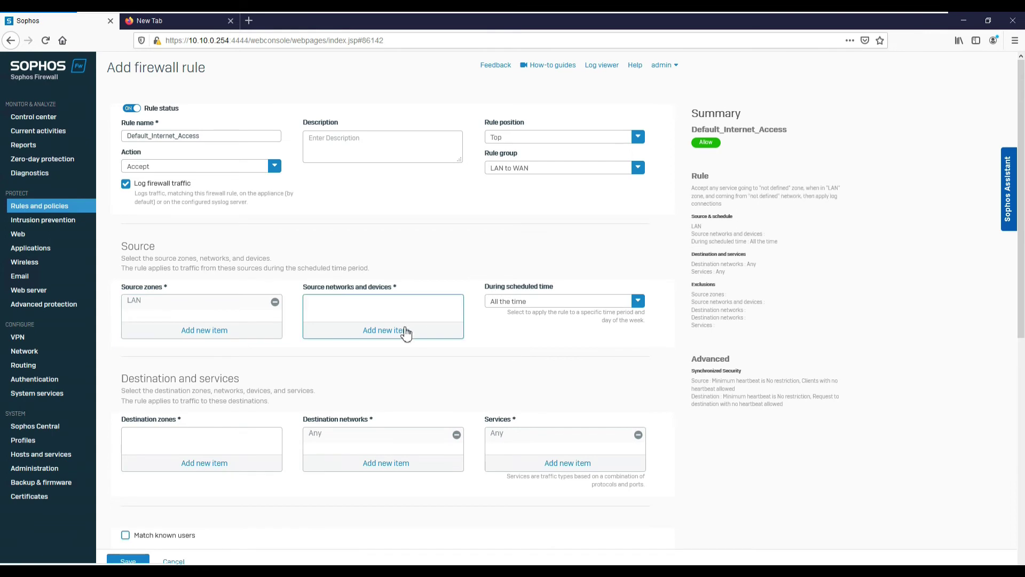
click(399, 327)
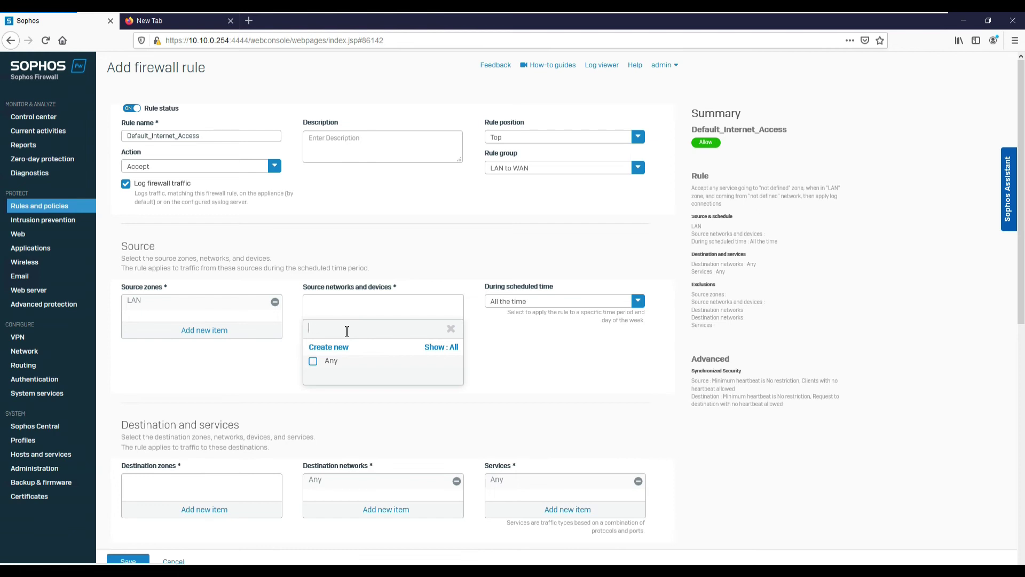
text(lo)
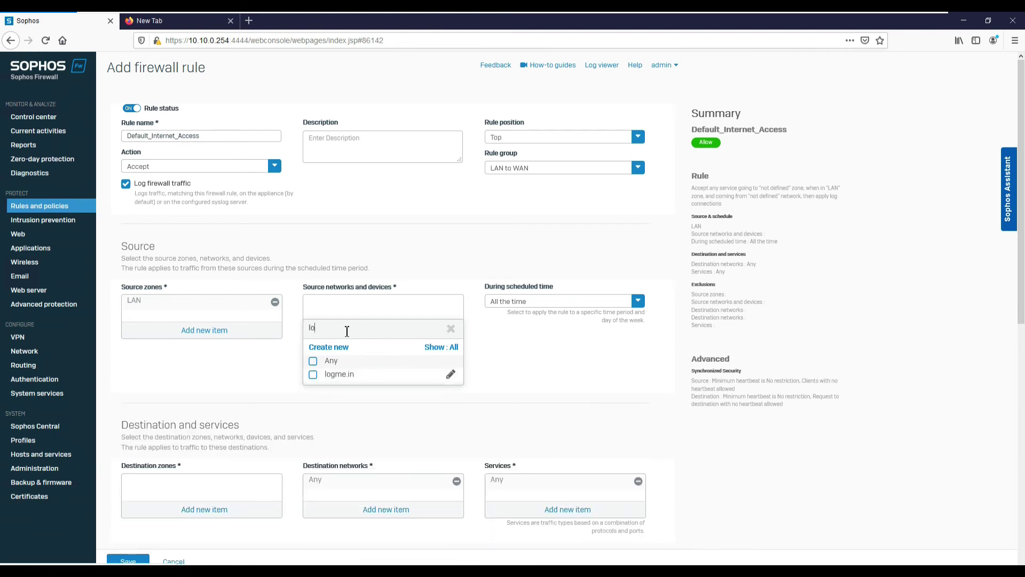
text(LAN)
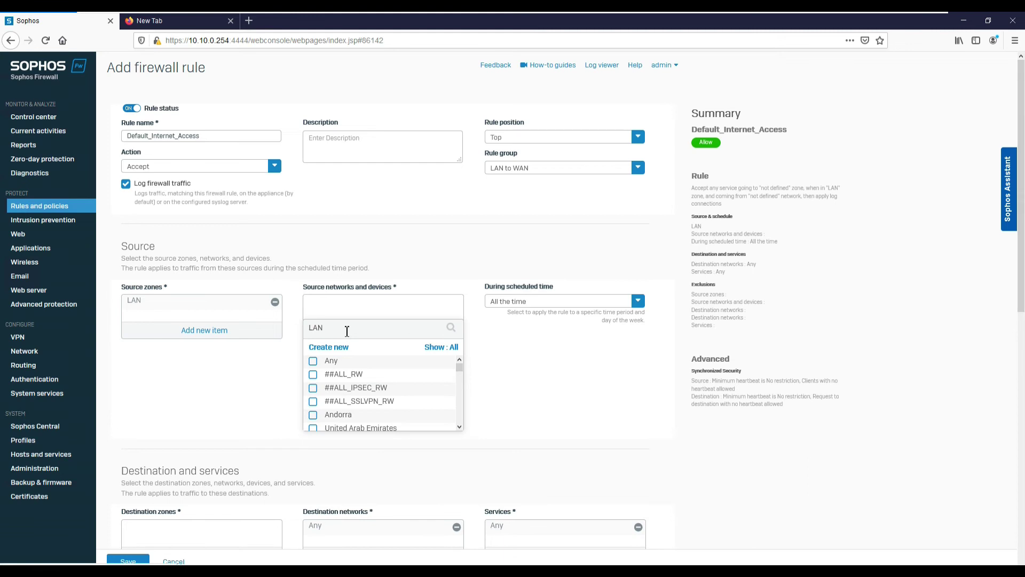
click(314, 375)
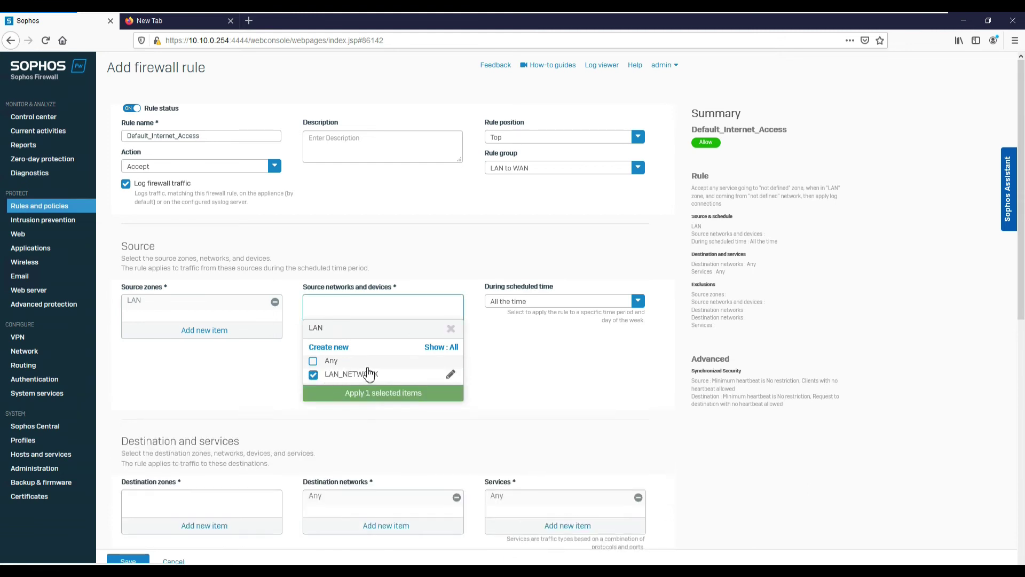
click(367, 400)
mouse_move(347, 306)
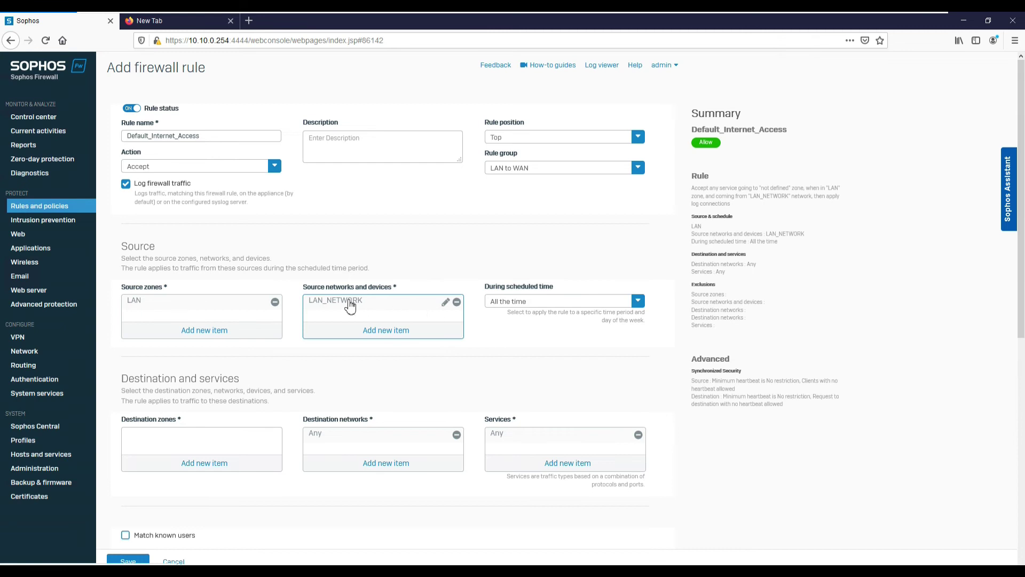
mouse_move(350, 306)
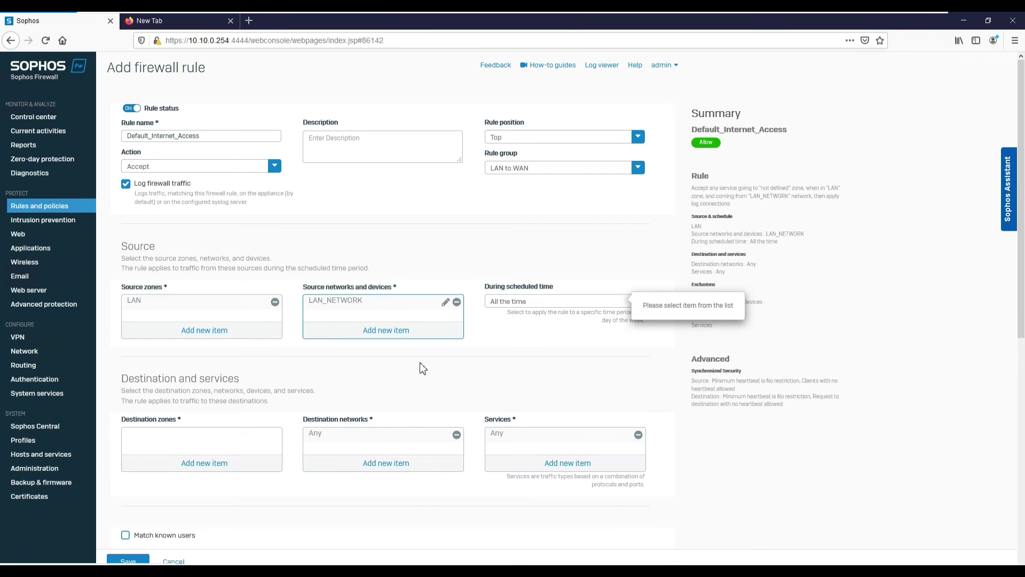
scroll(316, 370, down, 2)
Set the rule's destination zone to WAN.
click(202, 352)
click(131, 394)
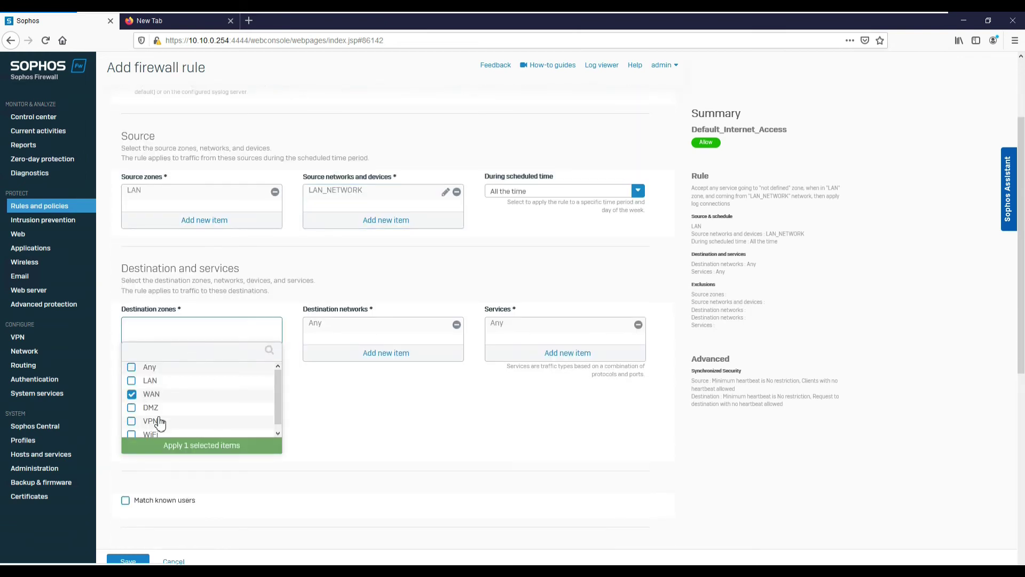
click(161, 446)
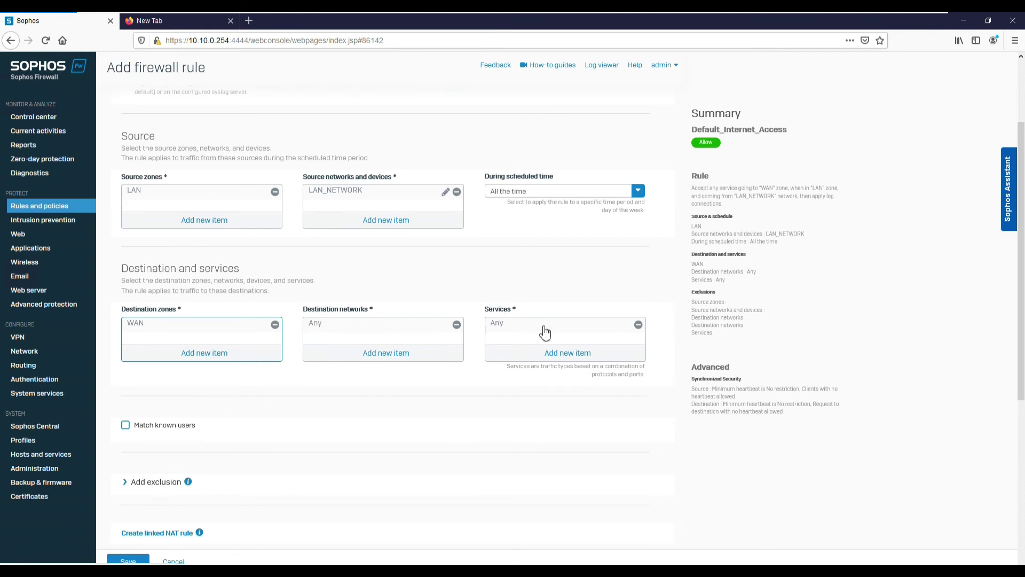
scroll(272, 417, down, 2)
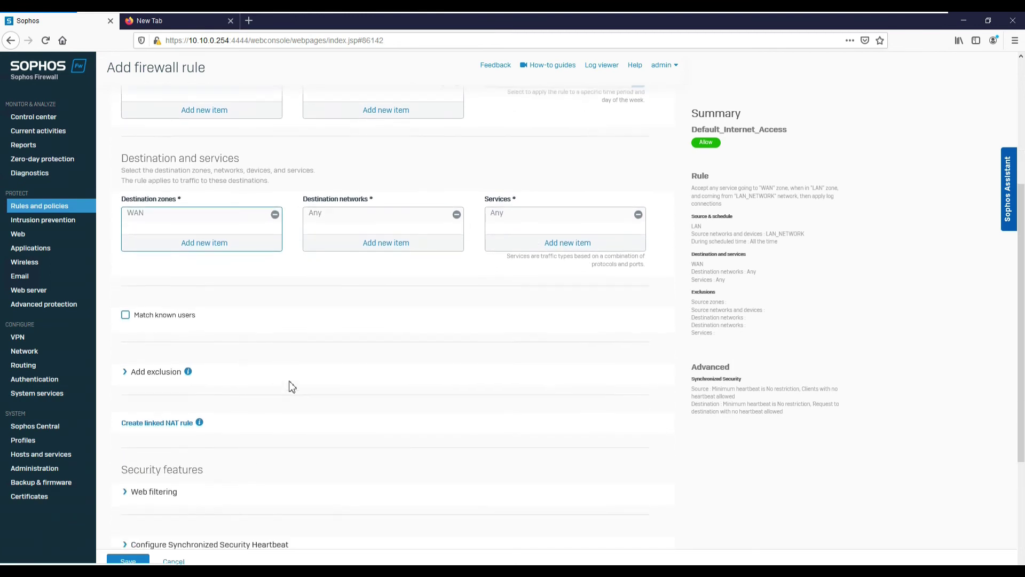
Match known users and replace Any with the Defaut_Internet_Access group.
click(127, 315)
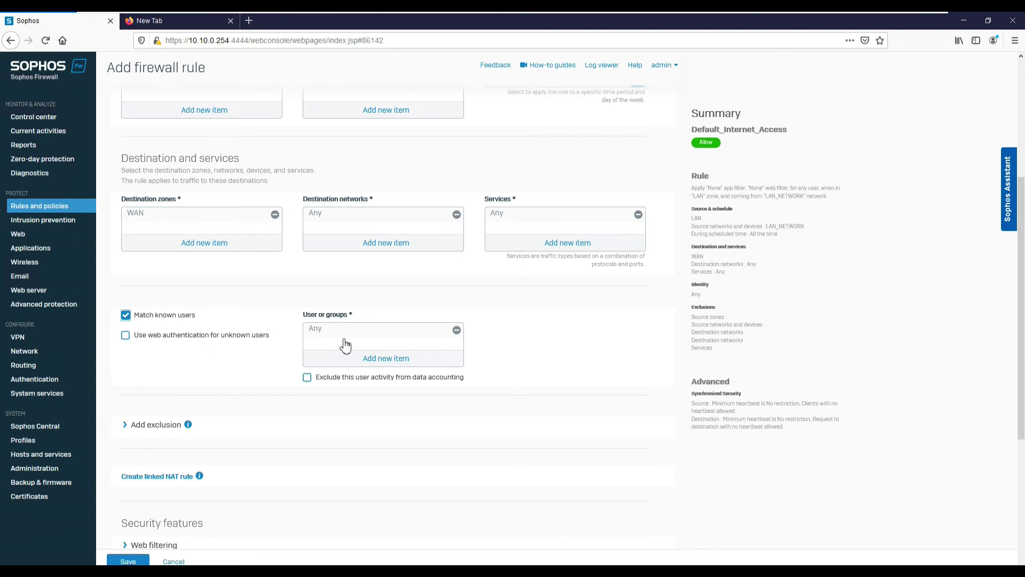
click(457, 335)
click(389, 358)
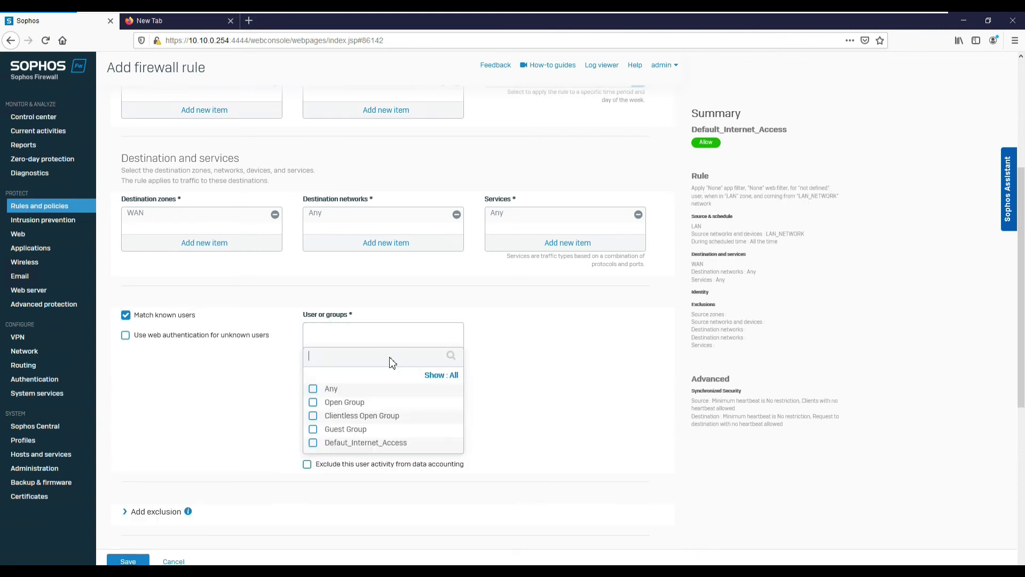
click(314, 443)
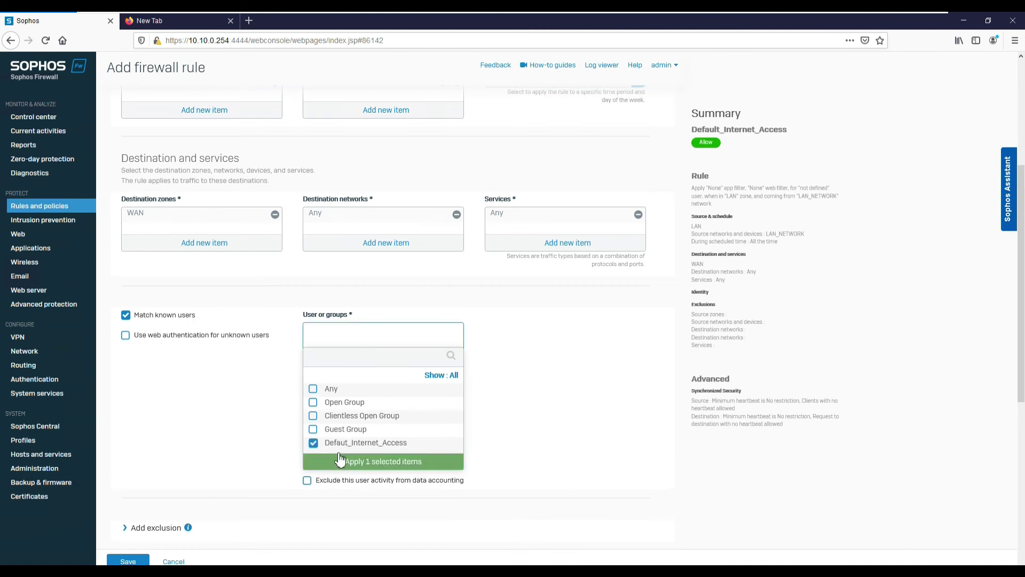
click(341, 462)
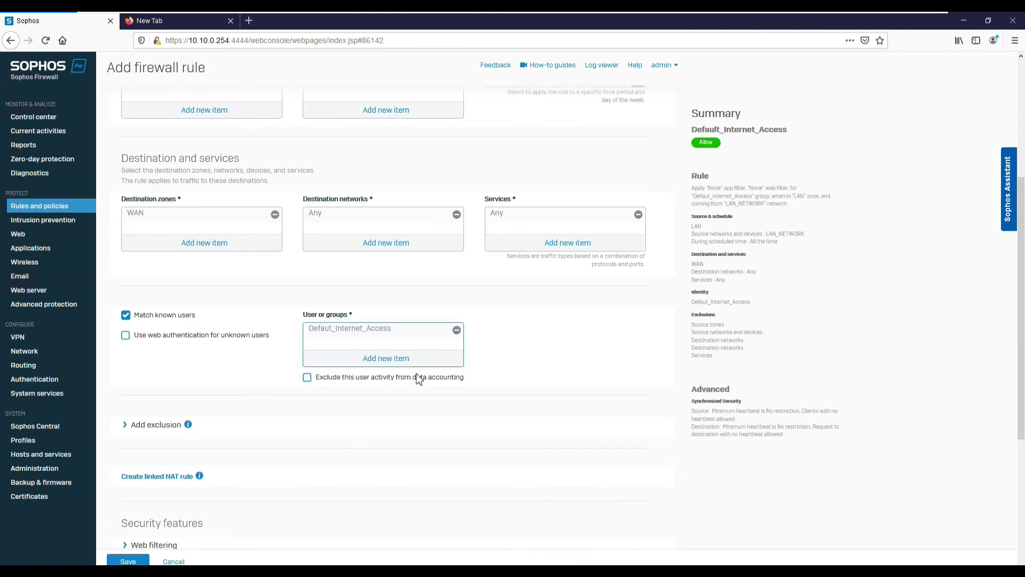
scroll(286, 423, down, 2)
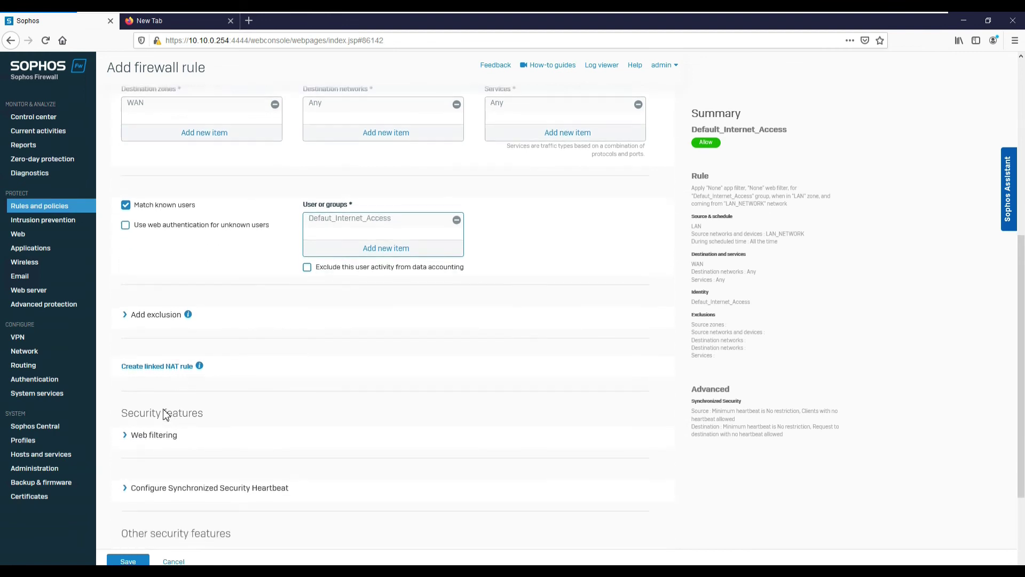
Create a linked NAT rule with MASQ source translation and save it.
click(150, 366)
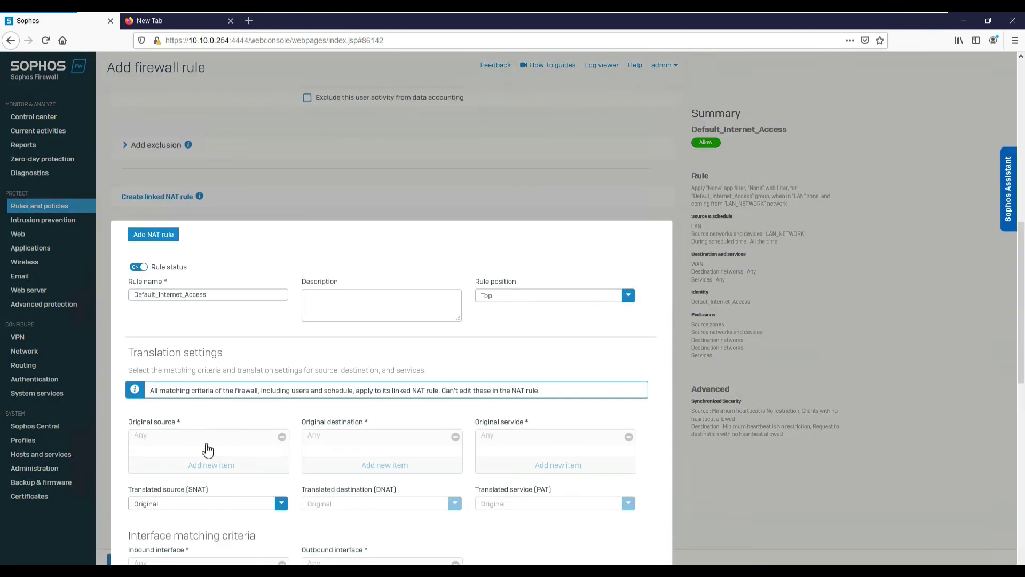
click(163, 498)
click(143, 511)
scroll(280, 508, down, 4)
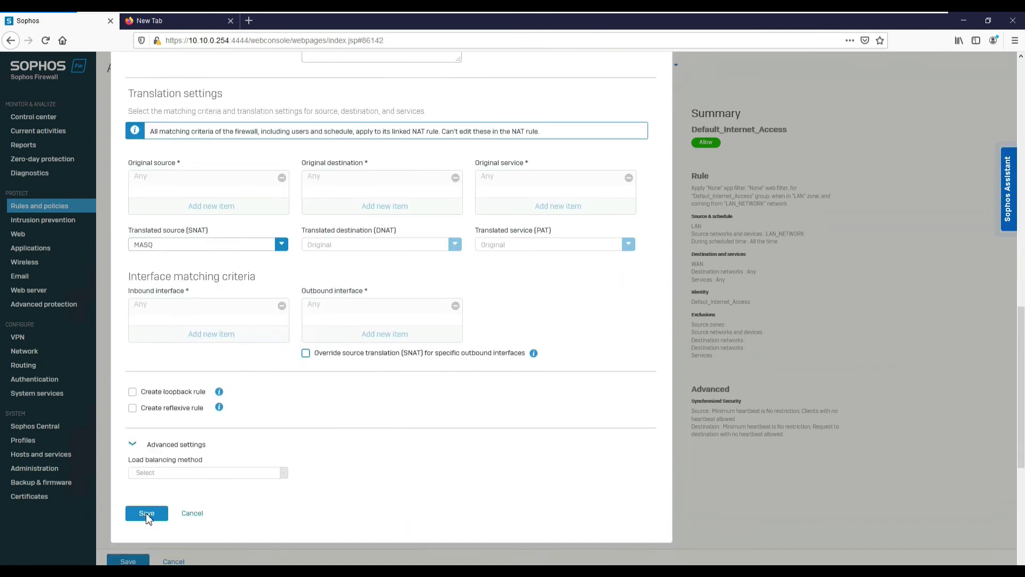
click(146, 513)
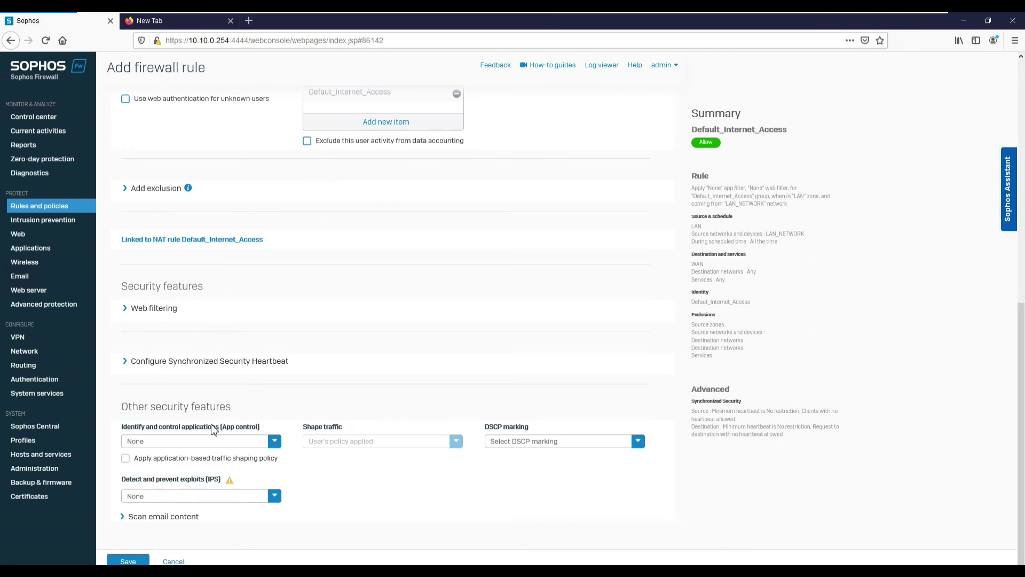
Save the new Default_Internet_Access firewall rule.
scroll(406, 270, up, 2)
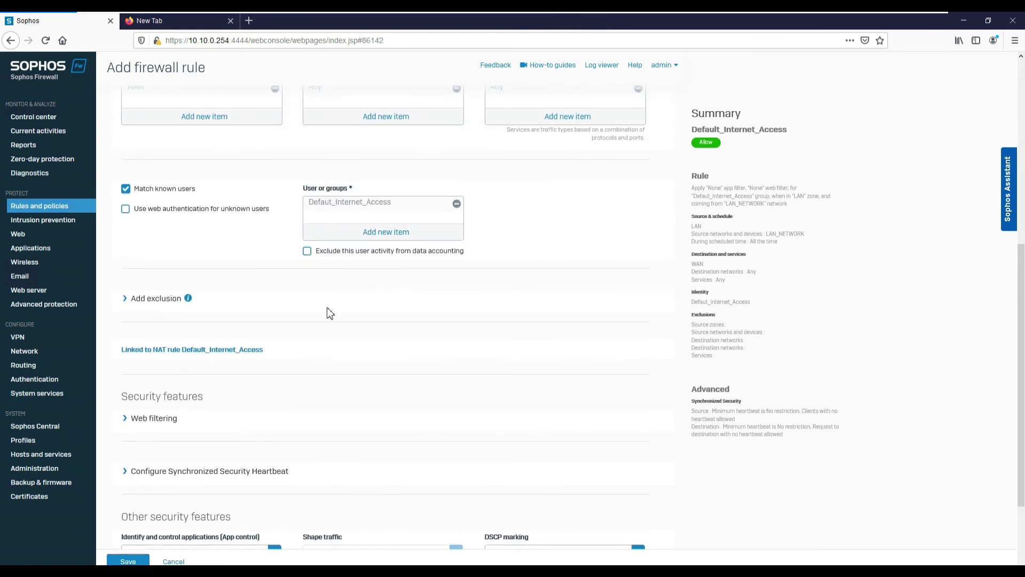
scroll(285, 365, down, 2)
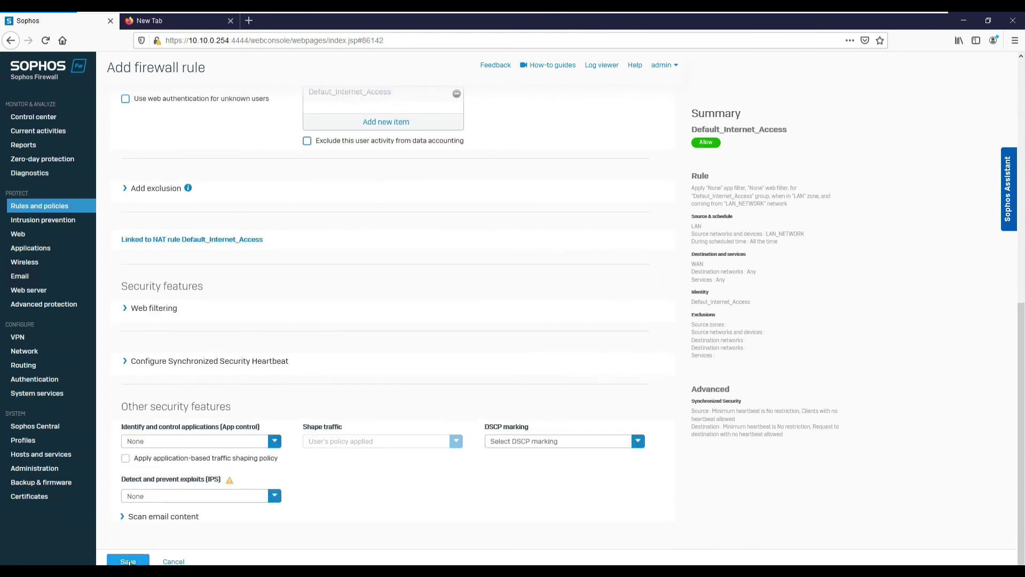
click(129, 562)
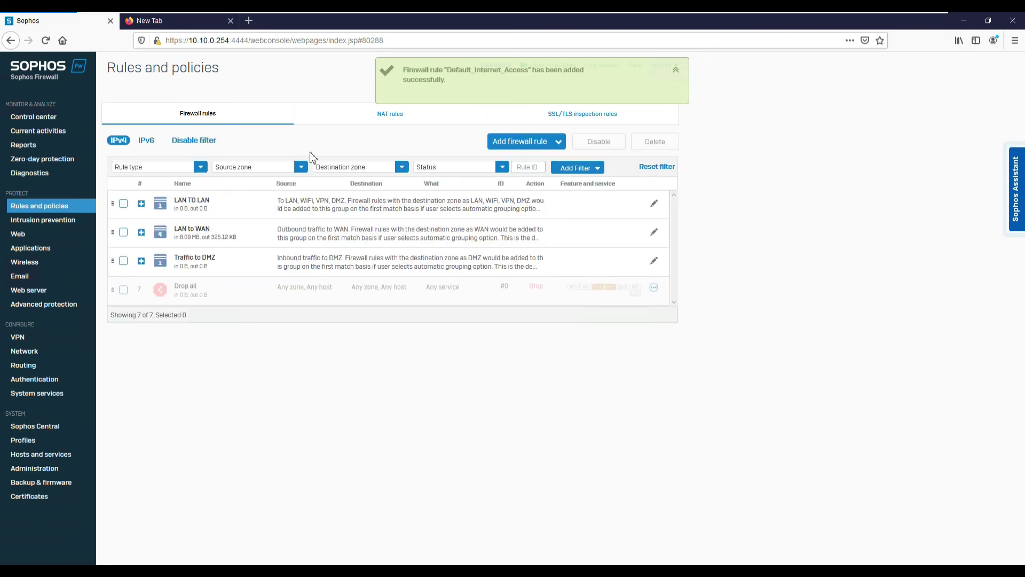
Expand the LAN to WAN group, now listing 4 of the 7 rules including Default_Internet_Access.
click(169, 211)
click(165, 210)
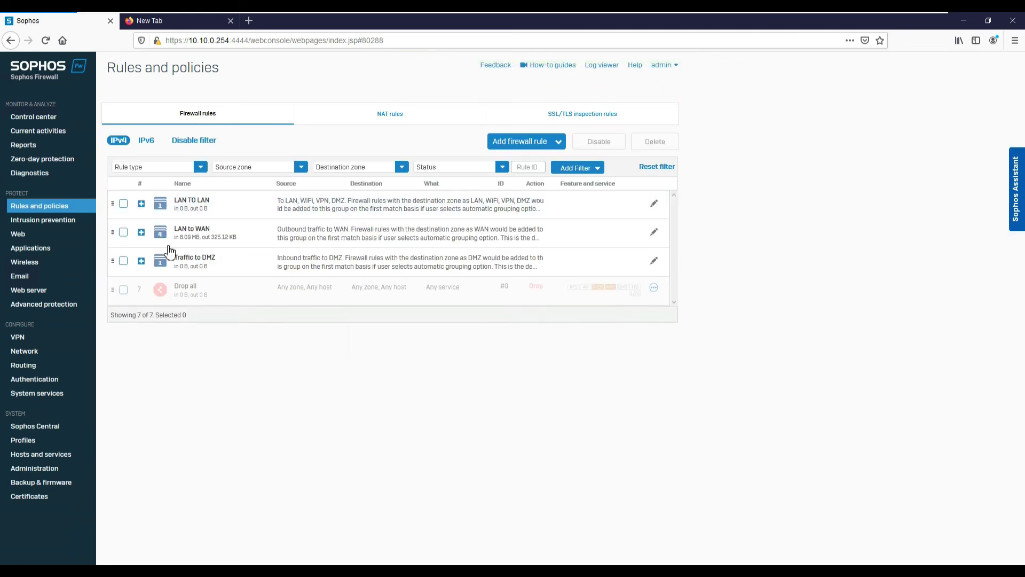
click(170, 234)
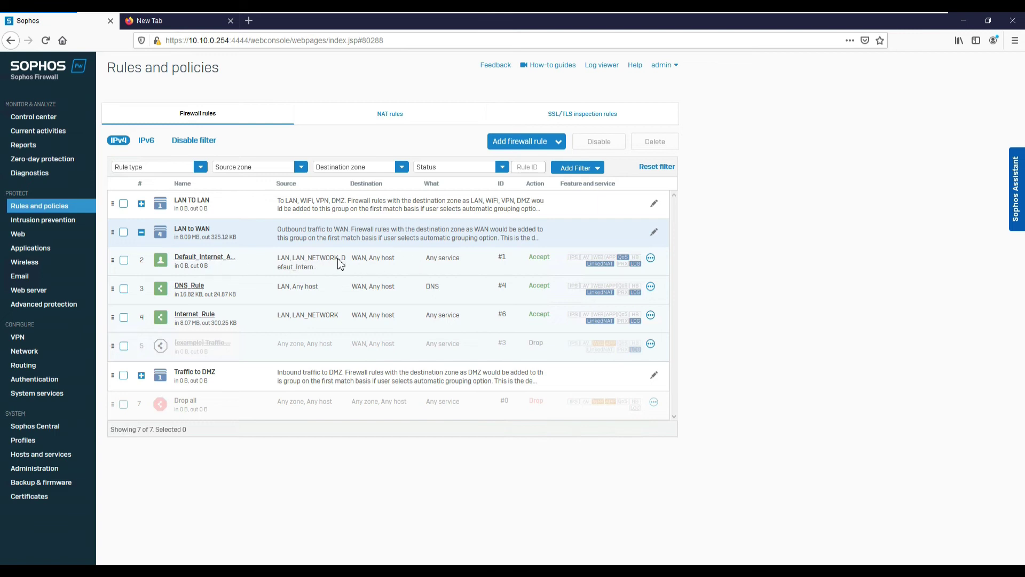
Run a 'googel' web search in the second tab to test internet access, then close it.
click(199, 24)
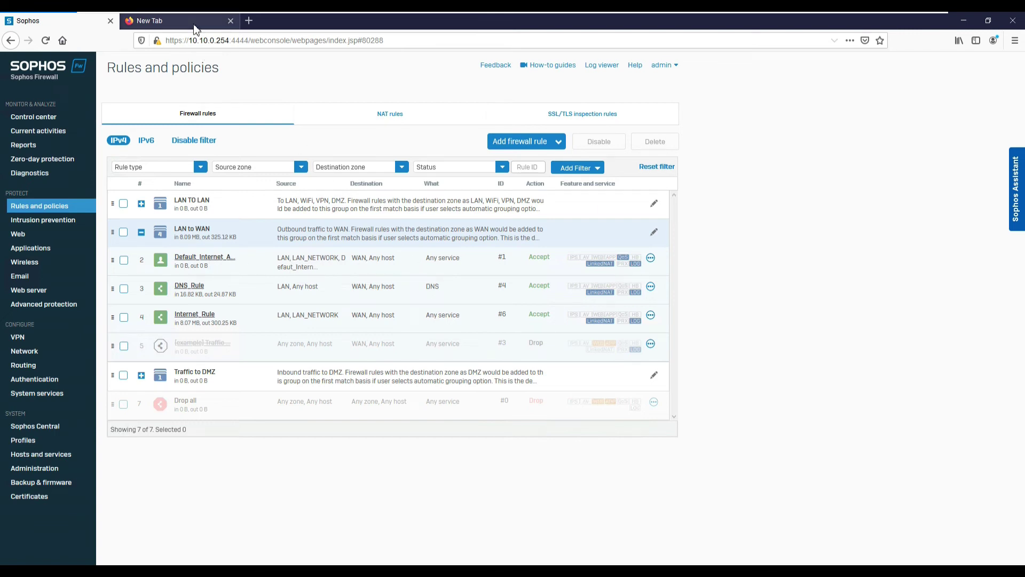
key(ctrl+a)
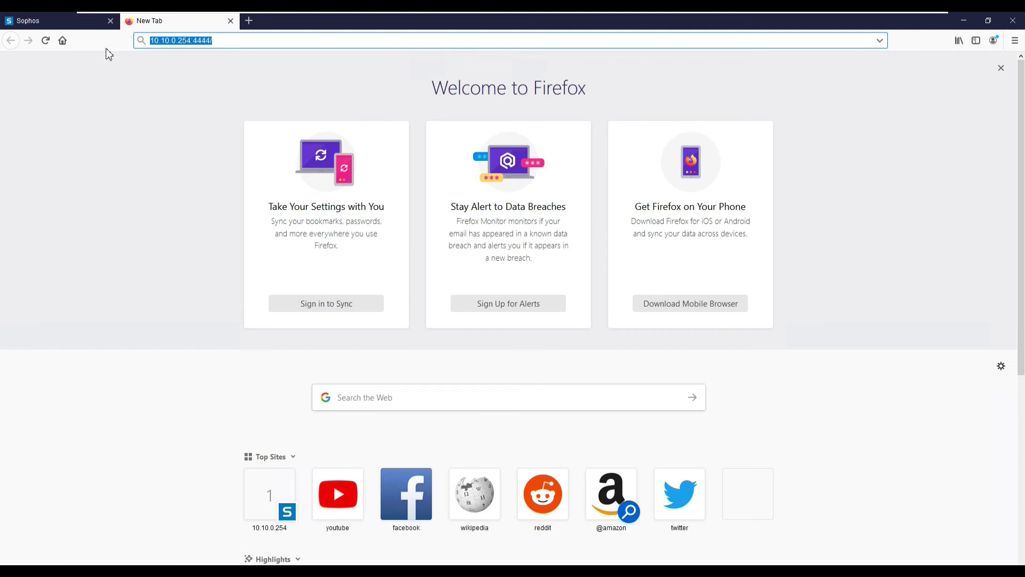
text(googel)
key(Return)
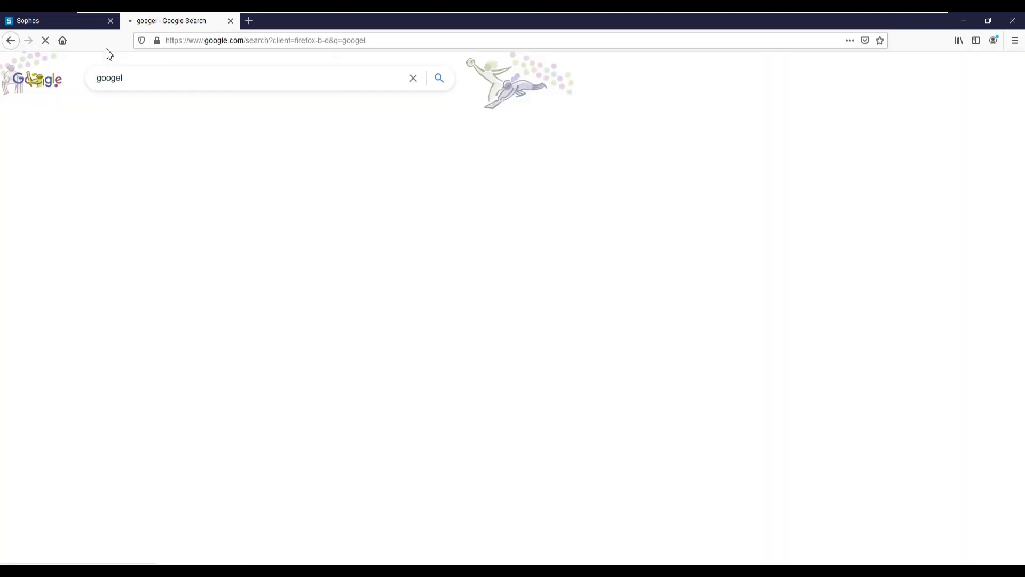
key(ctrl+w)
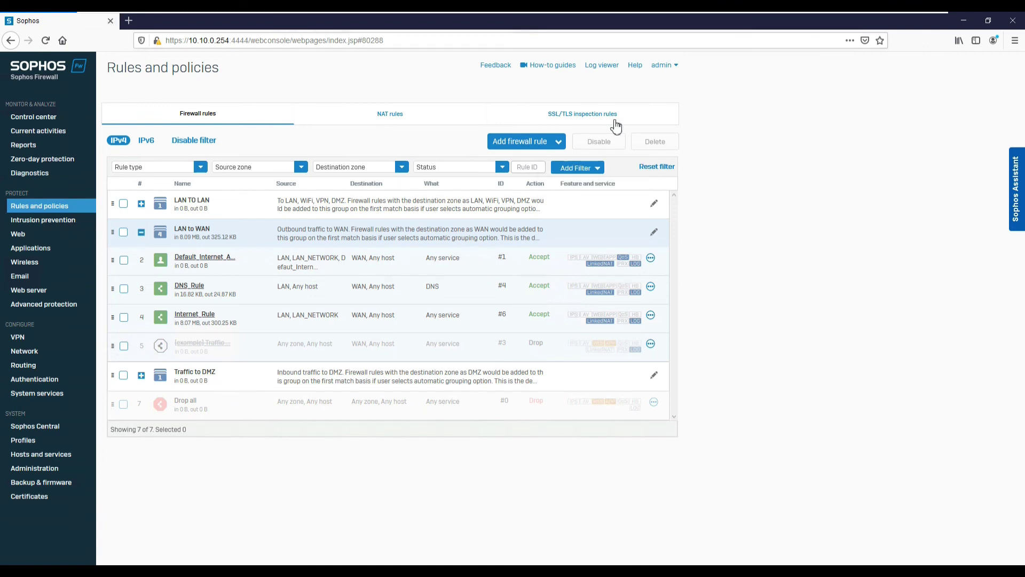
click(667, 65)
Log out of the Sophos console and close the admin folder and User Accounts windows.
click(614, 161)
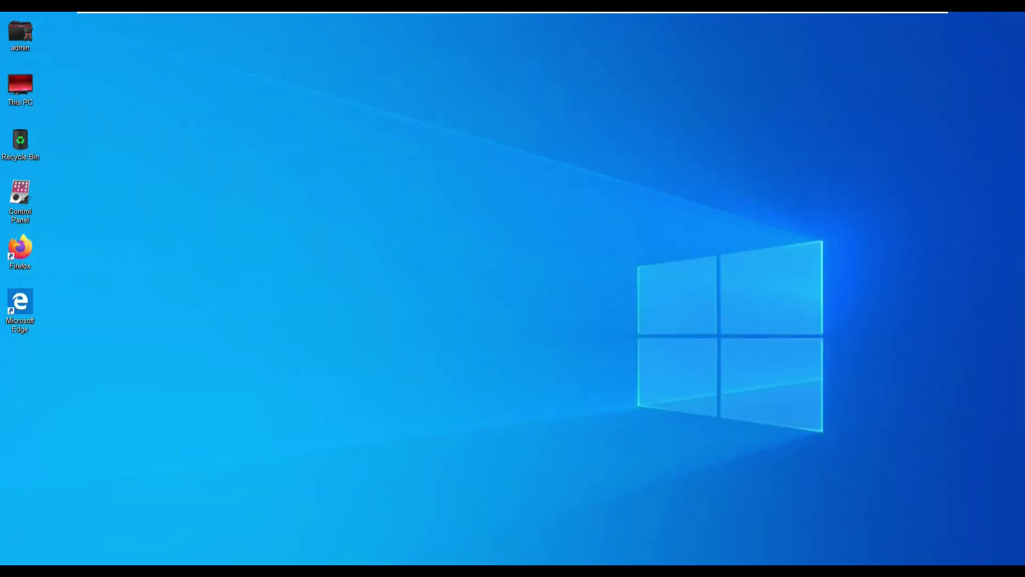
key(super)
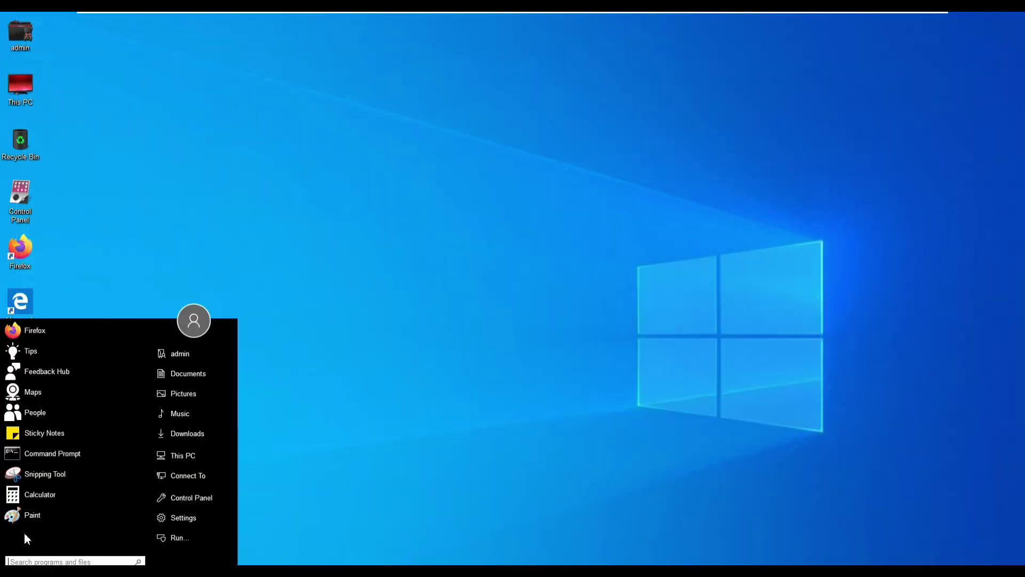
click(176, 355)
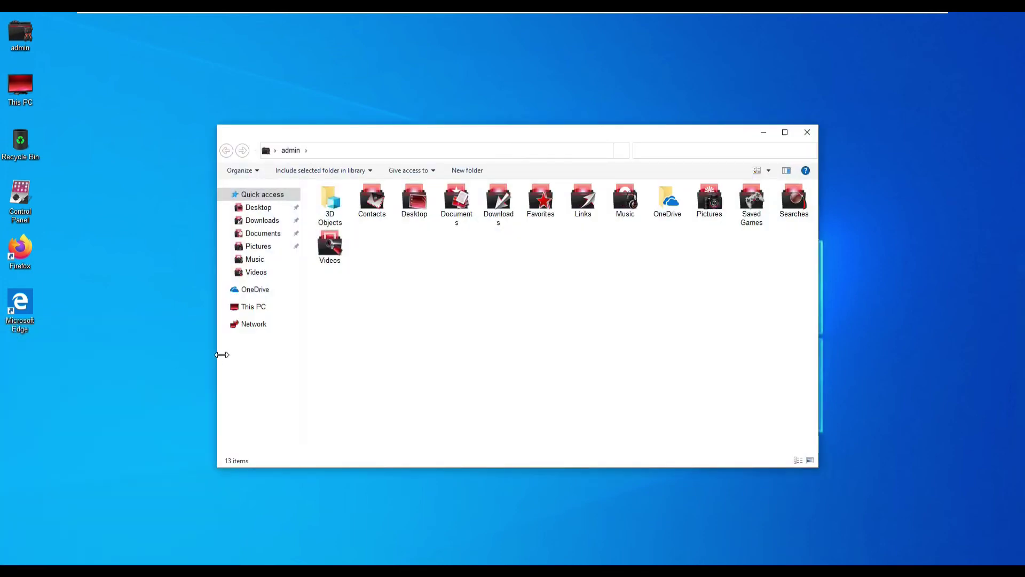
click(807, 133)
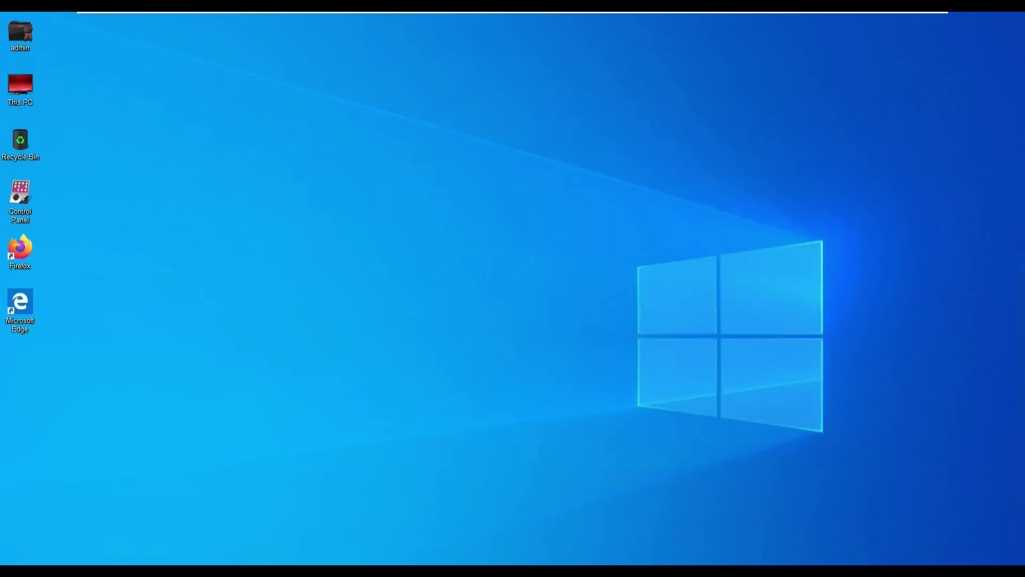
key(super)
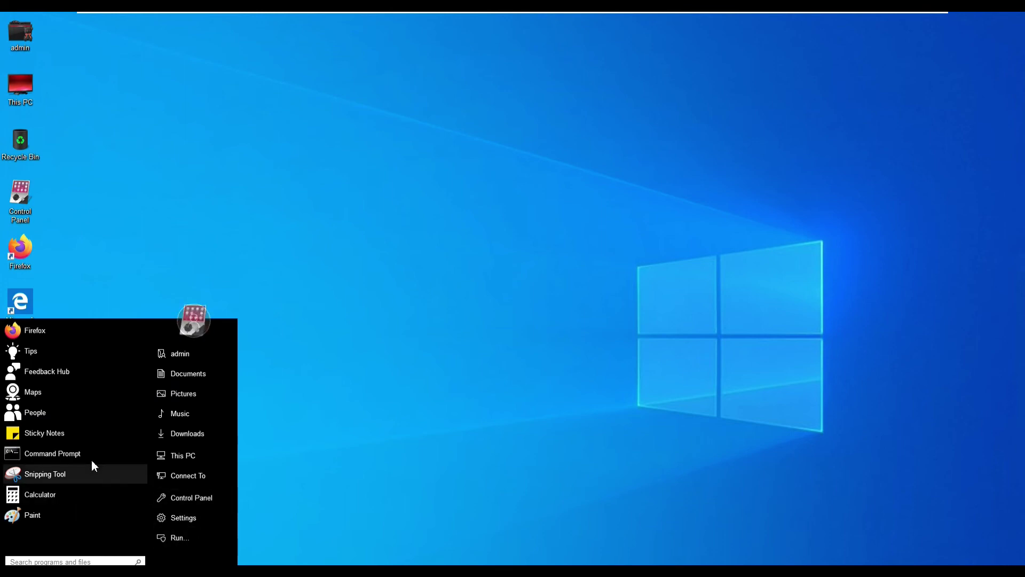
click(194, 322)
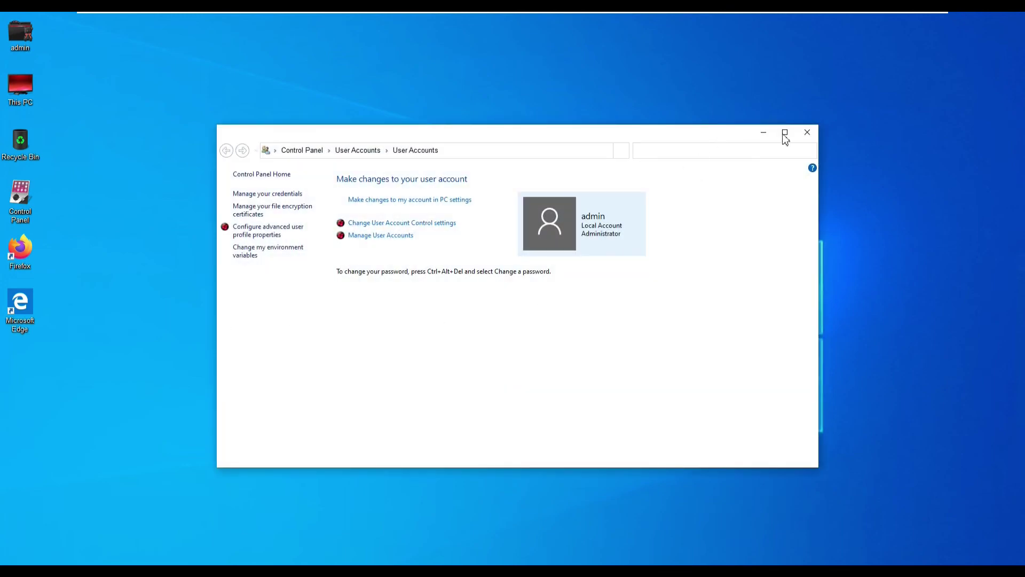
click(807, 134)
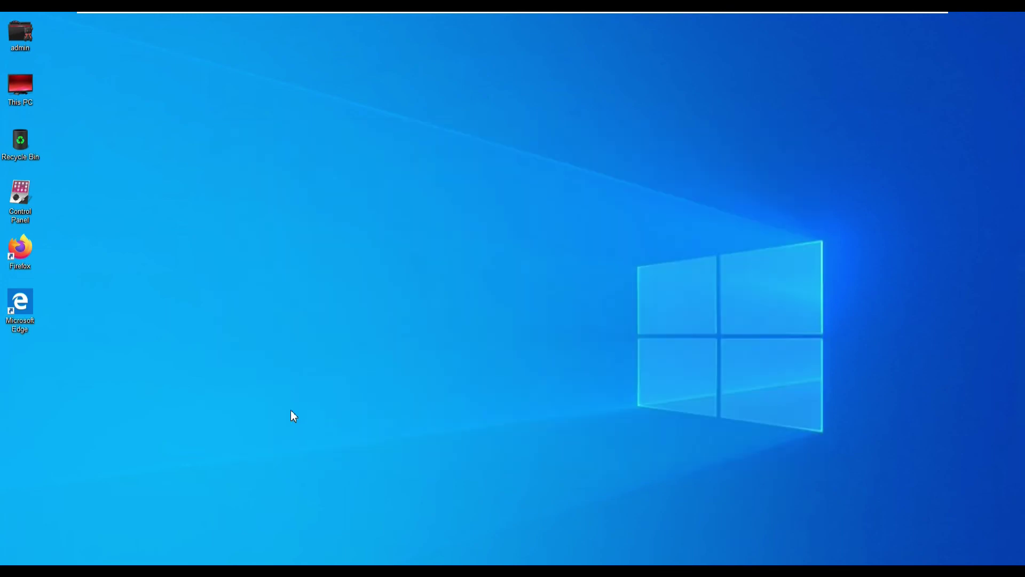
Switch user and attempt signing in with the domain test account, dismissing the failed sign-in messages.
key(ctrl+alt+Delete)
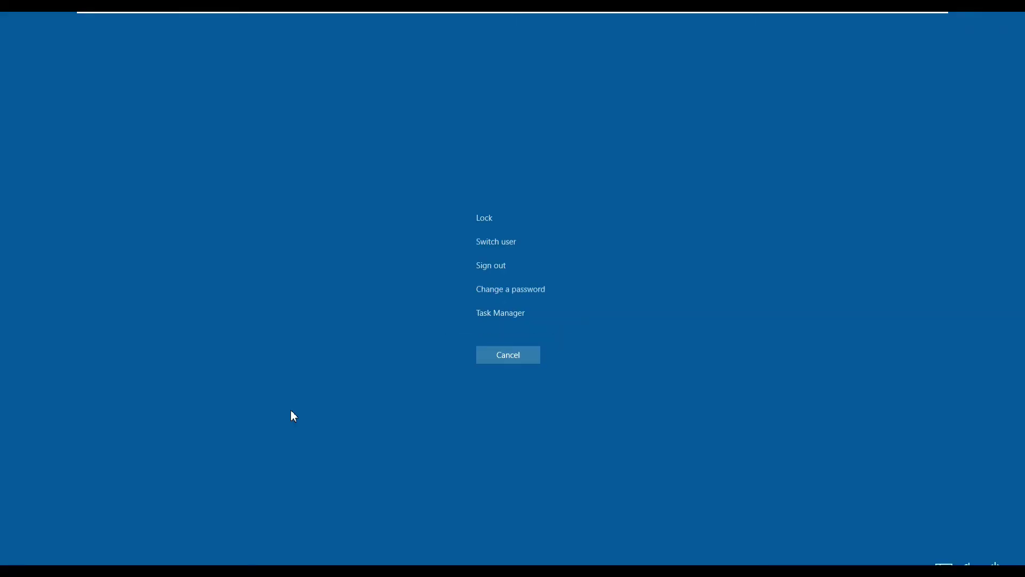
click(483, 249)
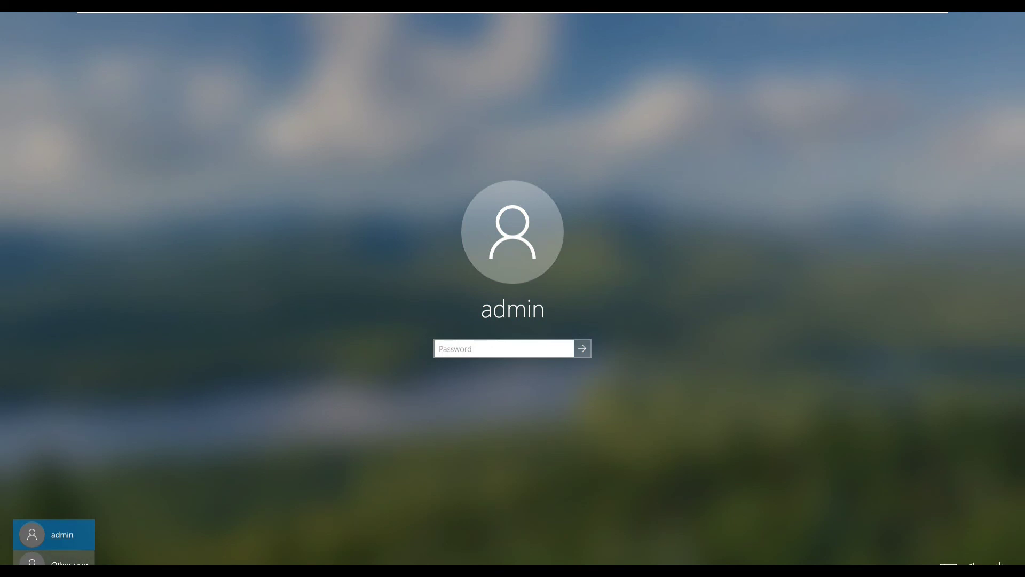
click(54, 561)
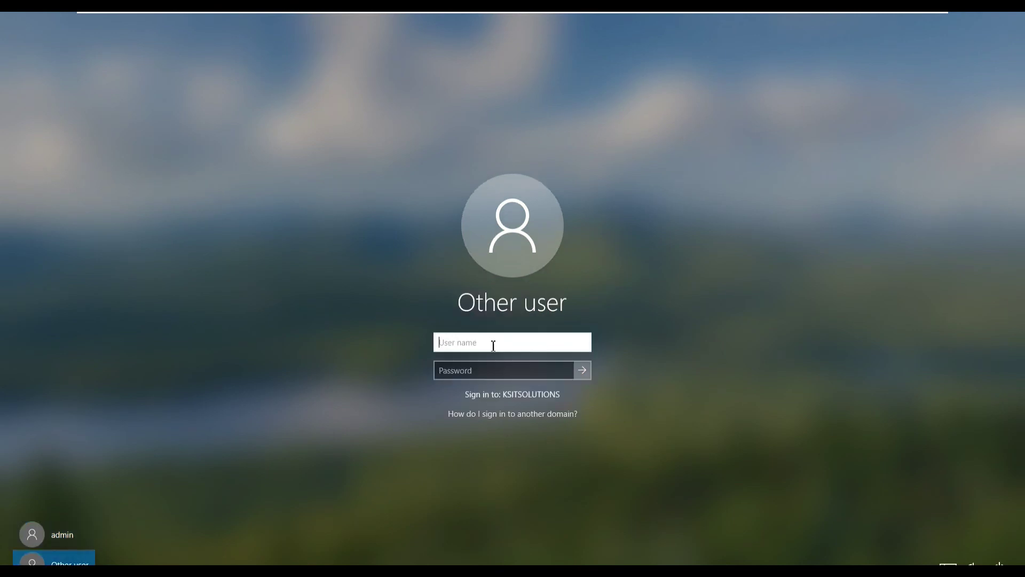
text(test)
key(Tab)
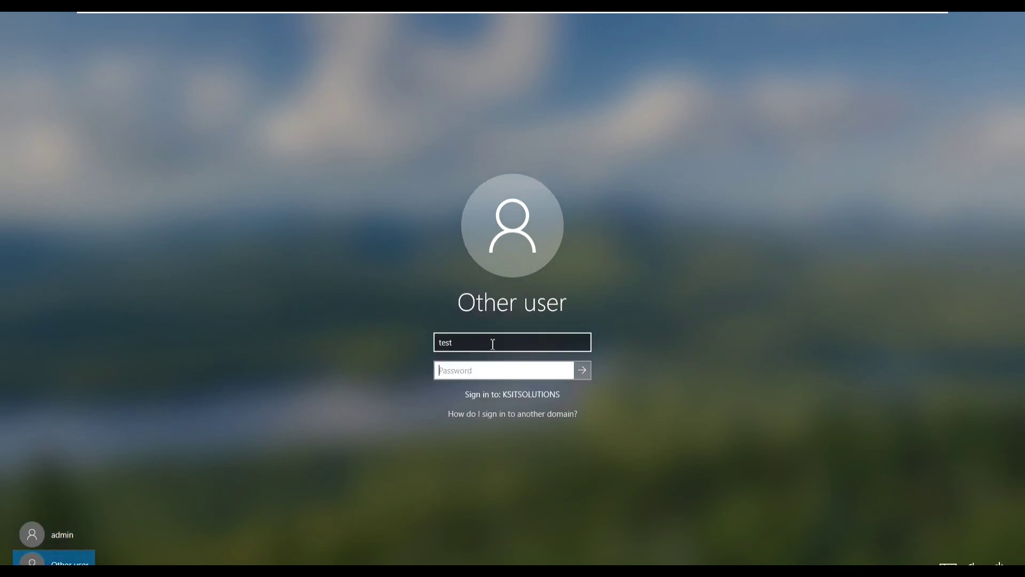
text(•)
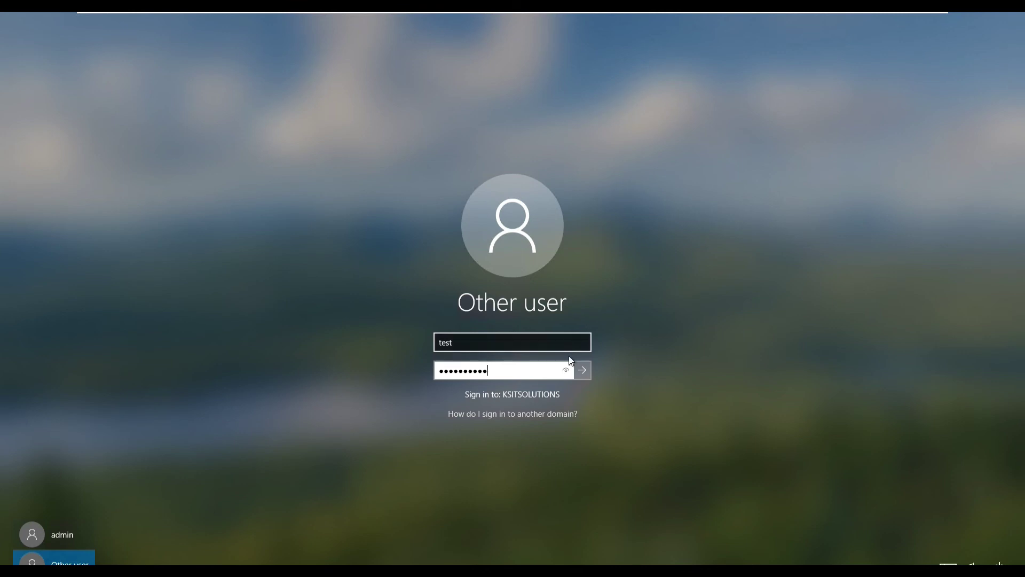
click(583, 370)
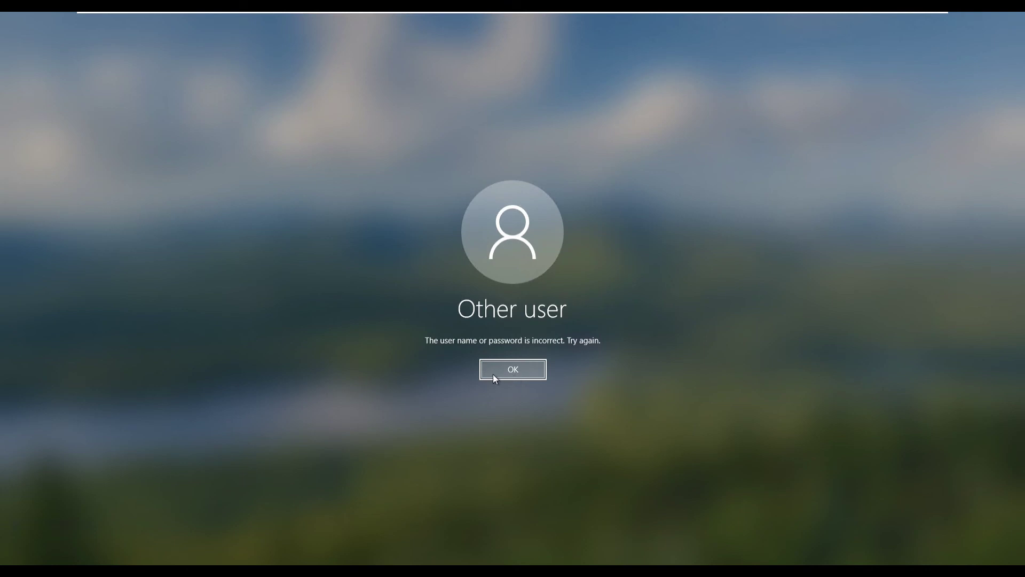
click(513, 364)
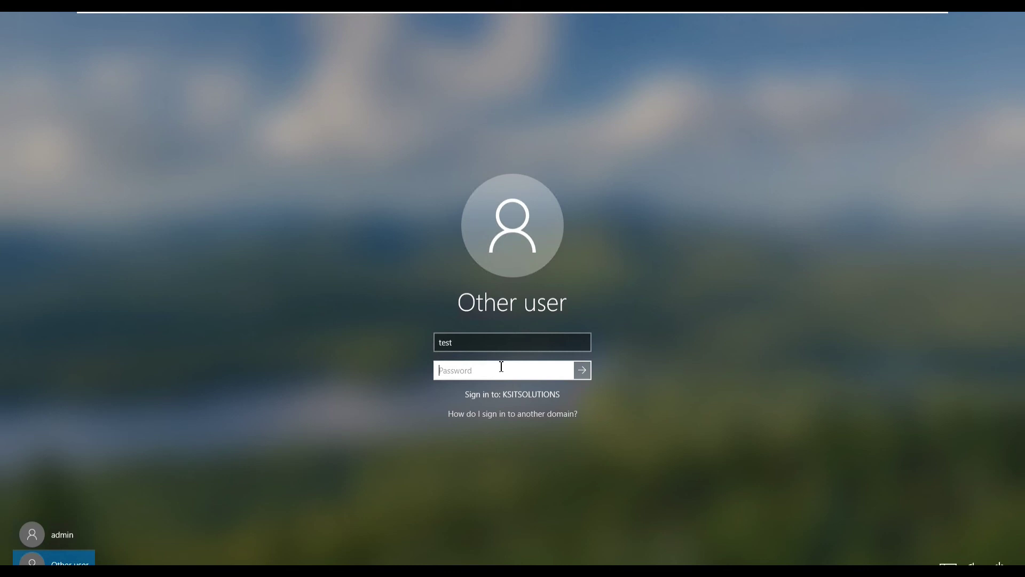
text(*)
click(587, 370)
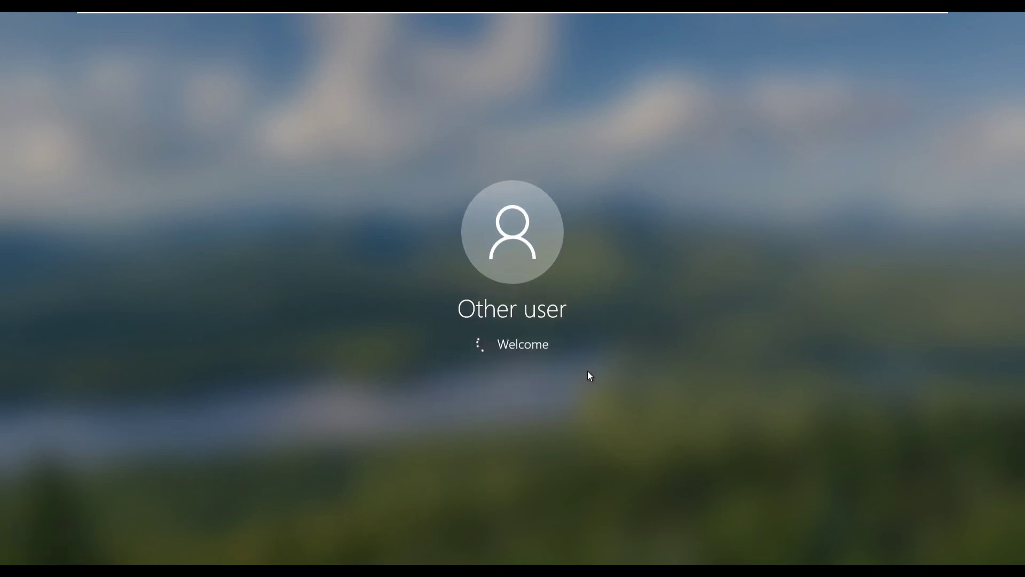
click(523, 364)
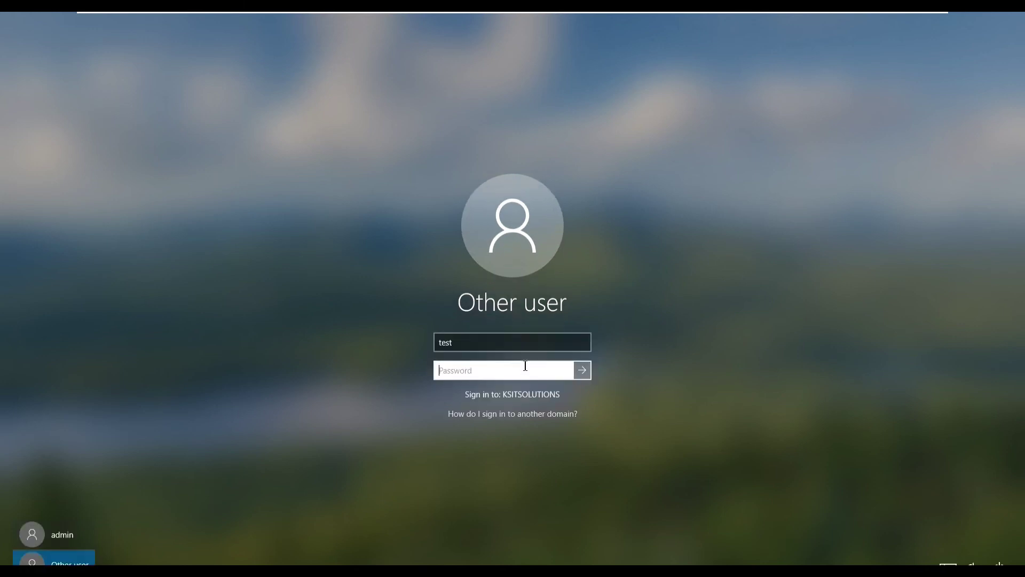
Correct the user name, re-enter the password, and sign in to the domain account.
click(461, 347)
drag(461, 343, 437, 343)
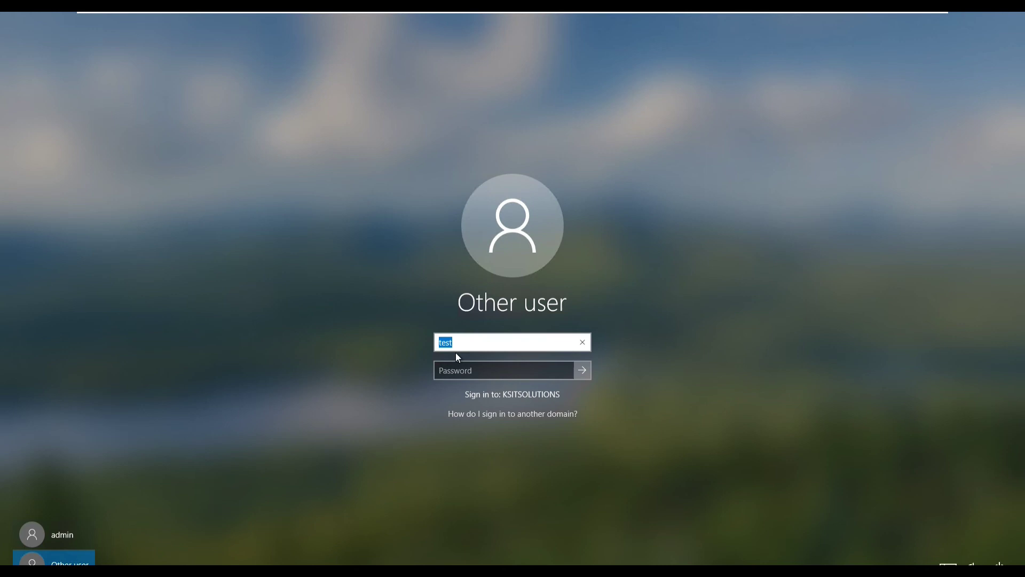
click(460, 344)
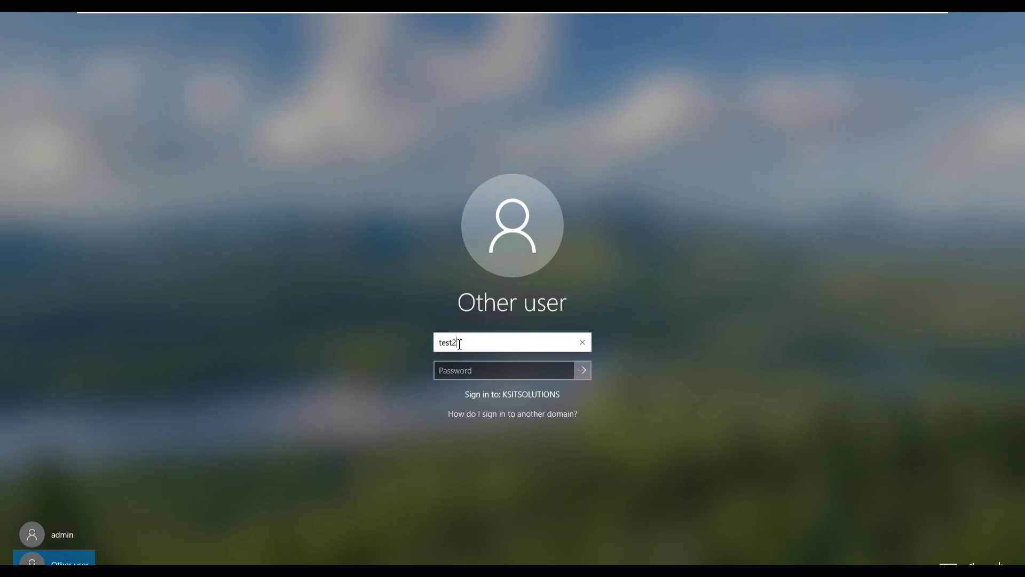
click(470, 373)
text(P)
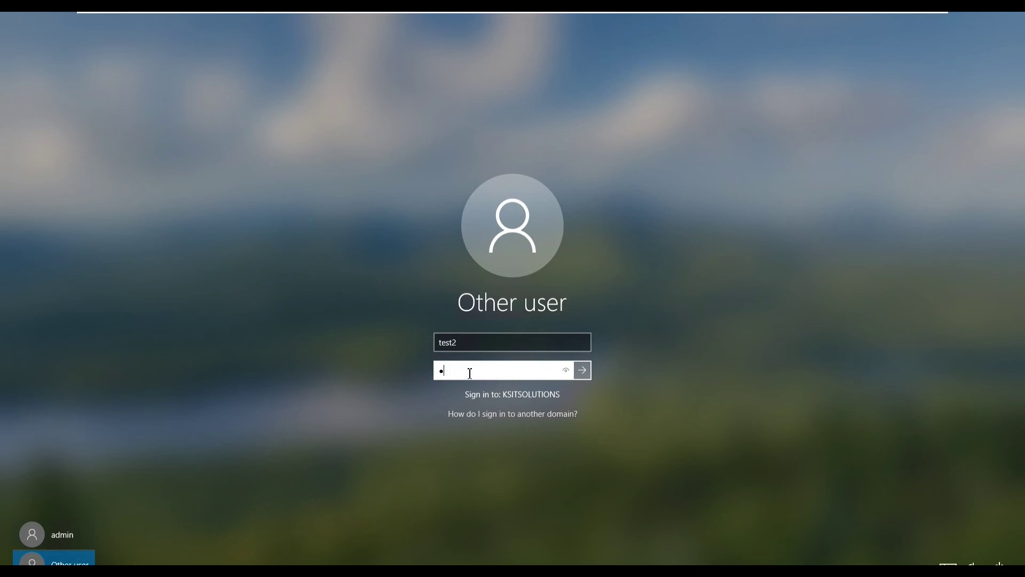
text(12)
key(Return)
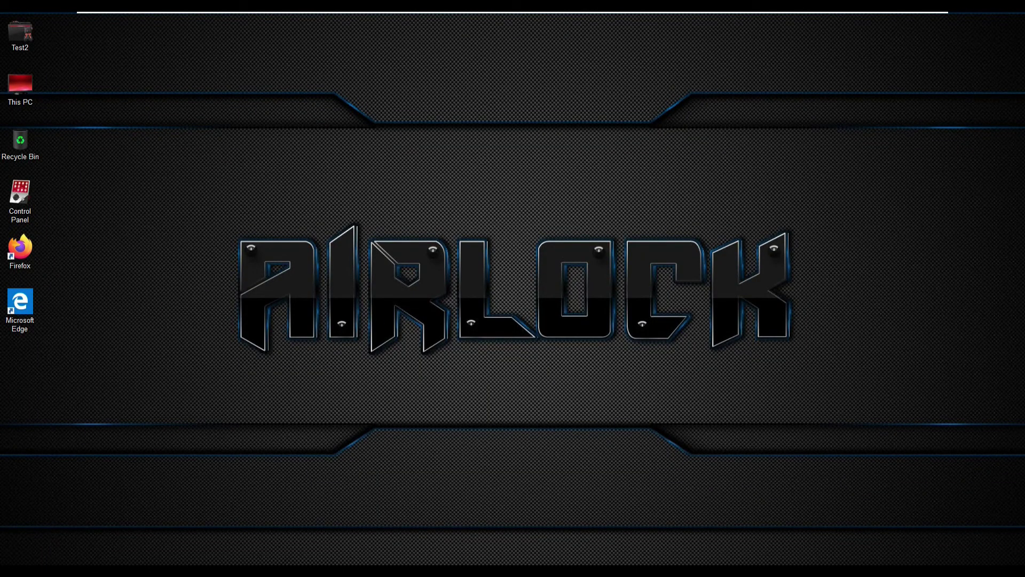
Launch Command Prompt by searching 'cmd' and move its window to the centre.
click(12, 570)
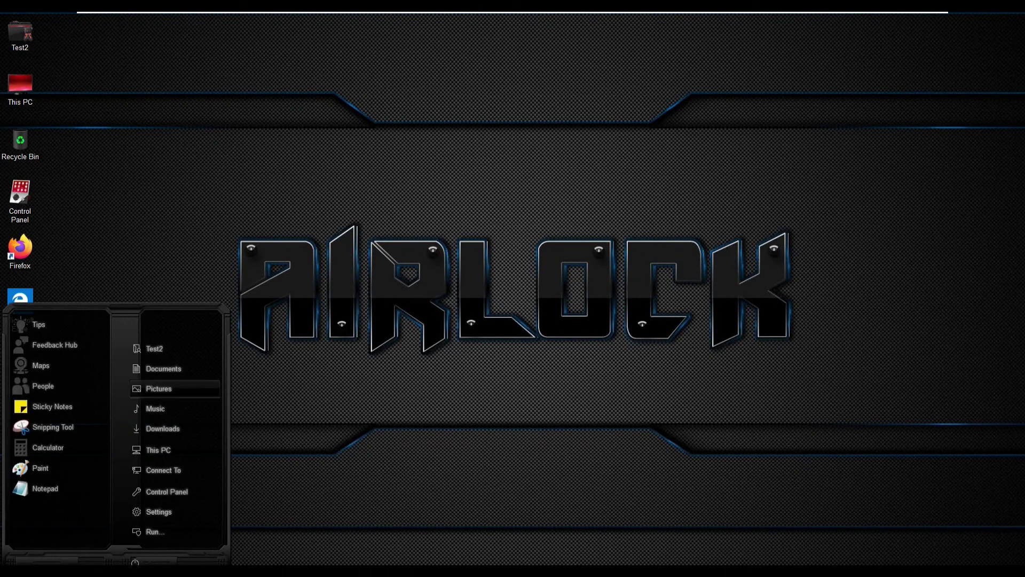
click(412, 401)
key(super+s)
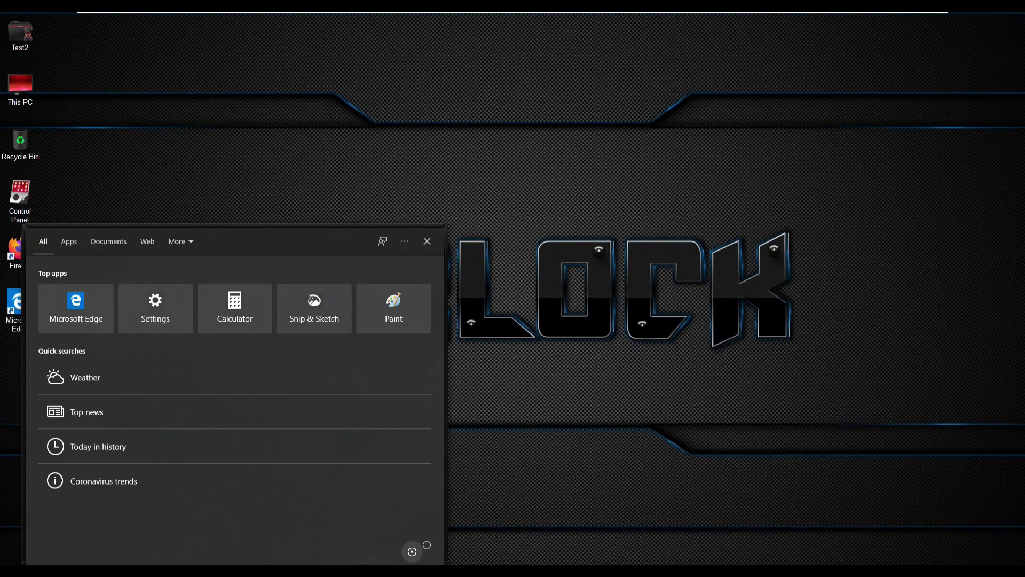
text(cmd)
key(Return)
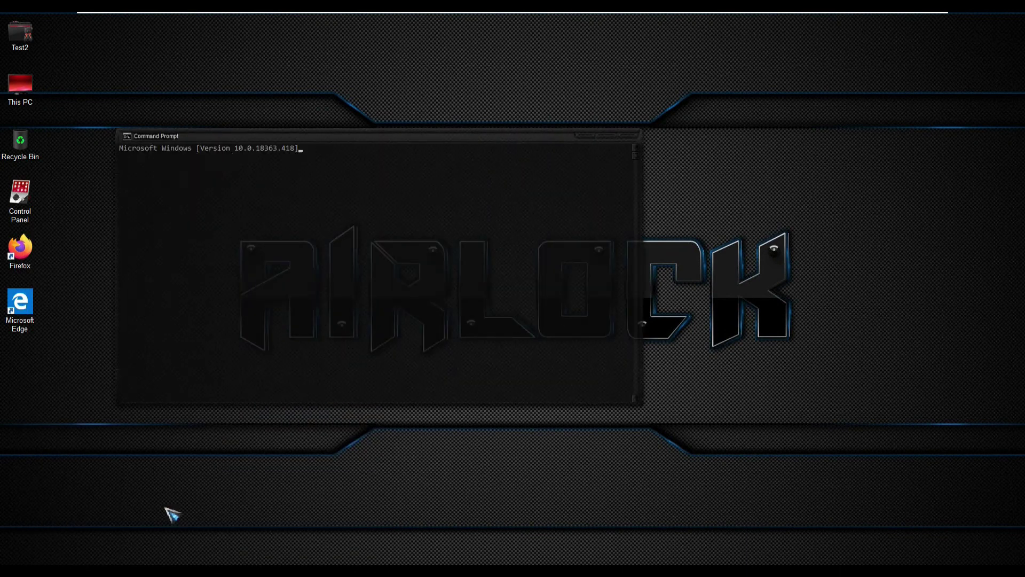
drag(337, 137, 472, 162)
click(424, 223)
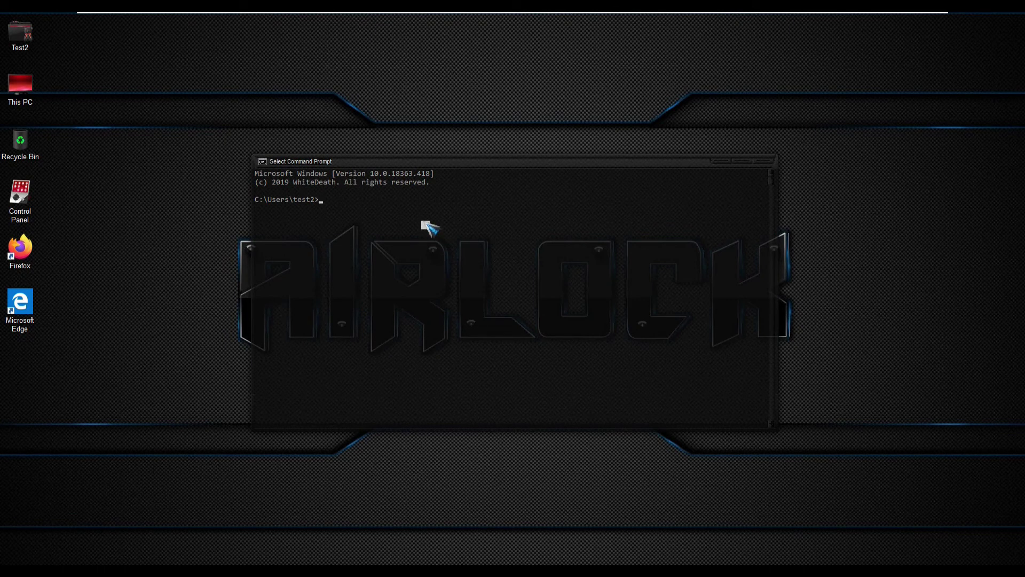
Ping 10.10.0.10 and then 8.8.8.8, both replying with 0% loss.
text(l)
text(10.10.)
text(0.10)
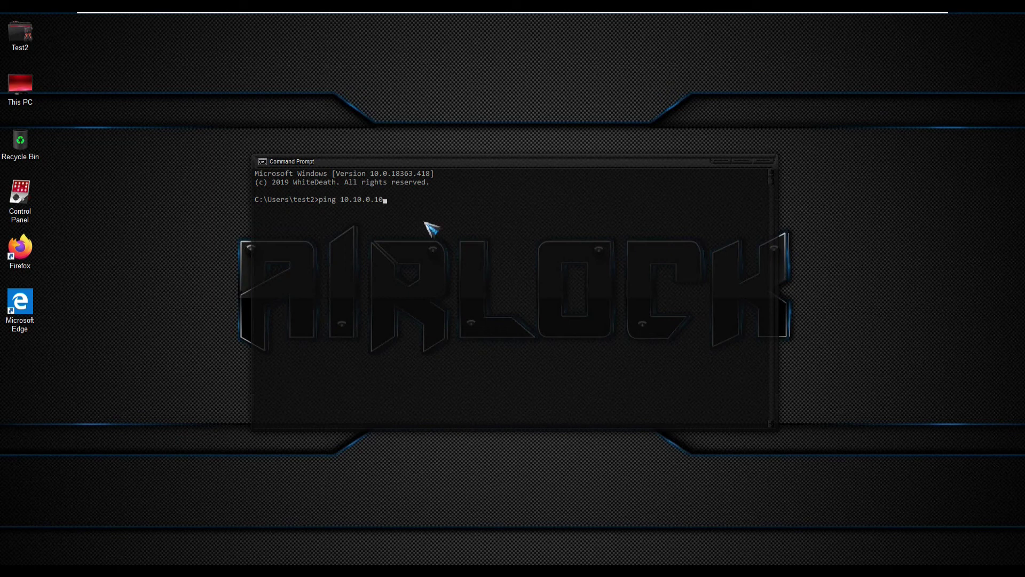
key(Return)
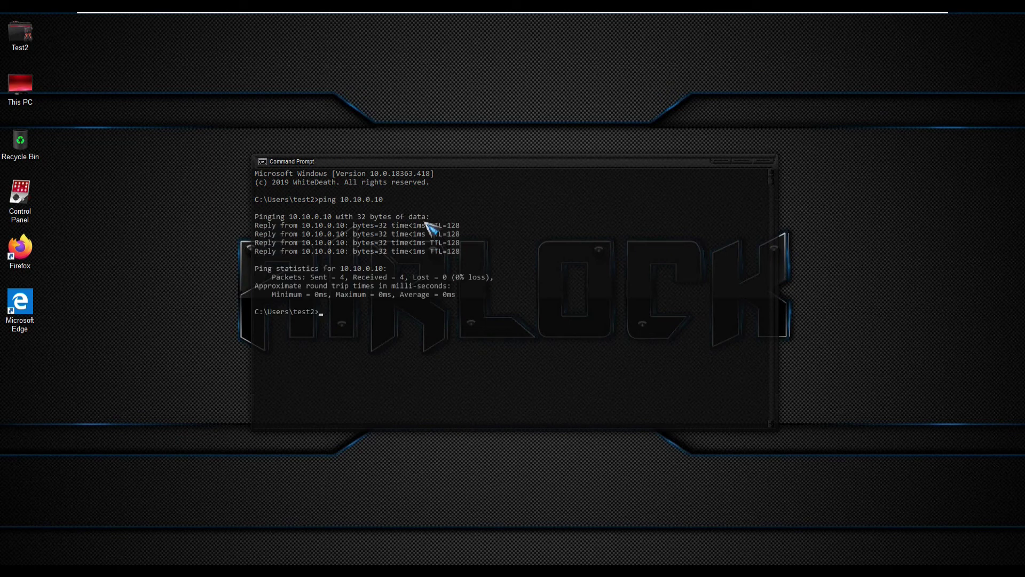
key(Up)
key(Return)
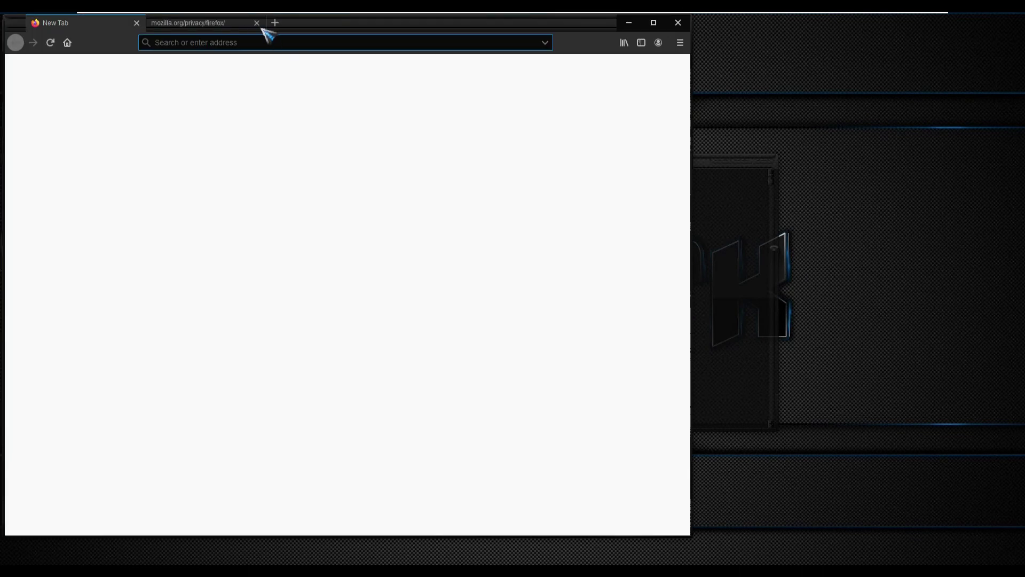
Maximize Firefox, search 'google' to confirm pages load, and close the extra privacy tab.
double_click(298, 27)
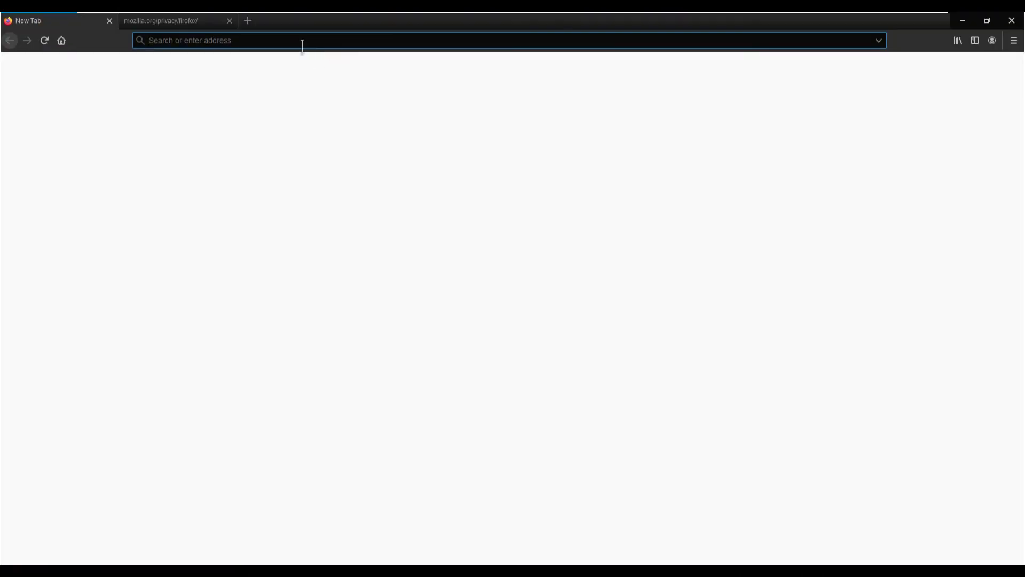
text(google)
key(Return)
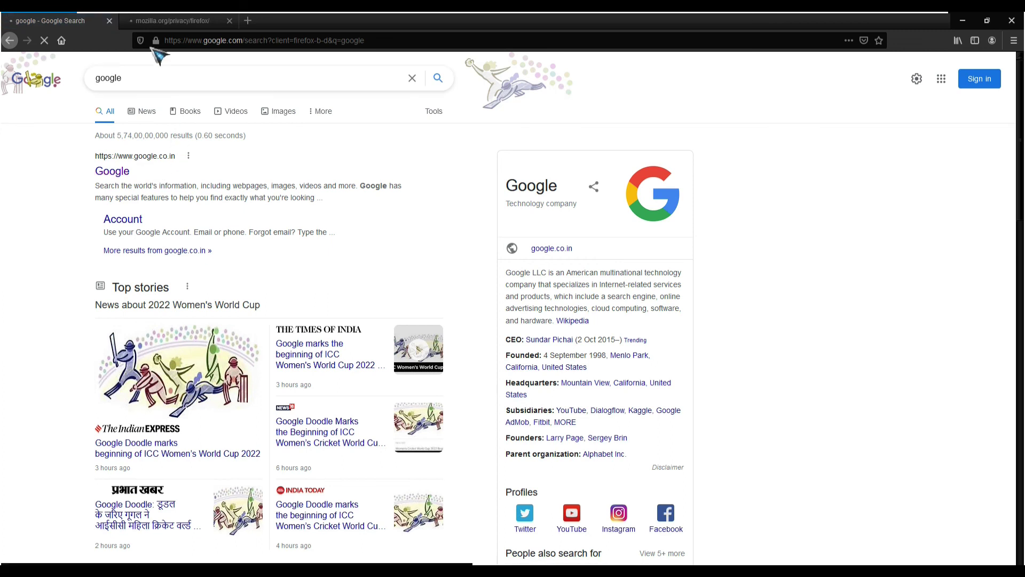
click(230, 20)
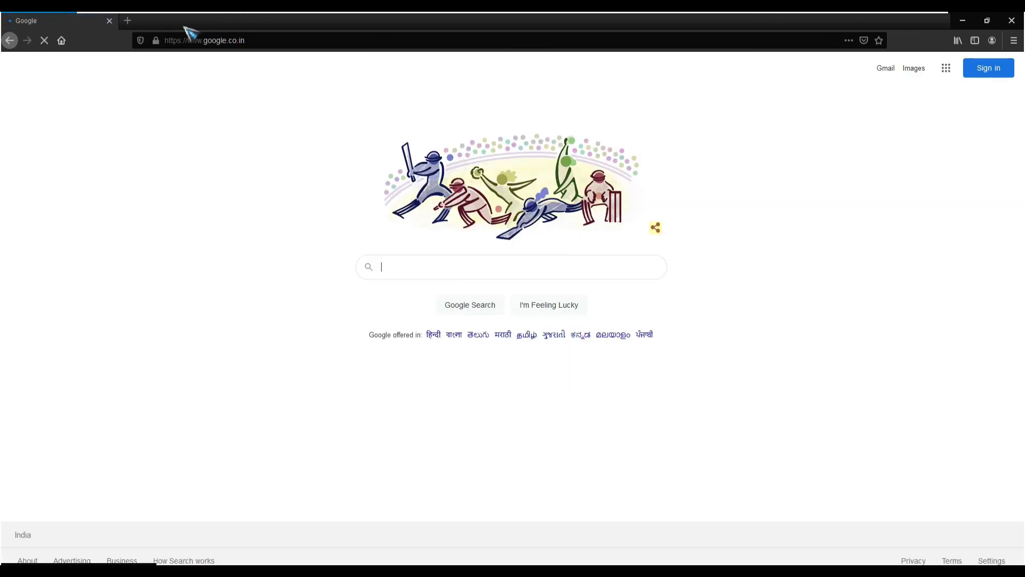
mouse_move(586, 13)
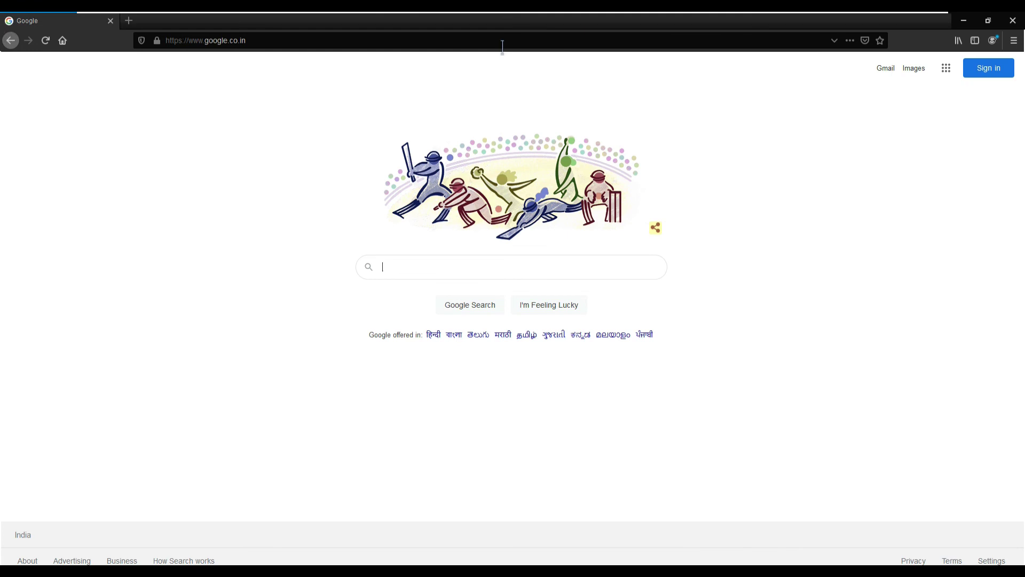
click(533, 43)
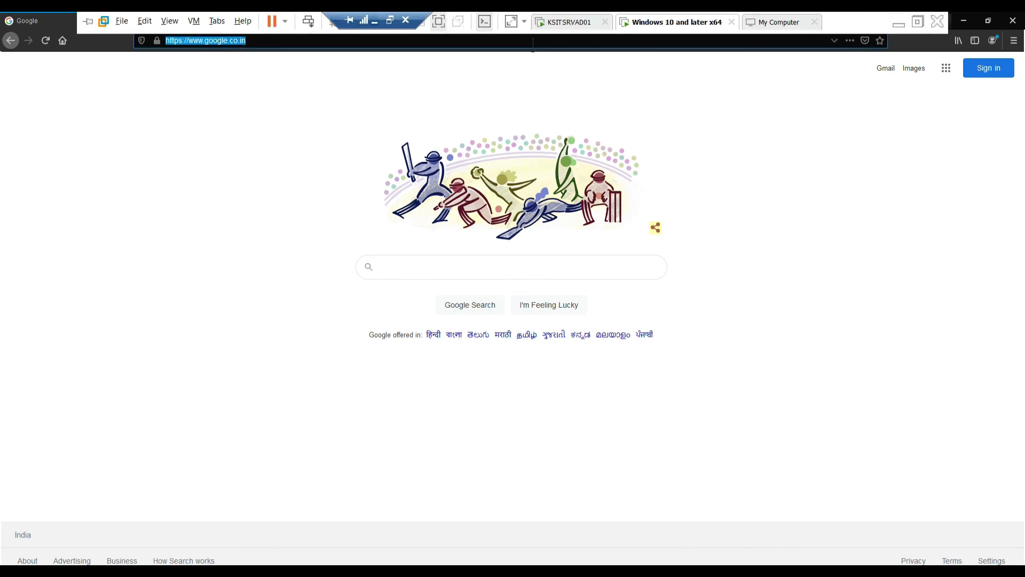
text(10.10)
text(.0.254)
text(')
text(444)
text(4)
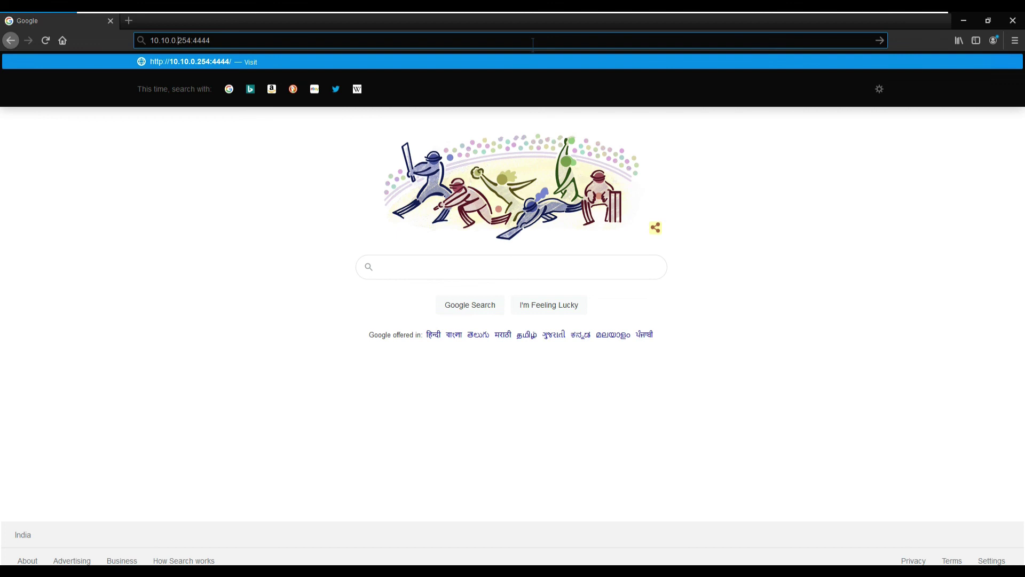
text(https://)
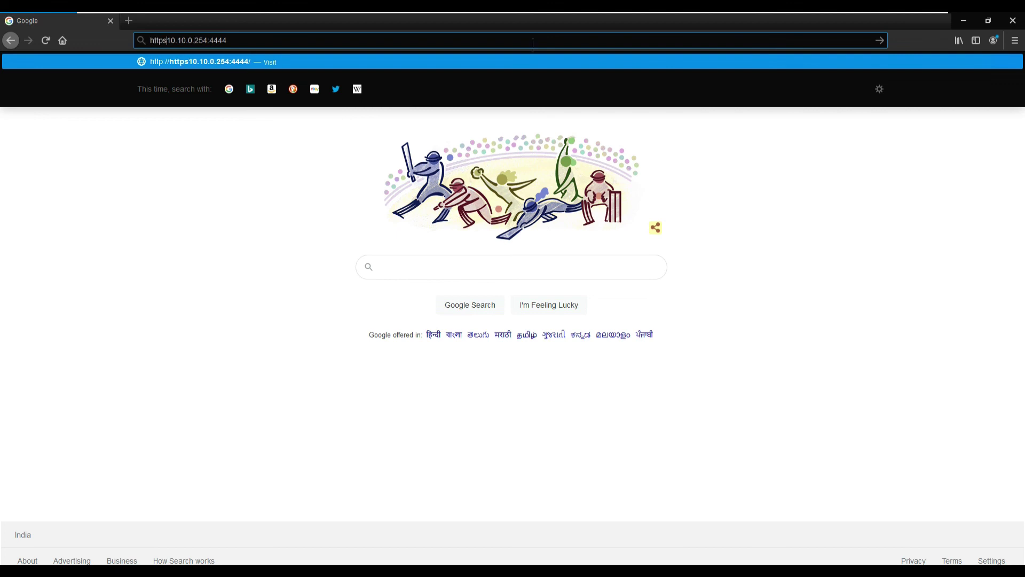
key(Return)
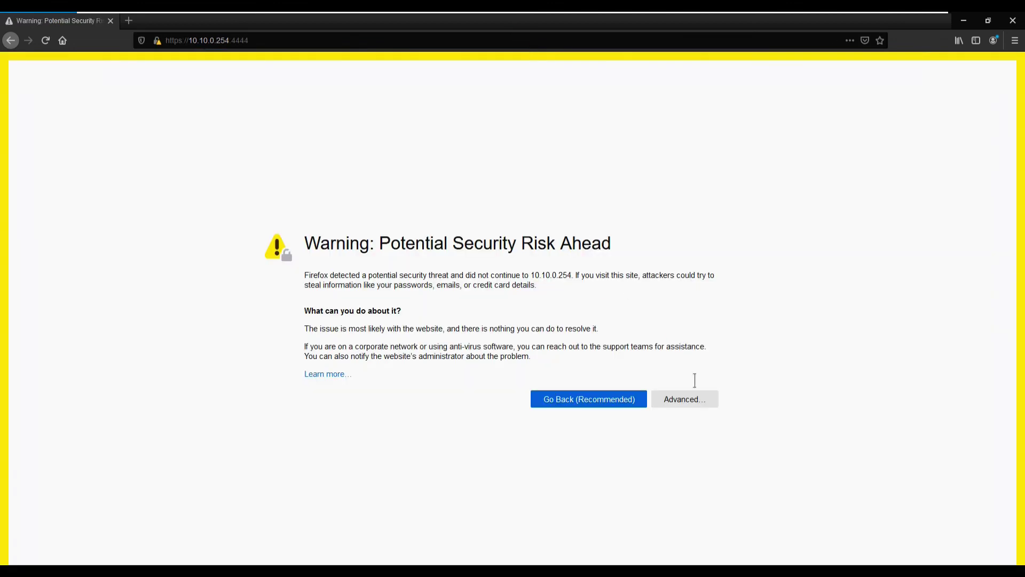
Accept the certificate risk to reach the Sophos web admin login page.
click(685, 399)
scroll(588, 518, down, 1)
click(597, 528)
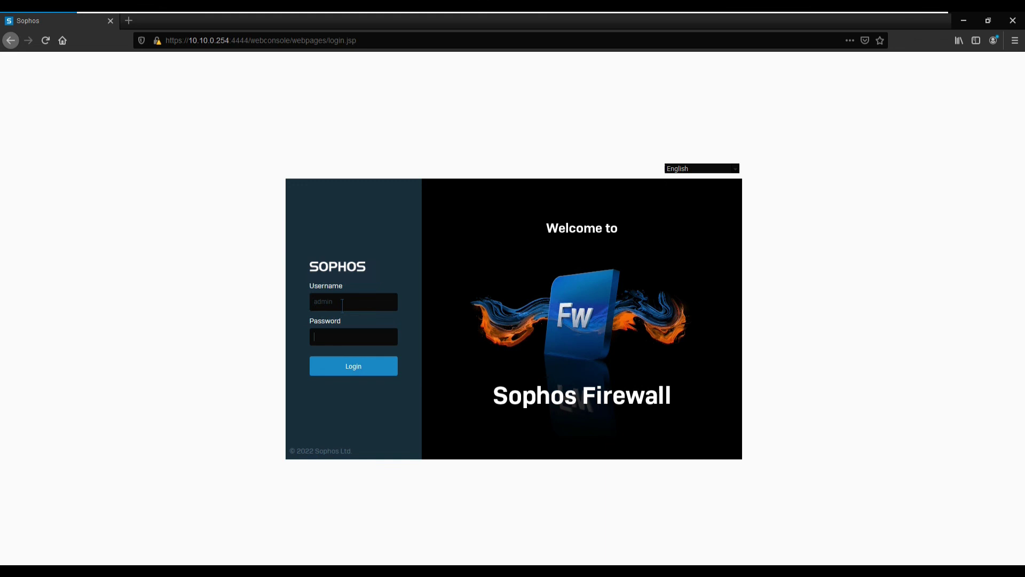
Sign in with the admin password, declining Firefox's save-login offer and dismissing the Assistant and master-key prompts.
text(admin@123)
click(354, 366)
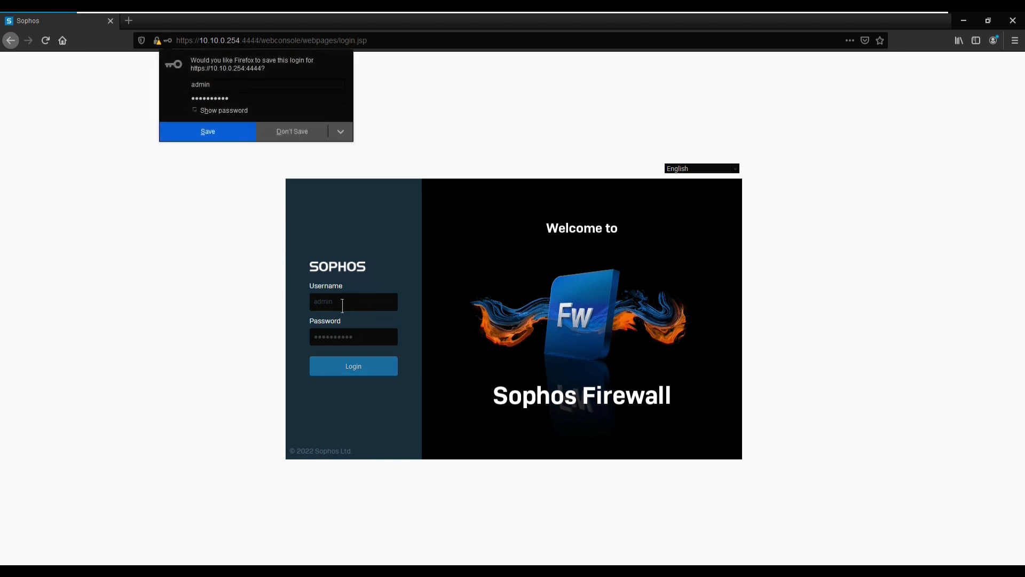
click(292, 133)
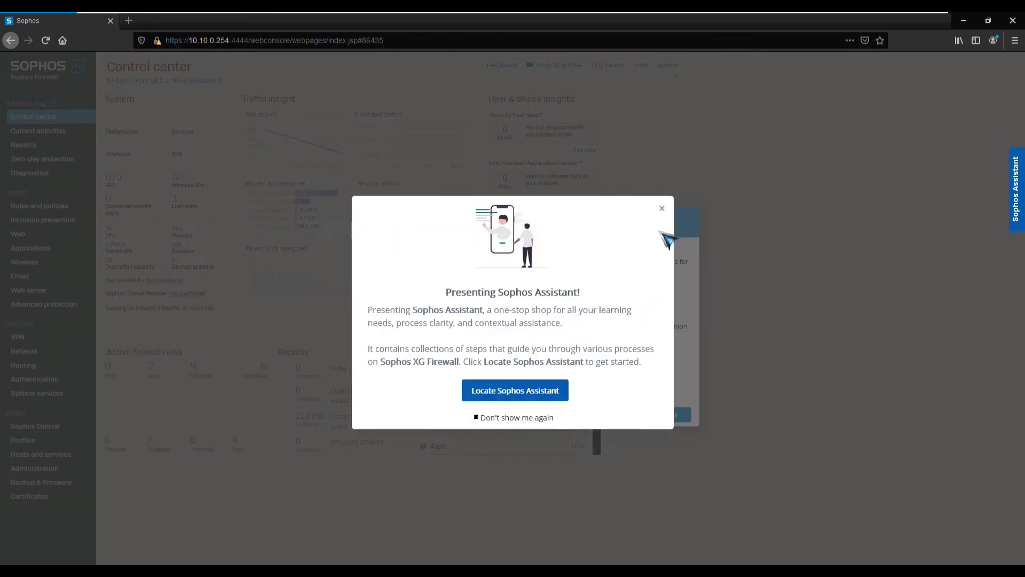
click(662, 208)
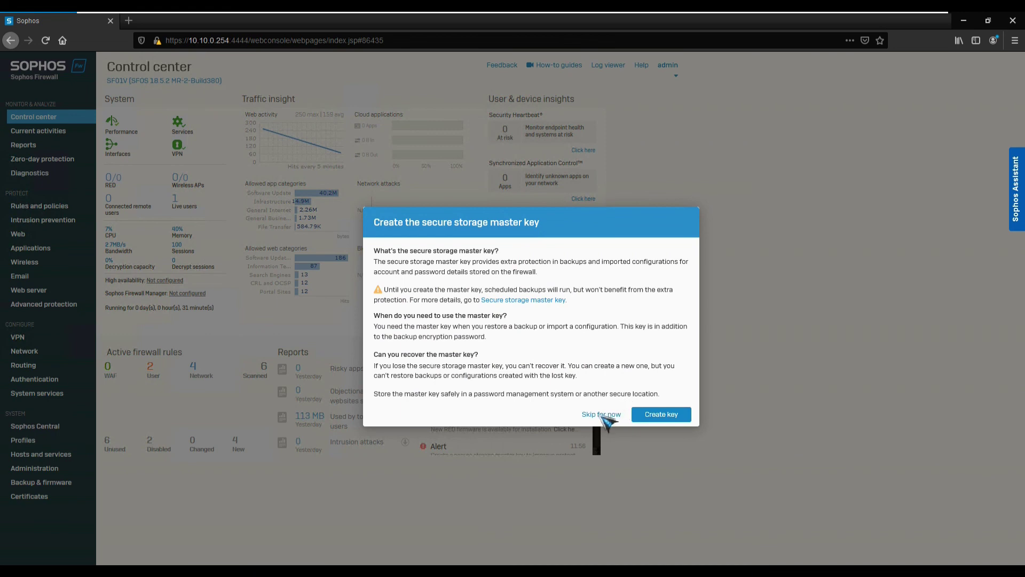
click(601, 415)
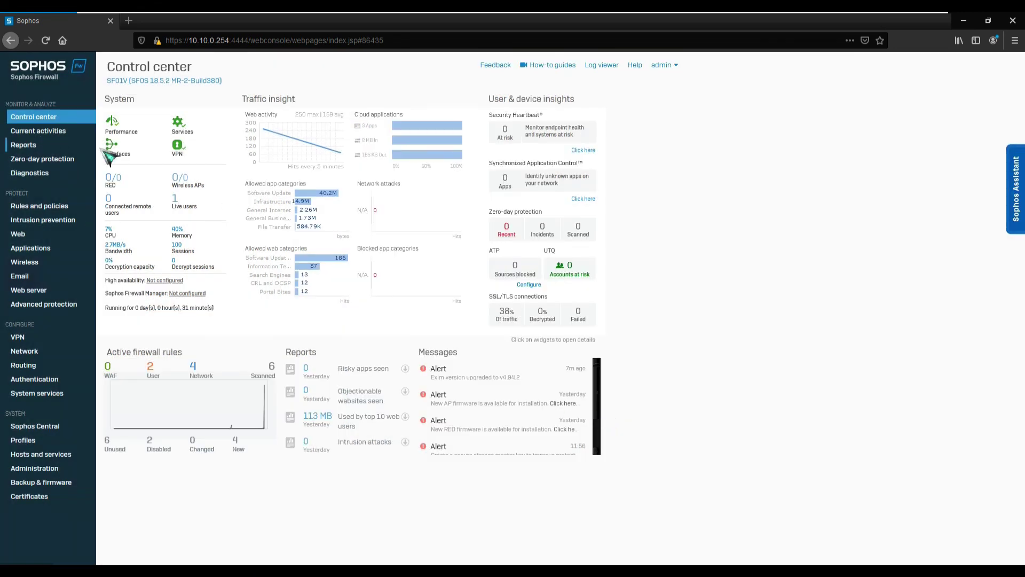
click(602, 66)
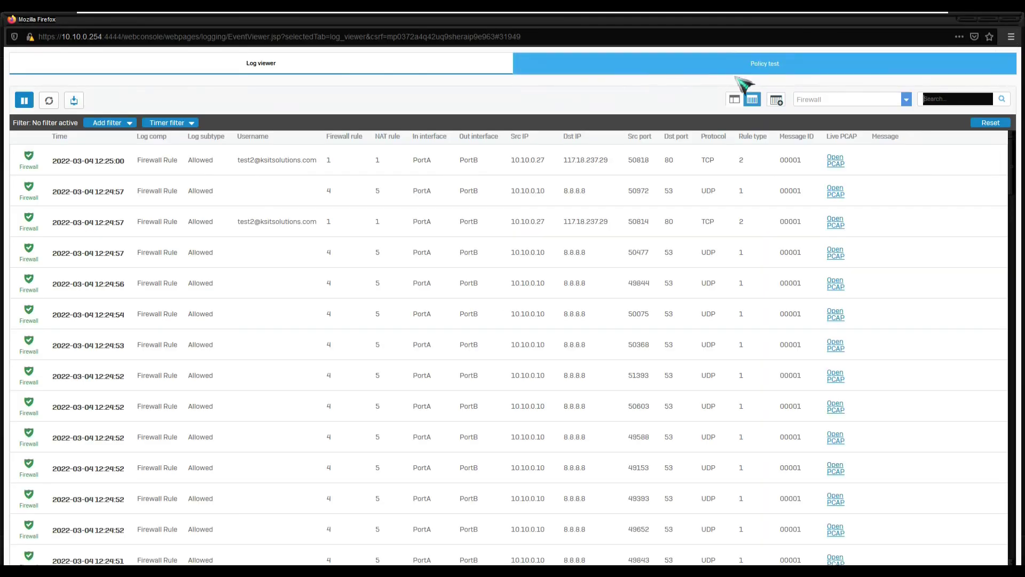
click(1011, 20)
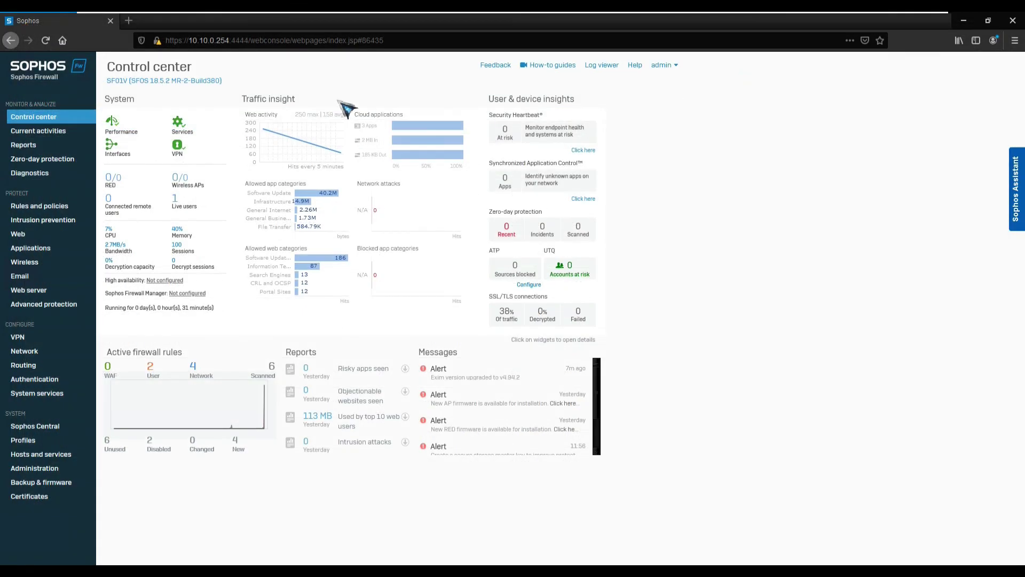
click(45, 176)
Open the Live users list under Current activities.
click(52, 132)
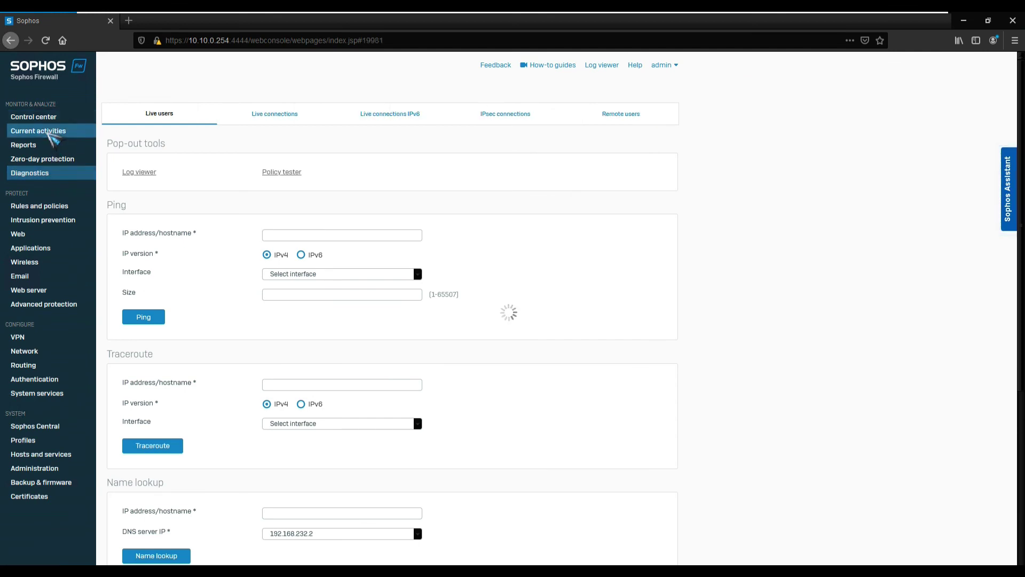
click(274, 116)
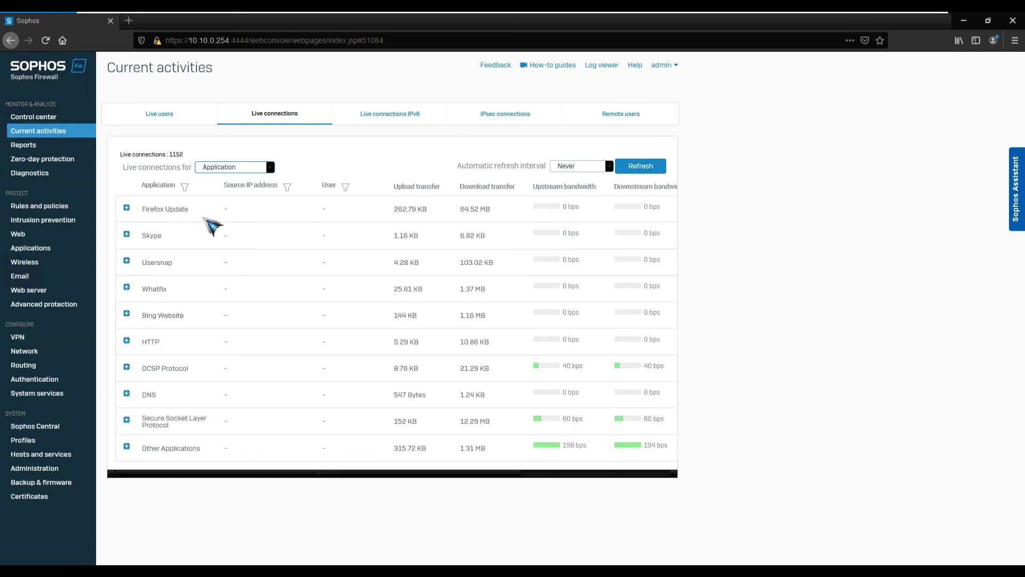
click(177, 118)
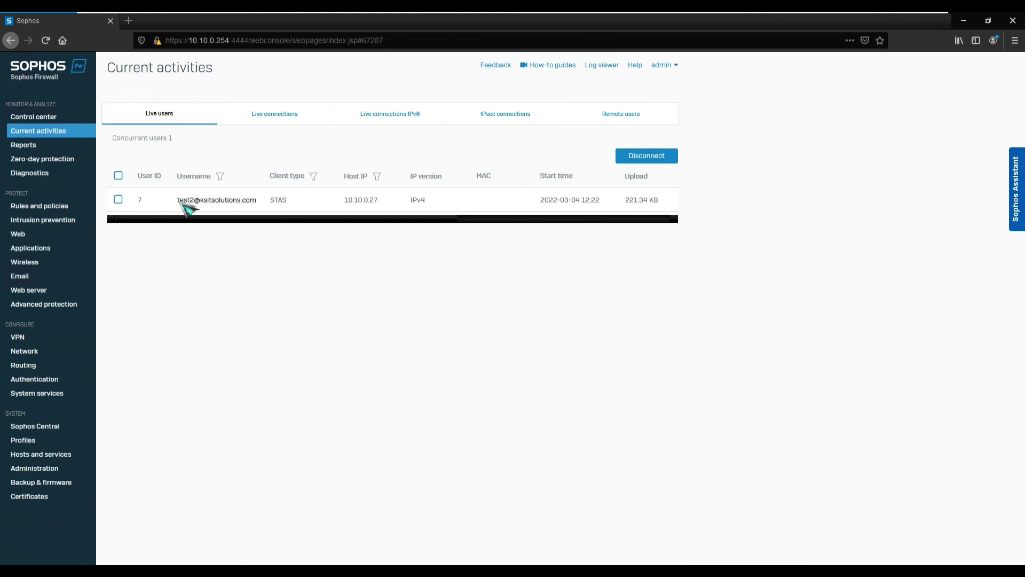
Highlight test2's client type STAS and host IP 10.10.0.27, then bring up Save As with Ctrl+S.
double_click(276, 200)
double_click(355, 200)
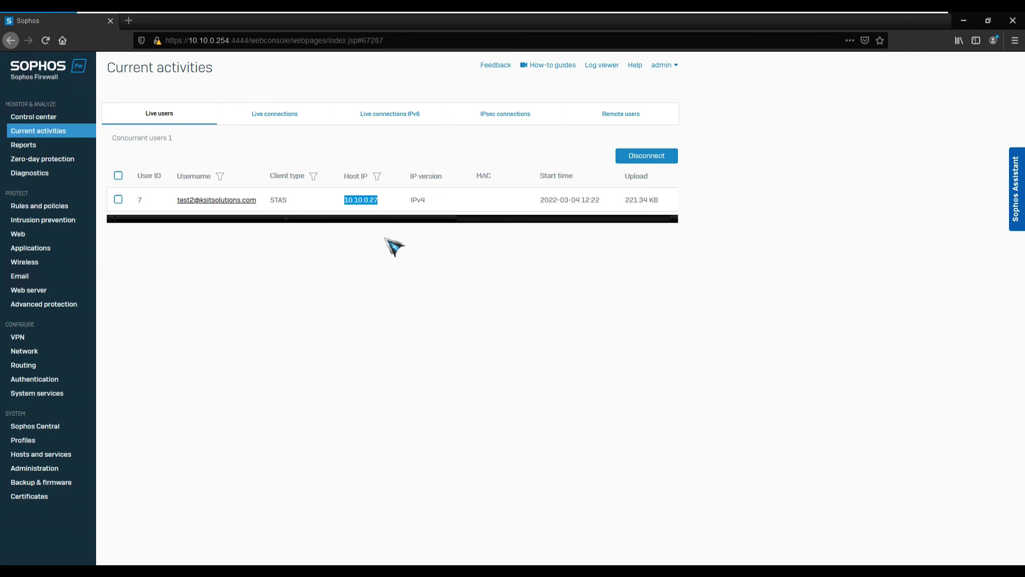
key(ctrl+s)
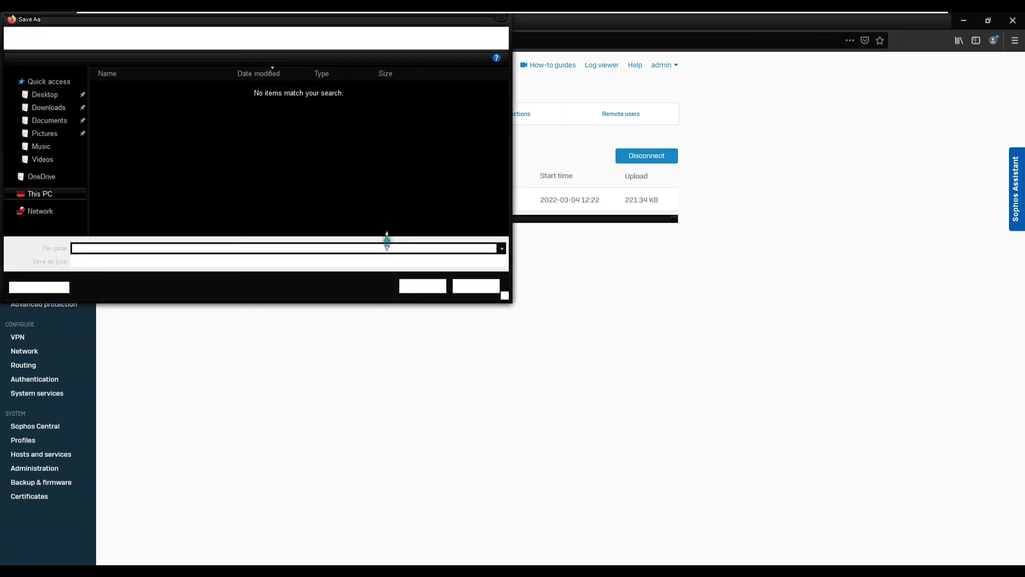